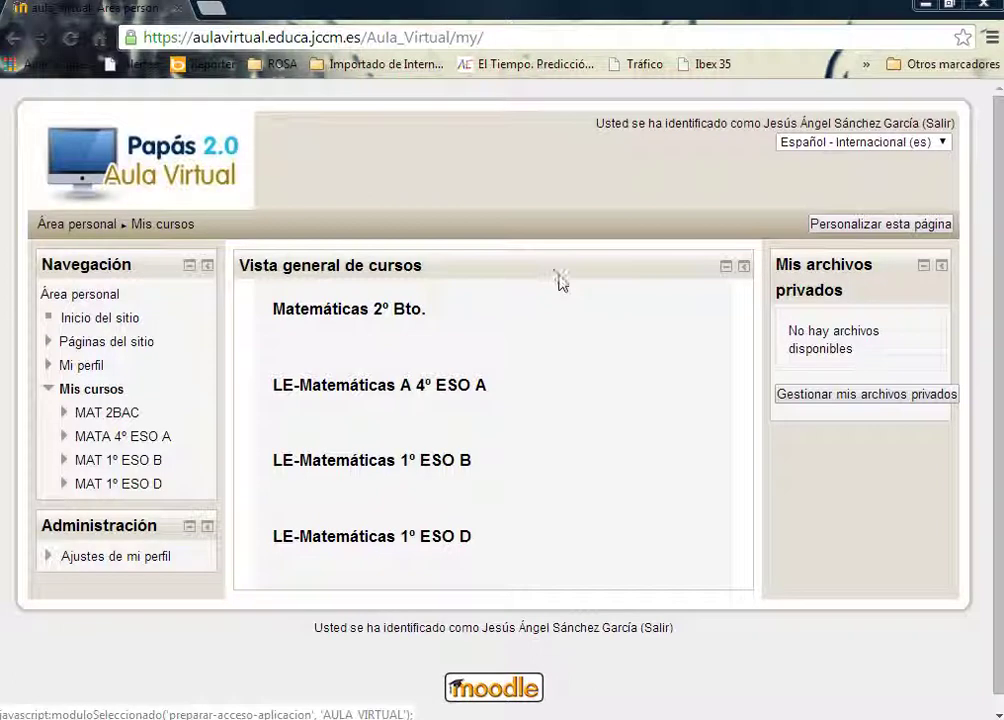
Turn on editing in the LE-Matemáticas 1º ESO B course and start adding a Cuestionario activity to TEMA 1
click(447, 466)
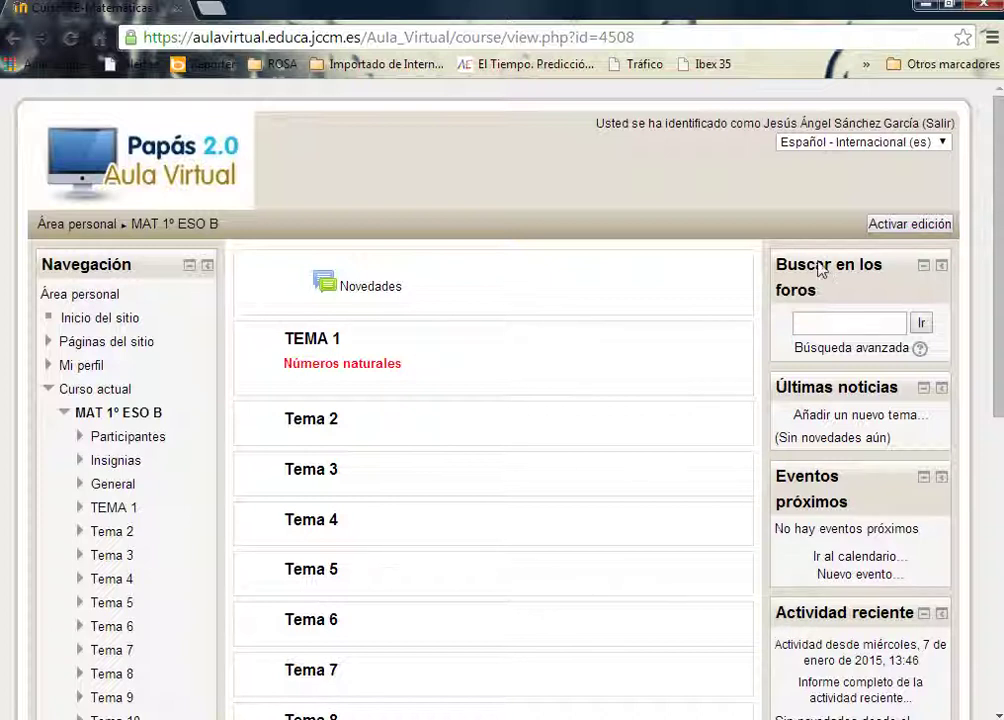
click(889, 226)
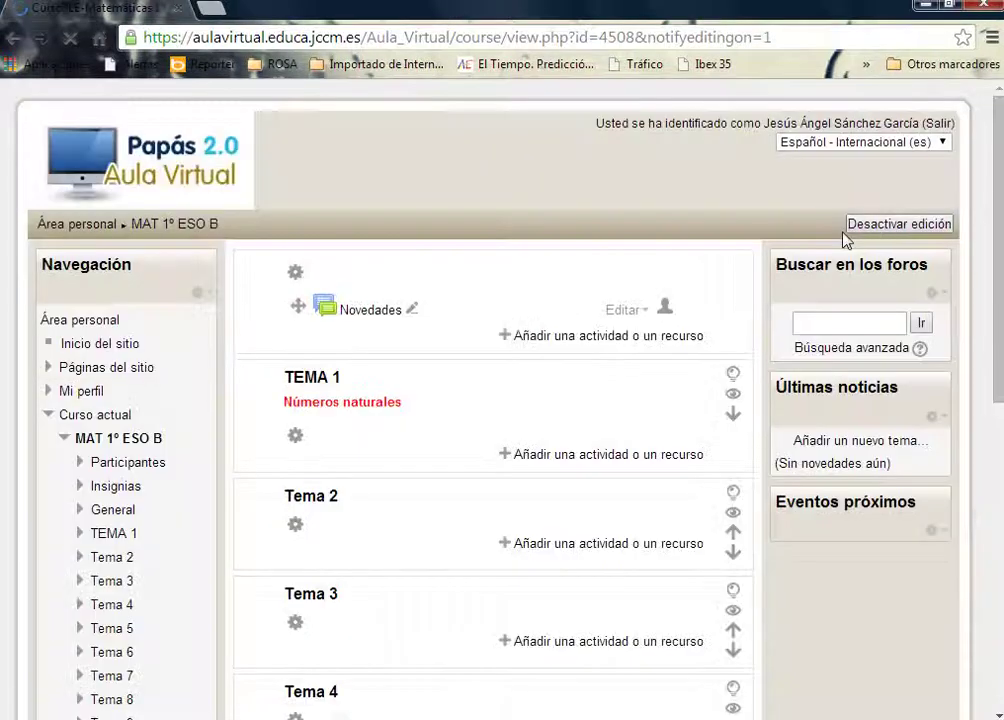
click(525, 458)
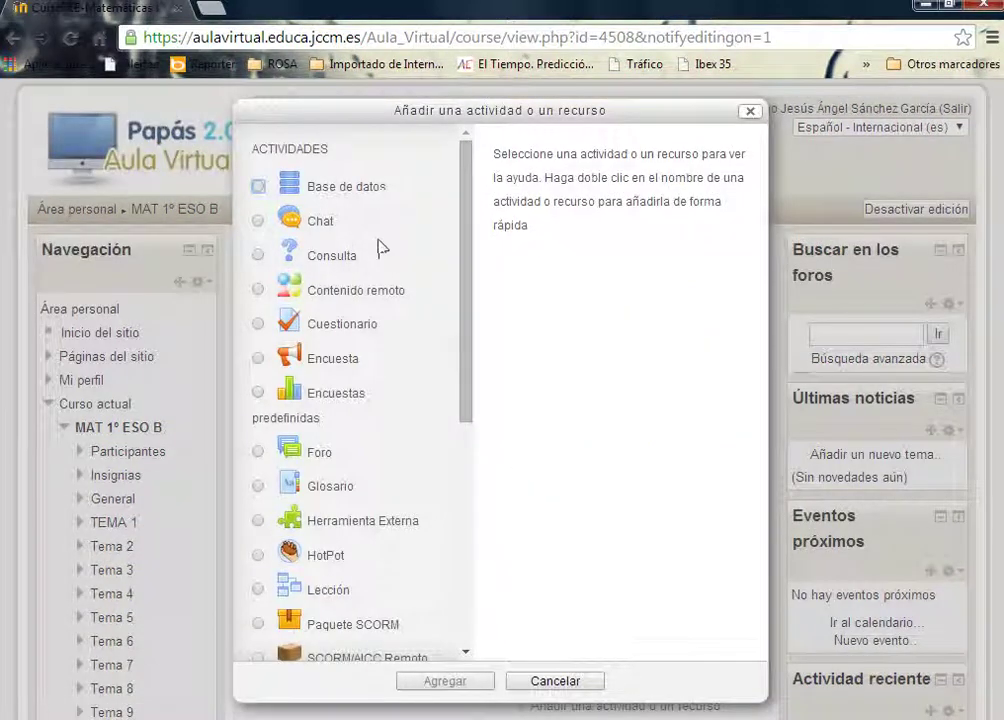
click(259, 323)
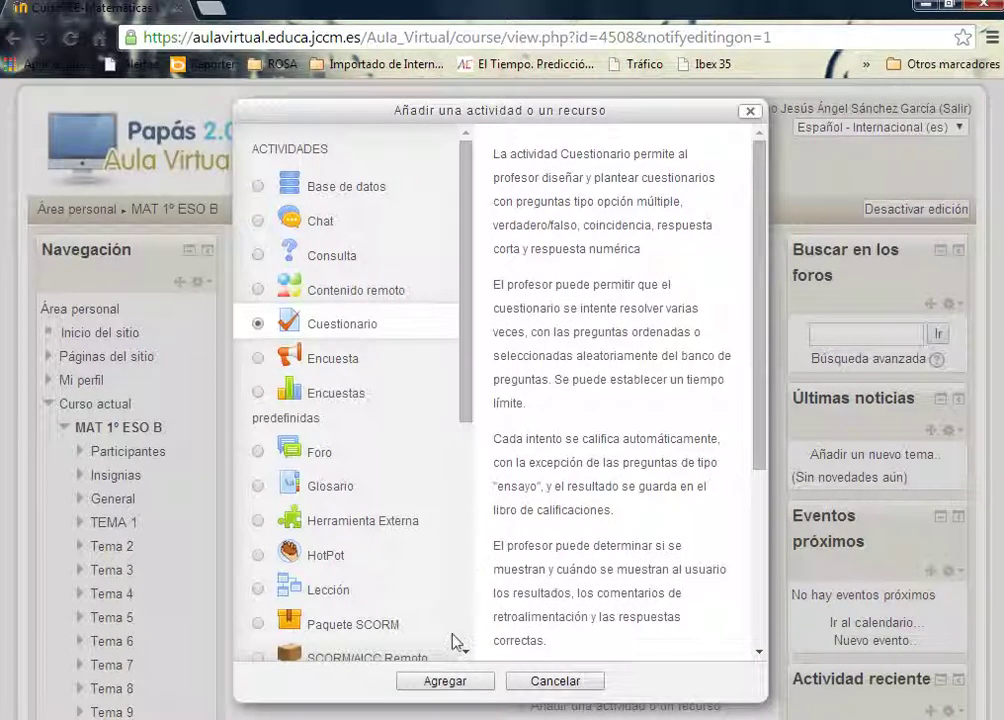
click(452, 682)
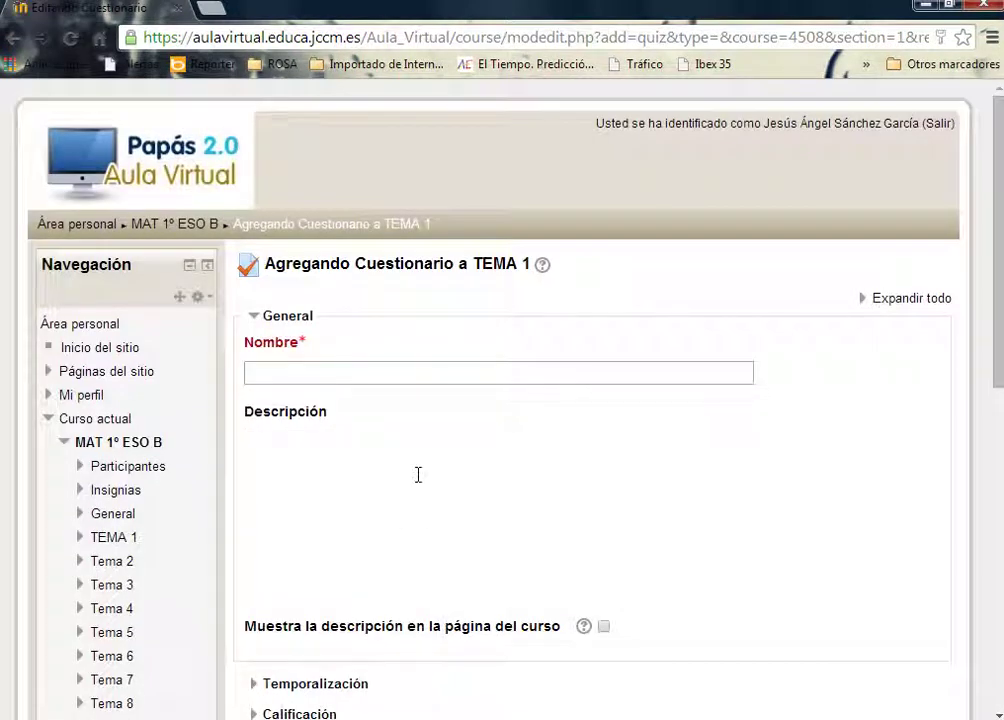
Name the quiz "Cuestionario tema 1" and enter the description "Evaluación números naturales"
click(326, 369)
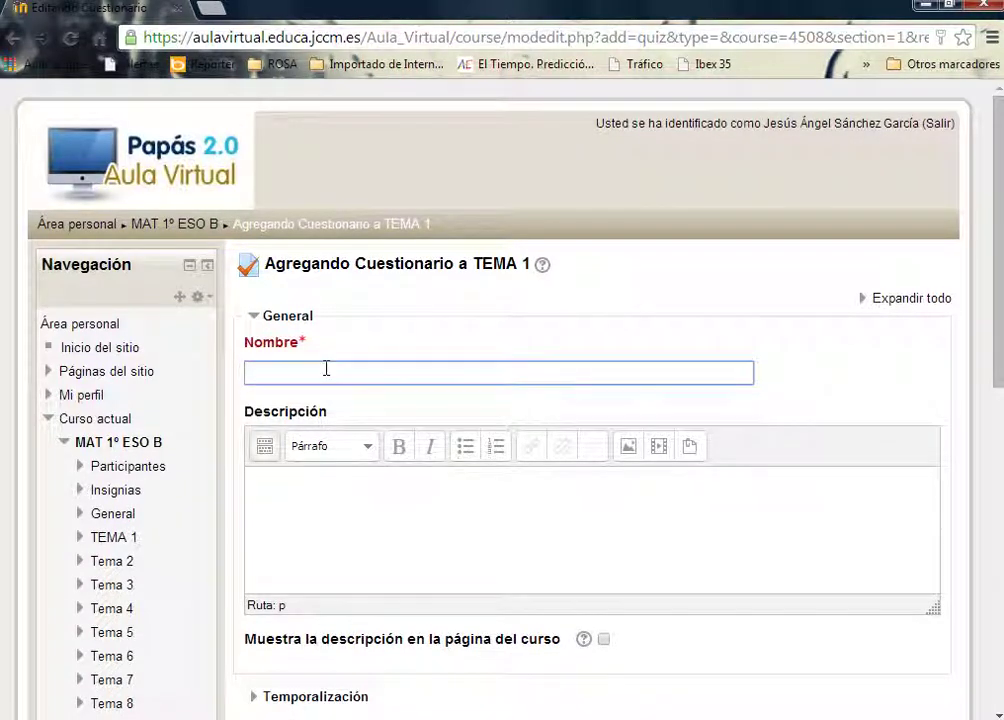
text(Cuestionario tema 1)
click(265, 480)
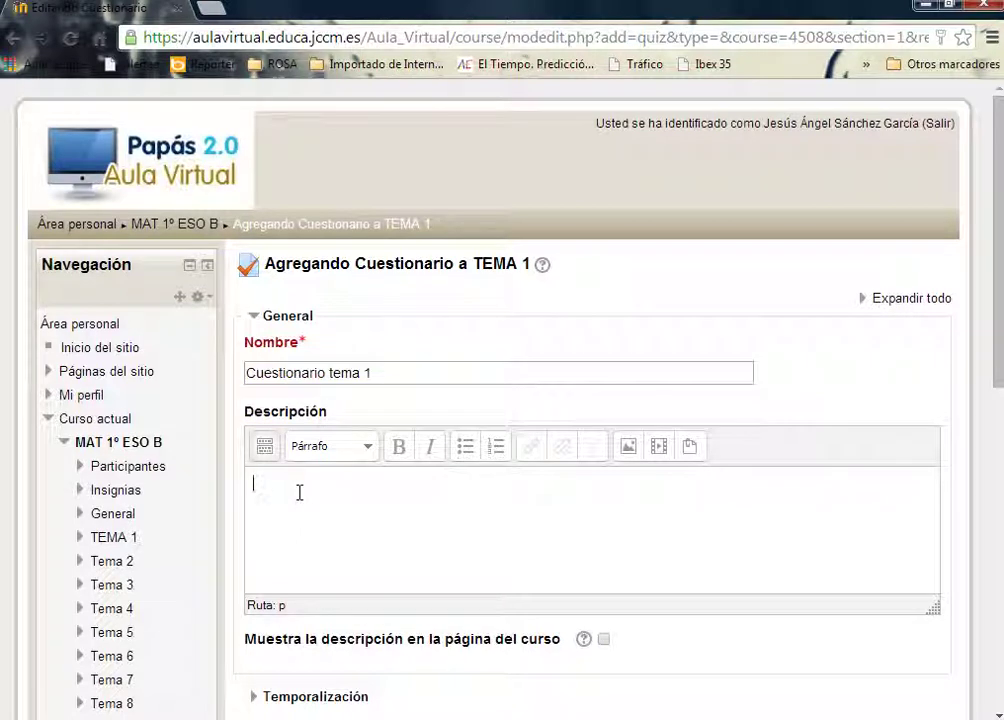
text(Evaluación números naturales)
Read the help for the "Muestra la descripción en la página del curso" option and close it
scroll(300, 500, down, 1)
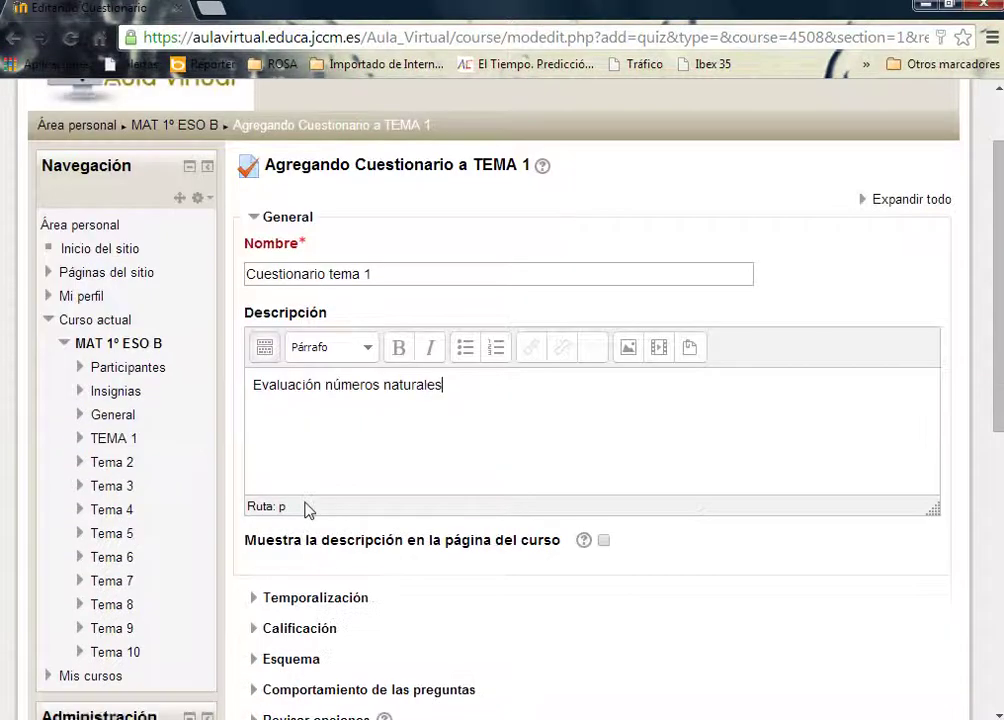
scroll(310, 507, down, 1)
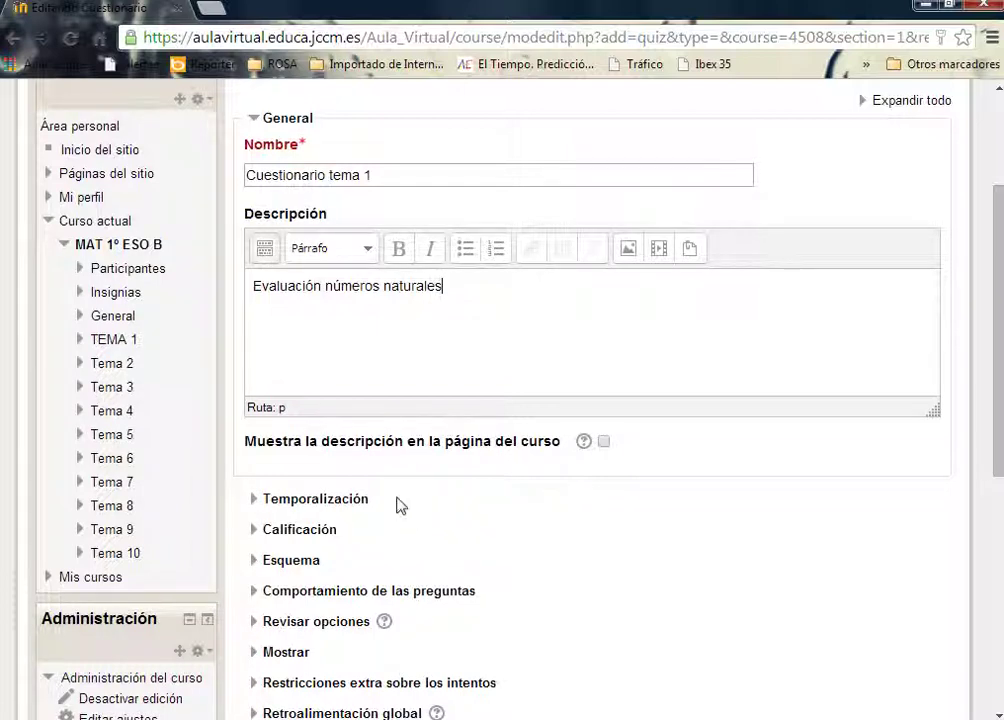
scroll(408, 504, down, 1)
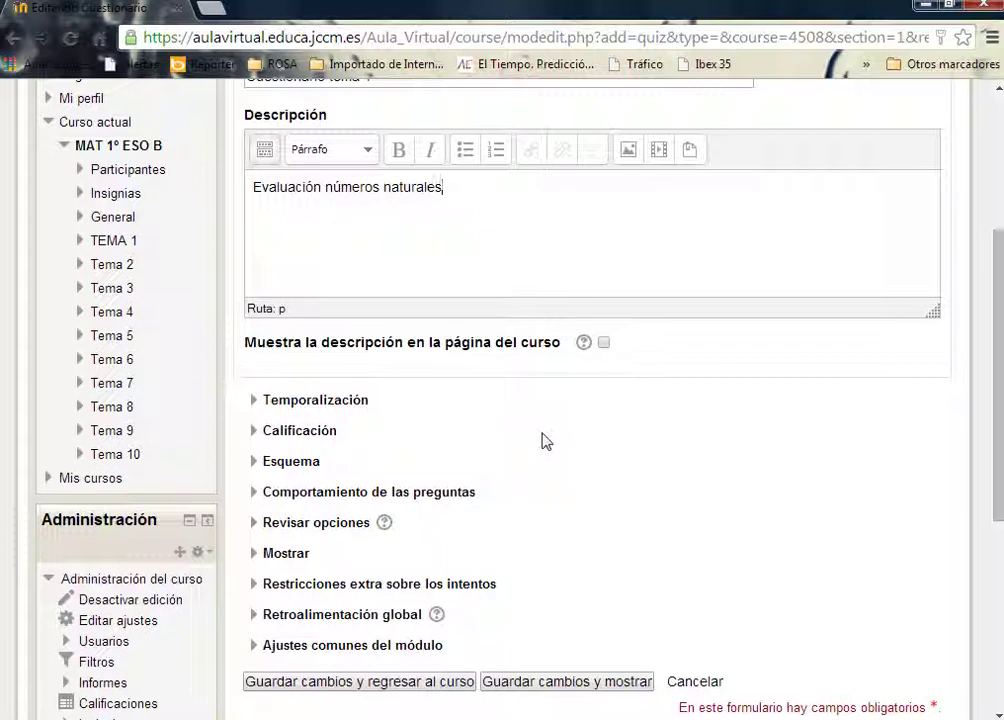
click(584, 344)
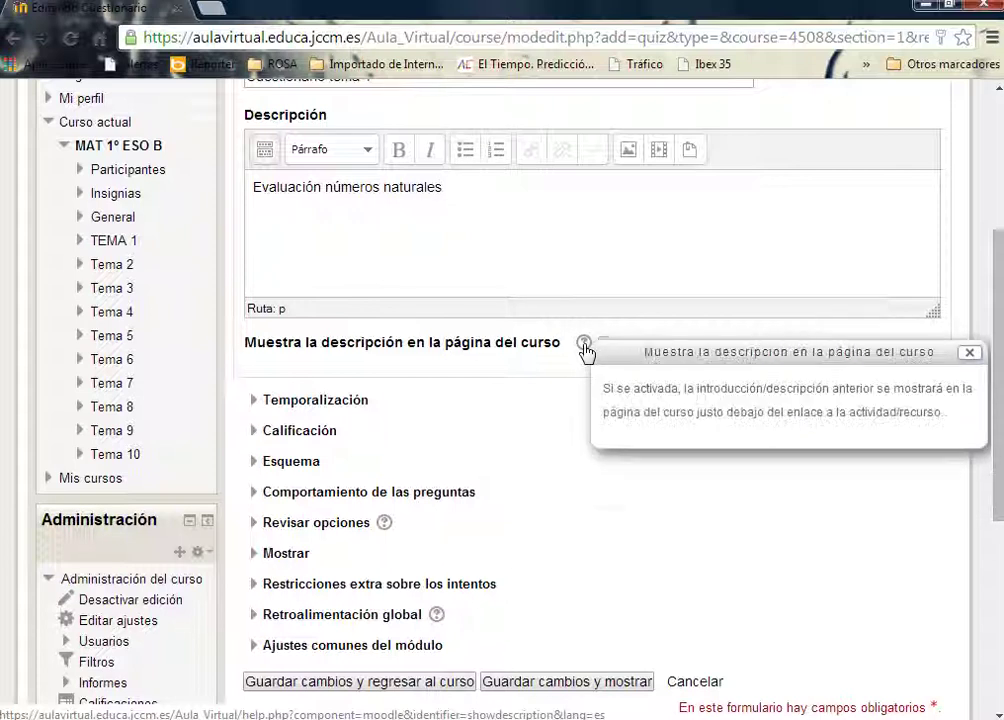
drag(616, 357, 531, 298)
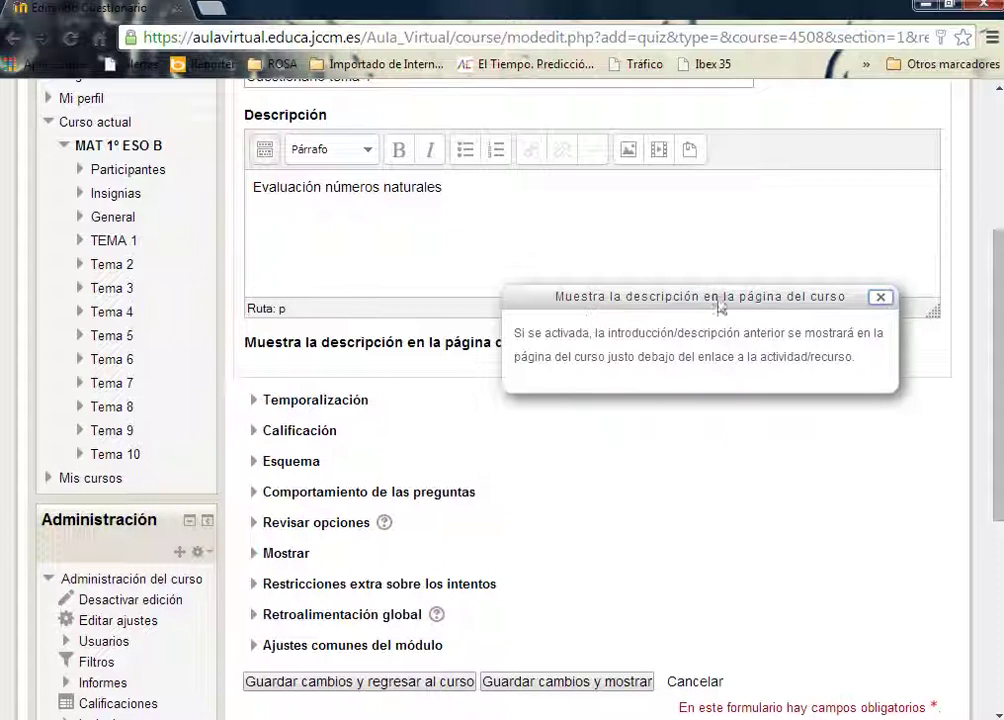
click(881, 297)
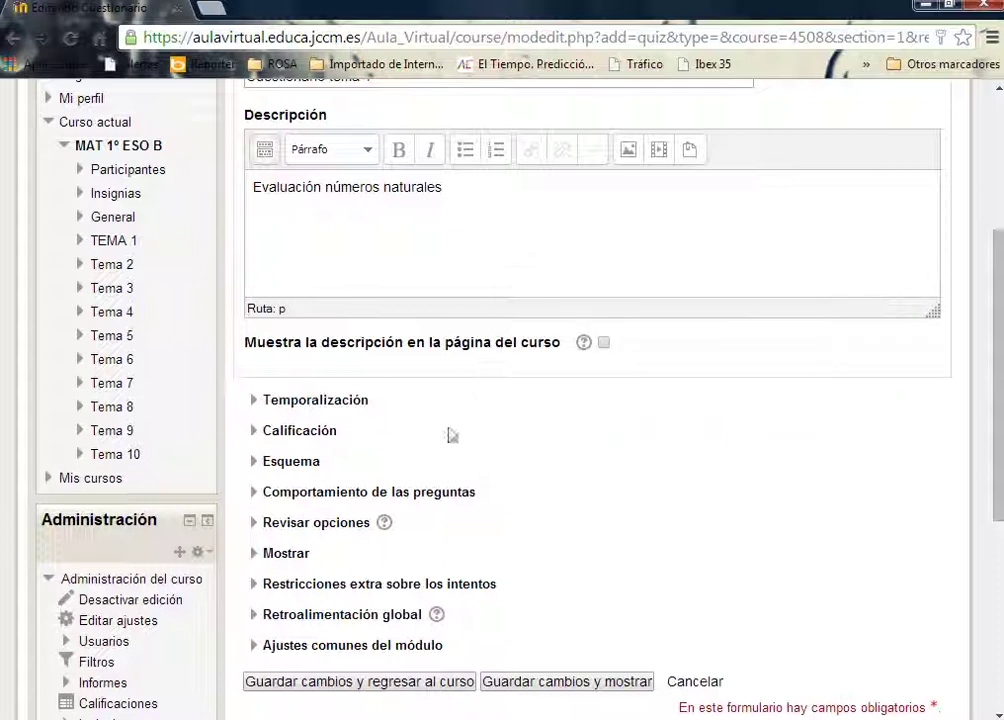
Enable the quiz's opening date in the Temporalización settings and set it to 10 enero 2015
click(312, 403)
scroll(462, 385, down, 1)
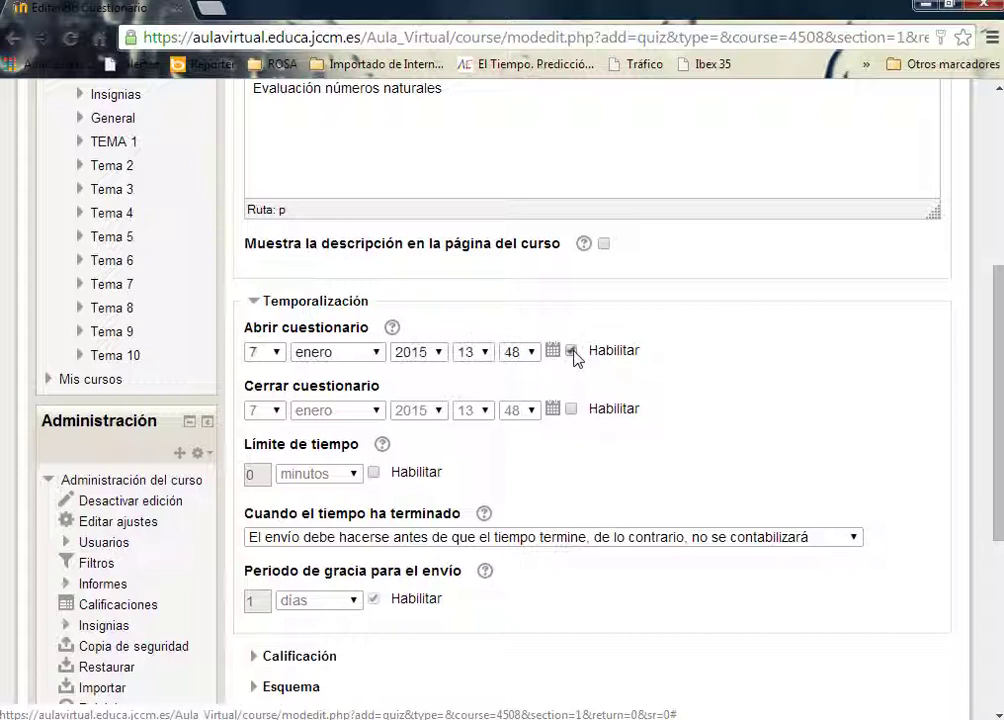
click(572, 351)
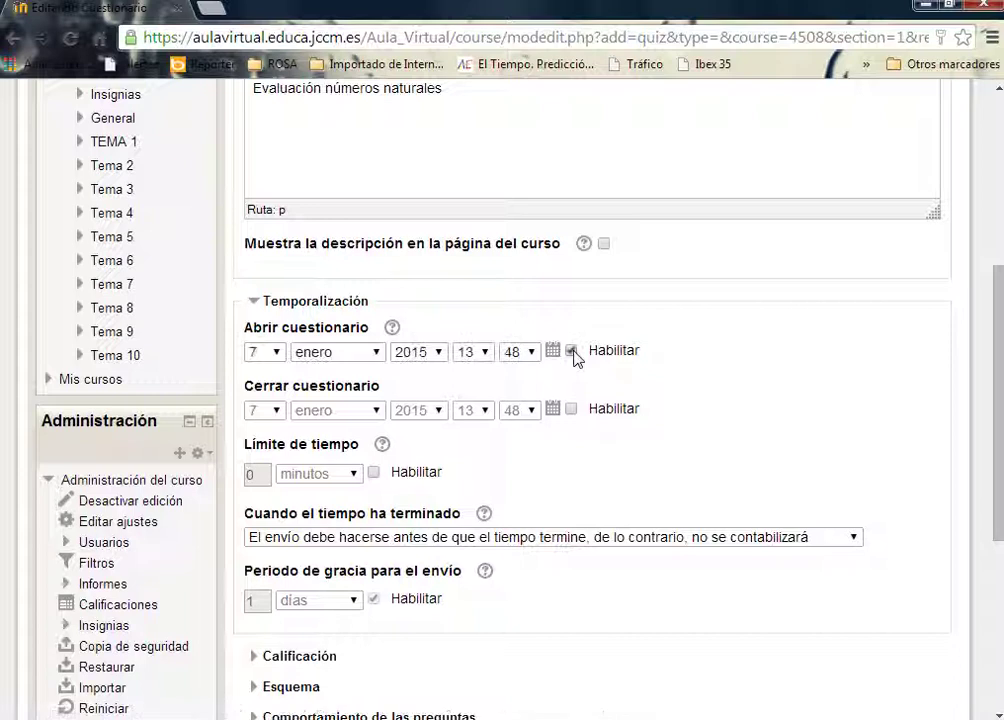
click(277, 352)
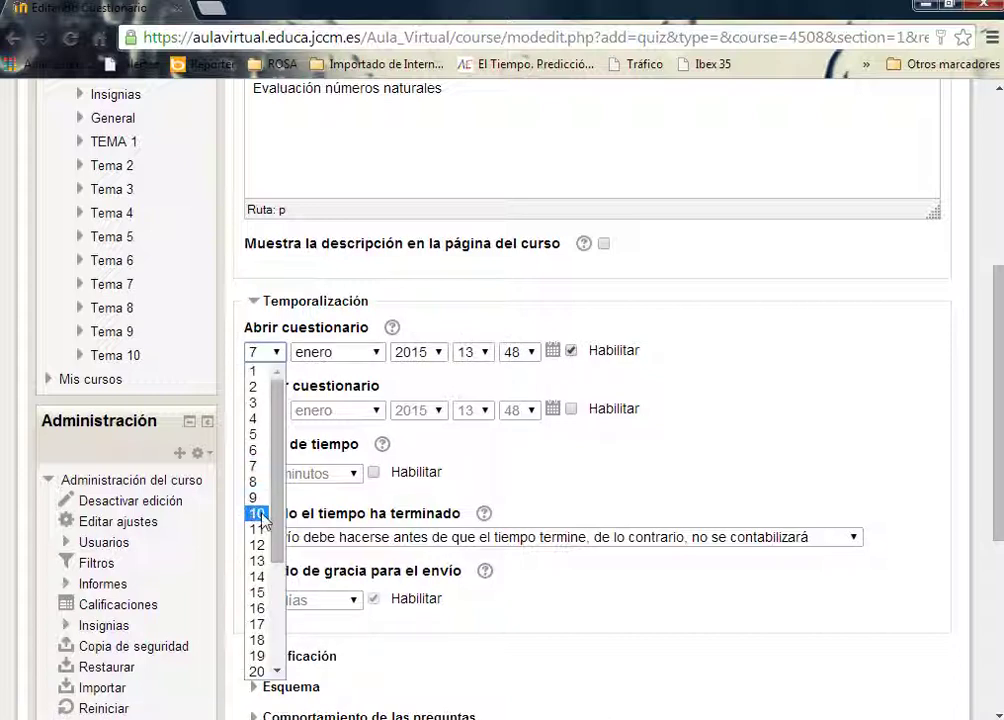
click(257, 514)
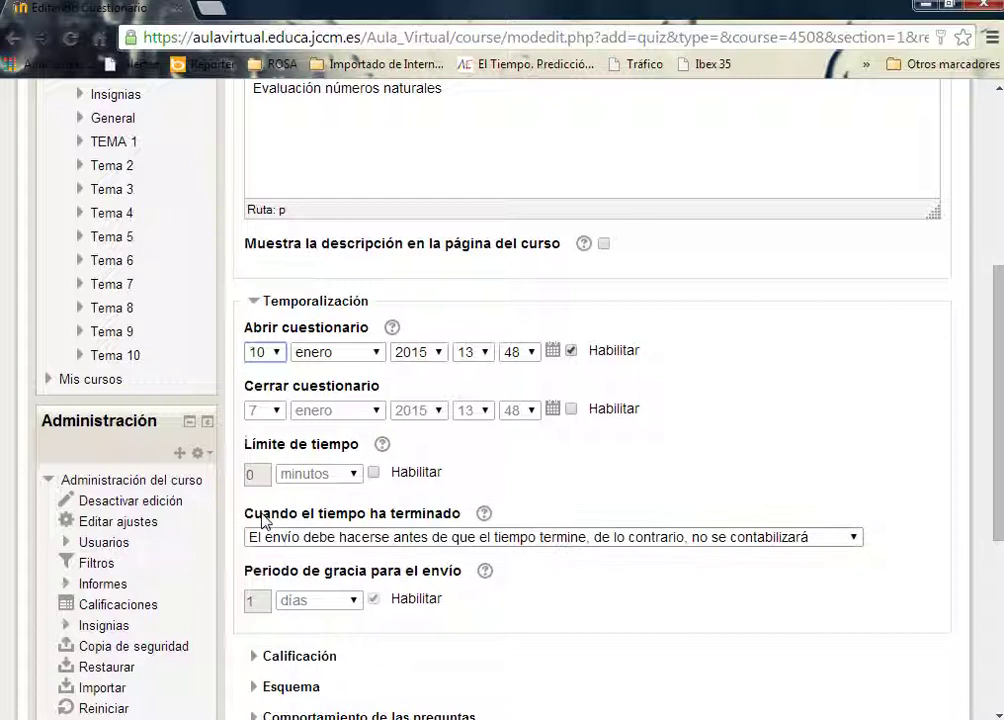
Enable the quiz's closing date and set it to 10 febrero 2015
click(571, 409)
click(276, 410)
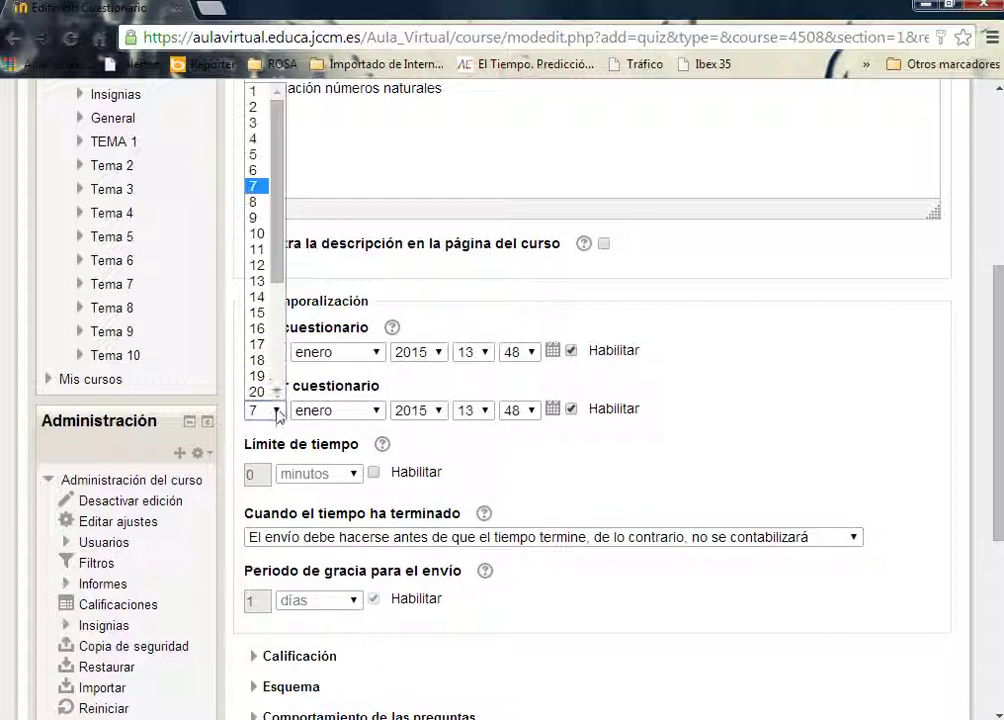
click(266, 240)
click(374, 410)
click(327, 452)
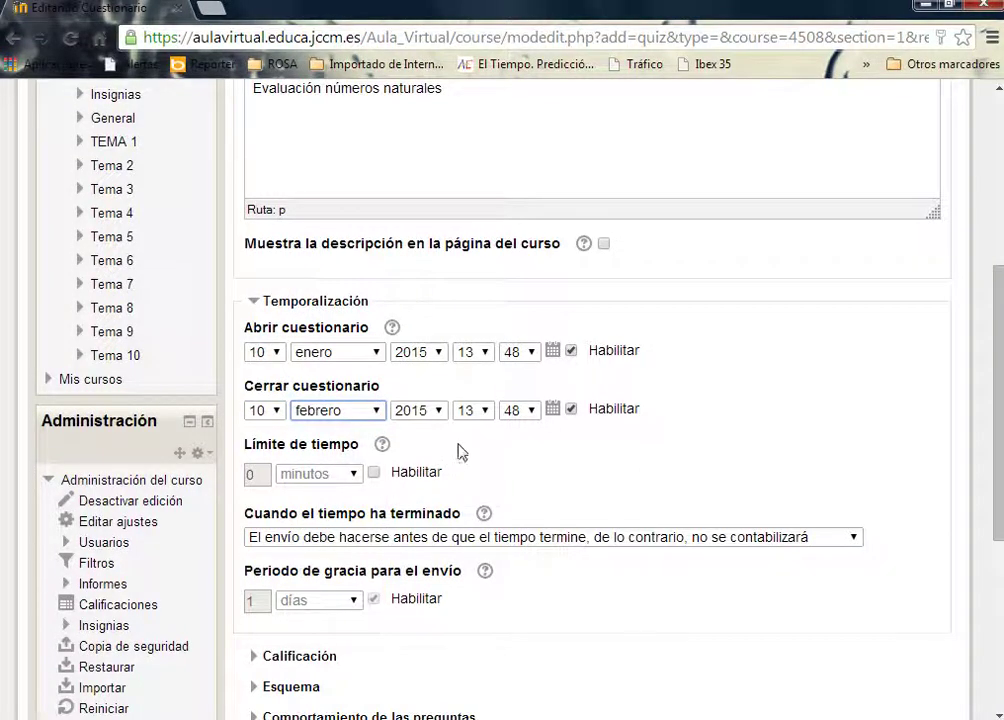
Enable a 14-minute time limit and choose "El envío se realiza automáticamente" for when time runs out
scroll(465, 440, down, 1)
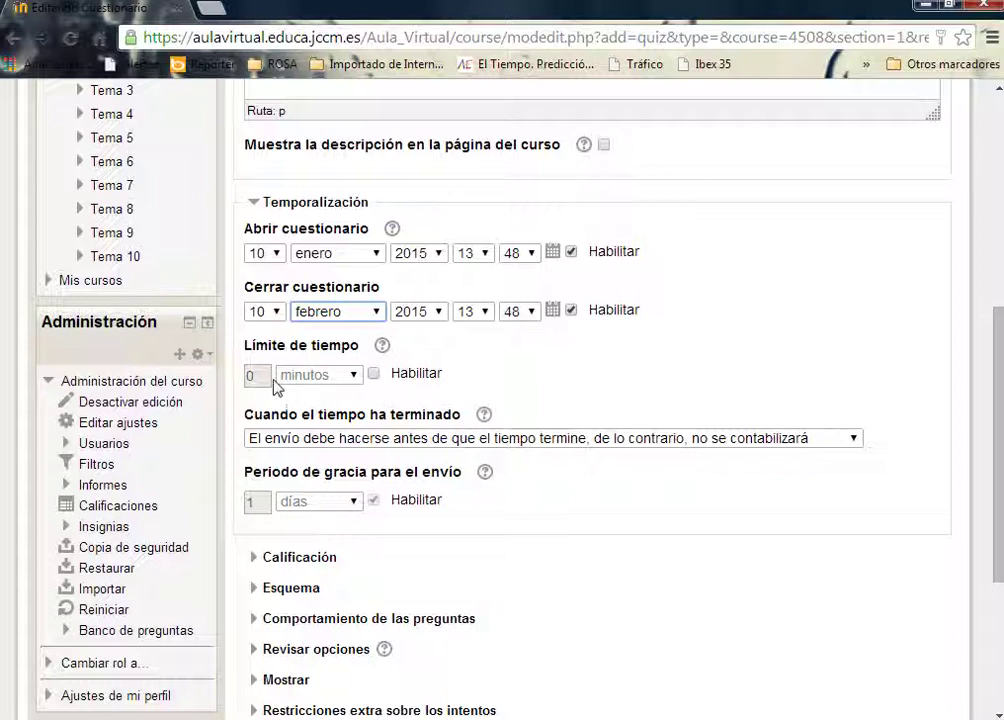
click(375, 374)
double_click(257, 376)
text(14)
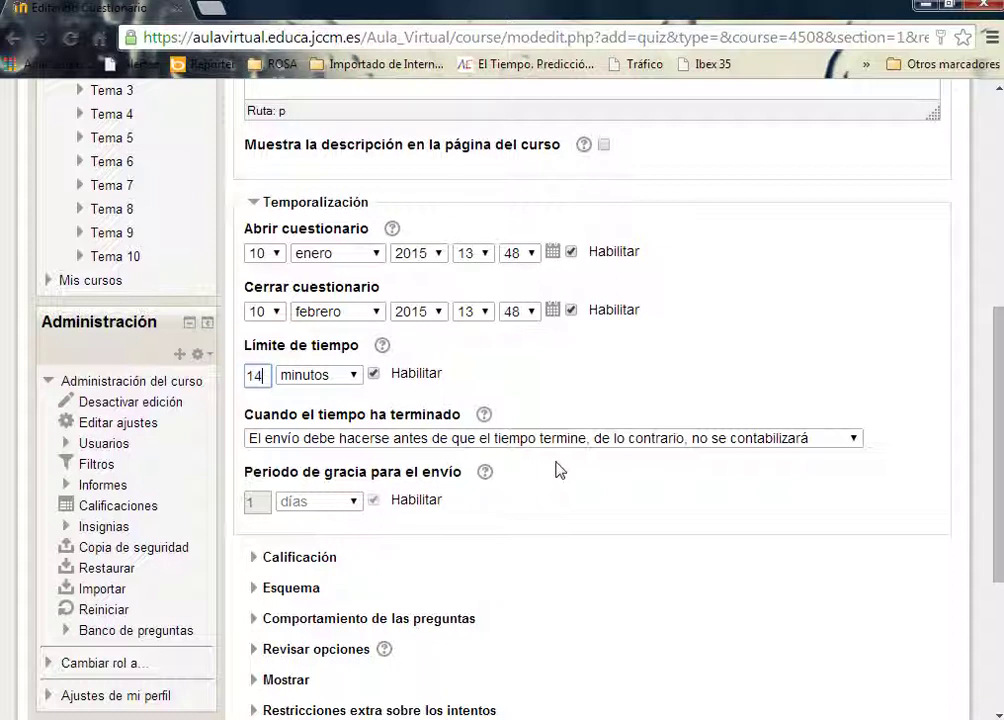
click(855, 439)
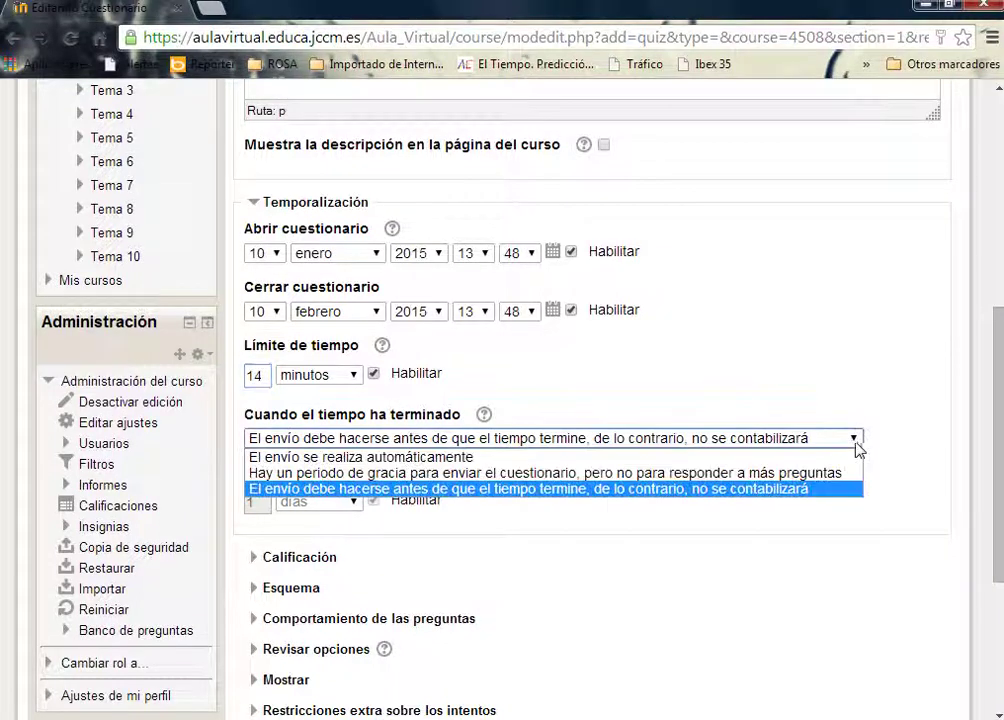
click(420, 457)
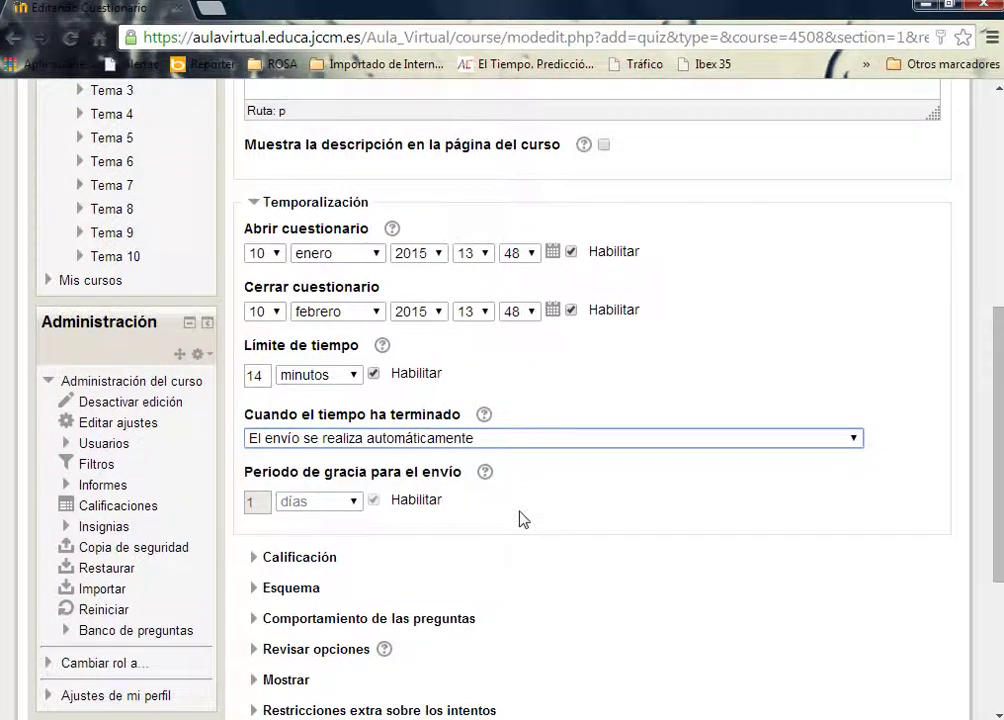
In the Calificación settings, allow 4 attempts and choose "Calificación más alta" as the grading method
scroll(523, 519, down, 3)
scroll(517, 498, down, 1)
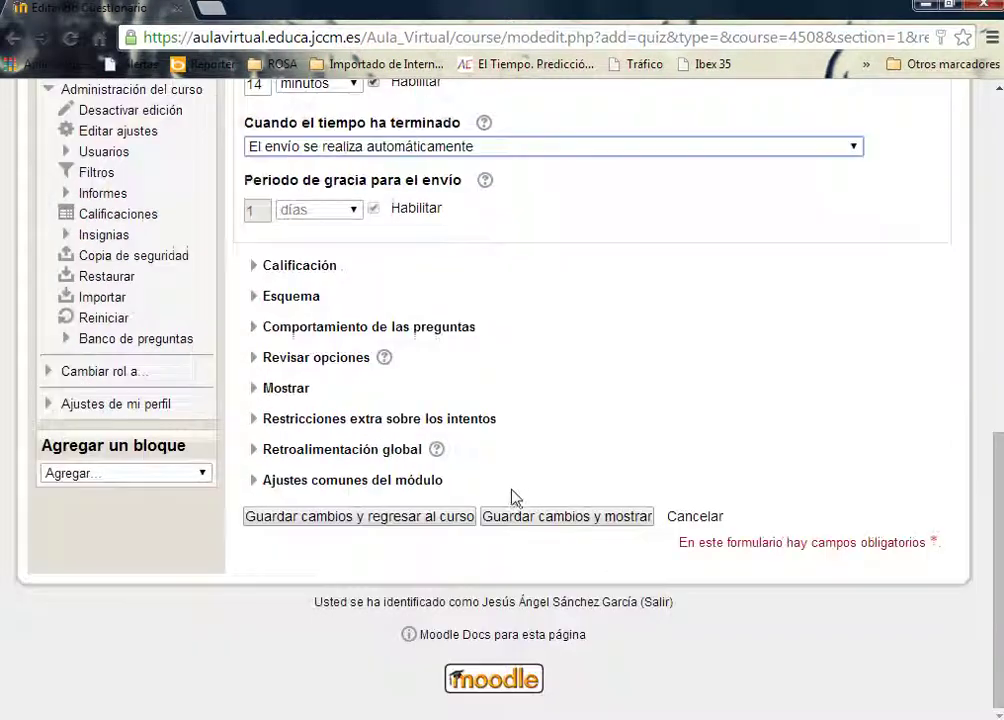
click(294, 268)
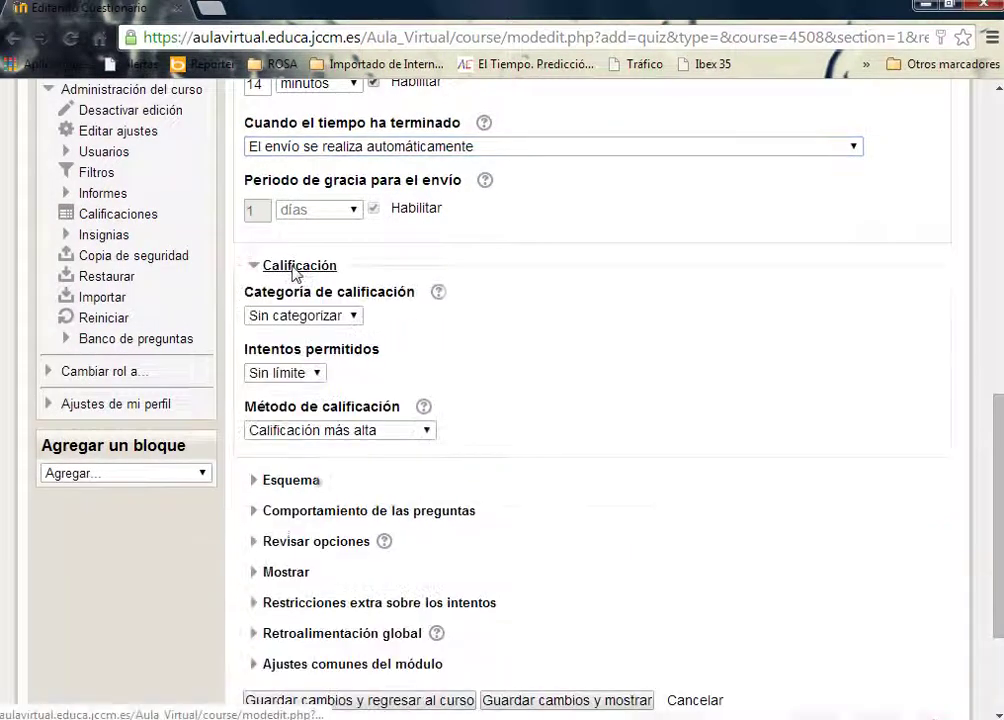
click(317, 374)
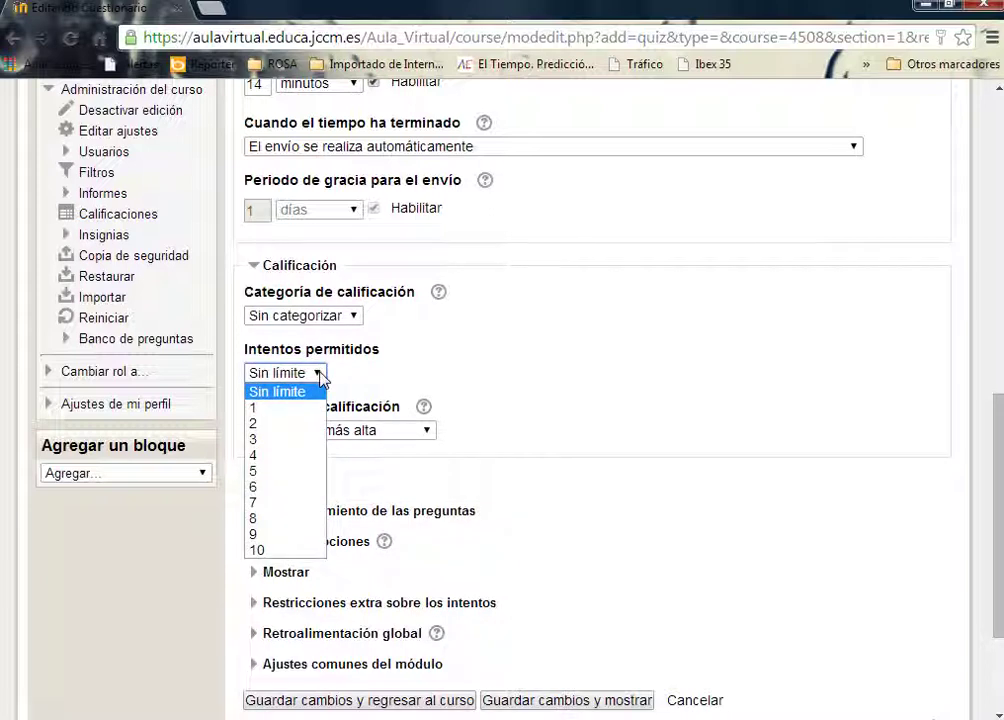
click(261, 455)
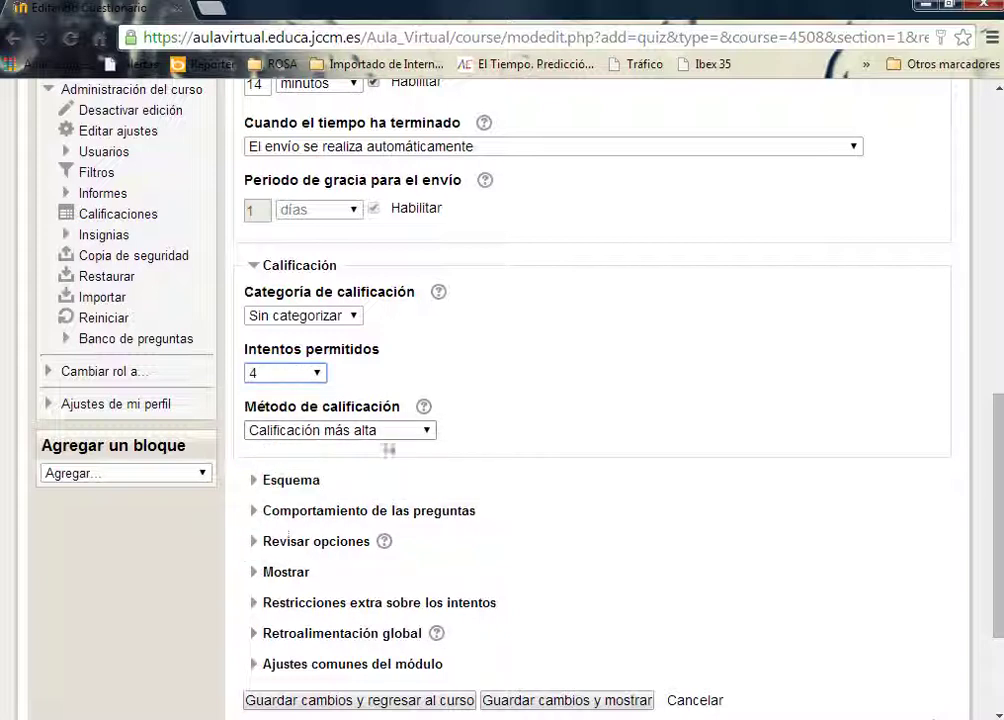
click(428, 432)
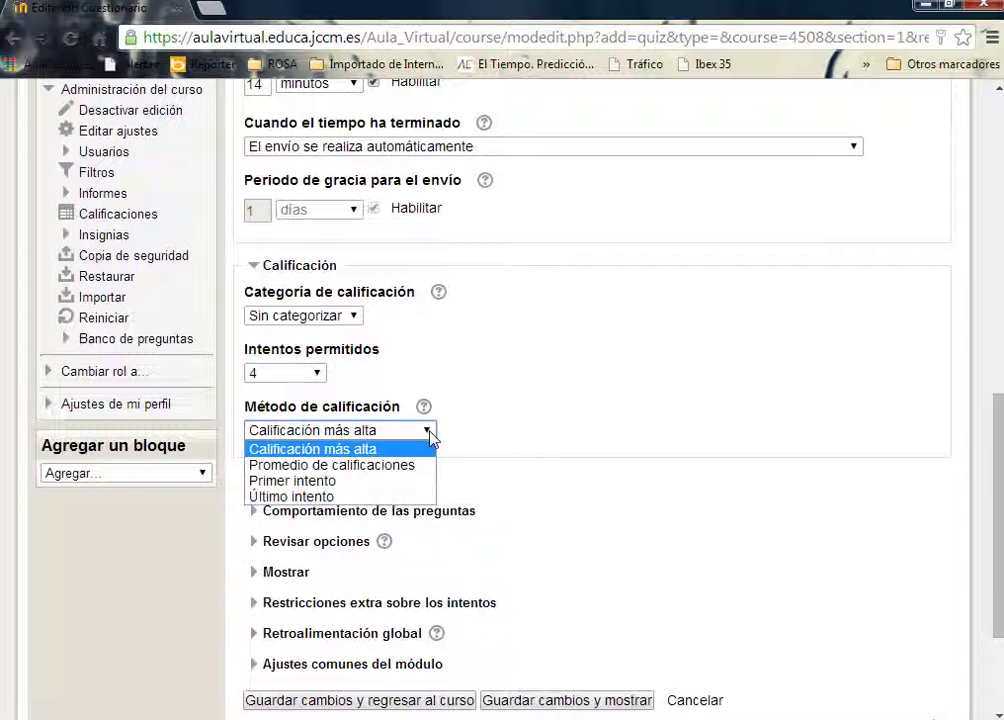
click(363, 450)
In the Esquema settings, set the question order to "Presentadas al azar" and new page to "Nunca, todas las preguntas en una página"
scroll(362, 457, down, 1)
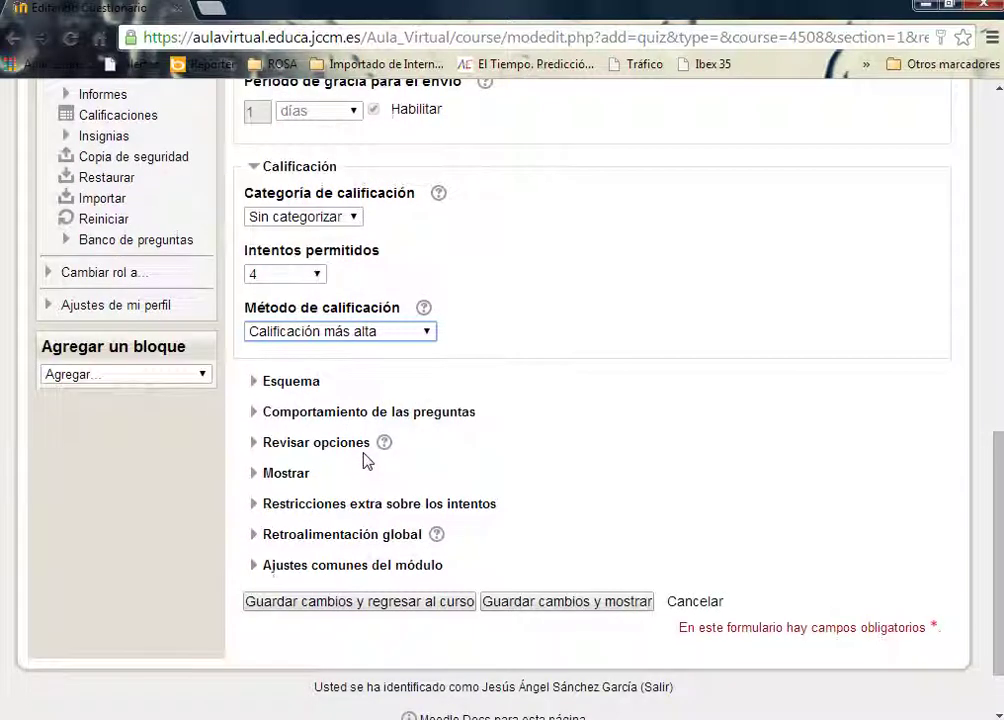
scroll(365, 460, down, 1)
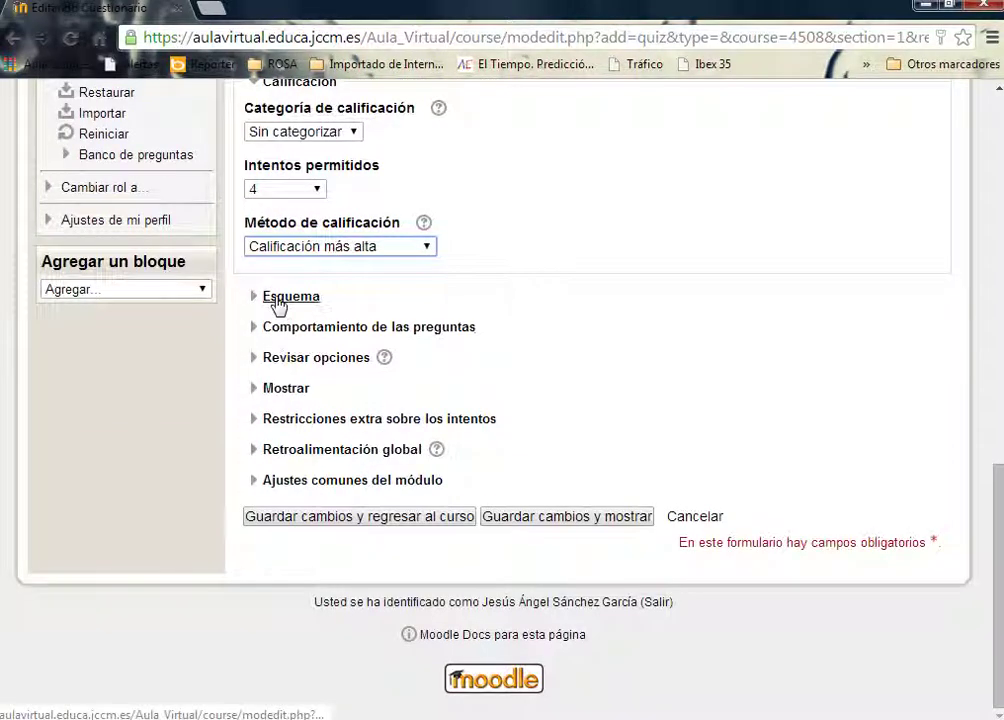
click(278, 302)
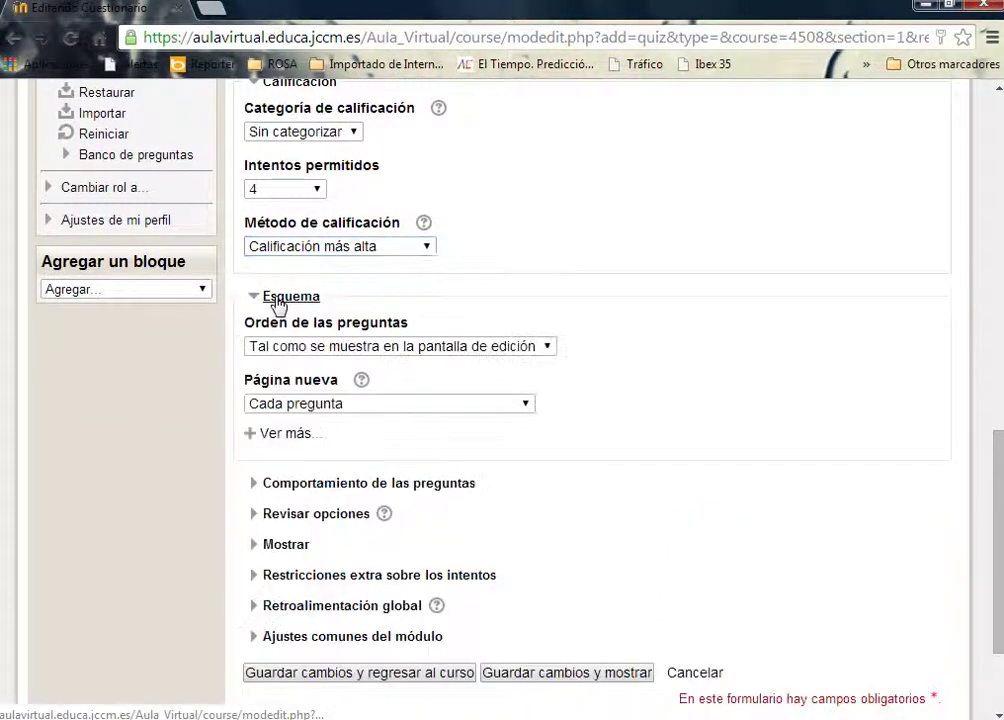
click(546, 347)
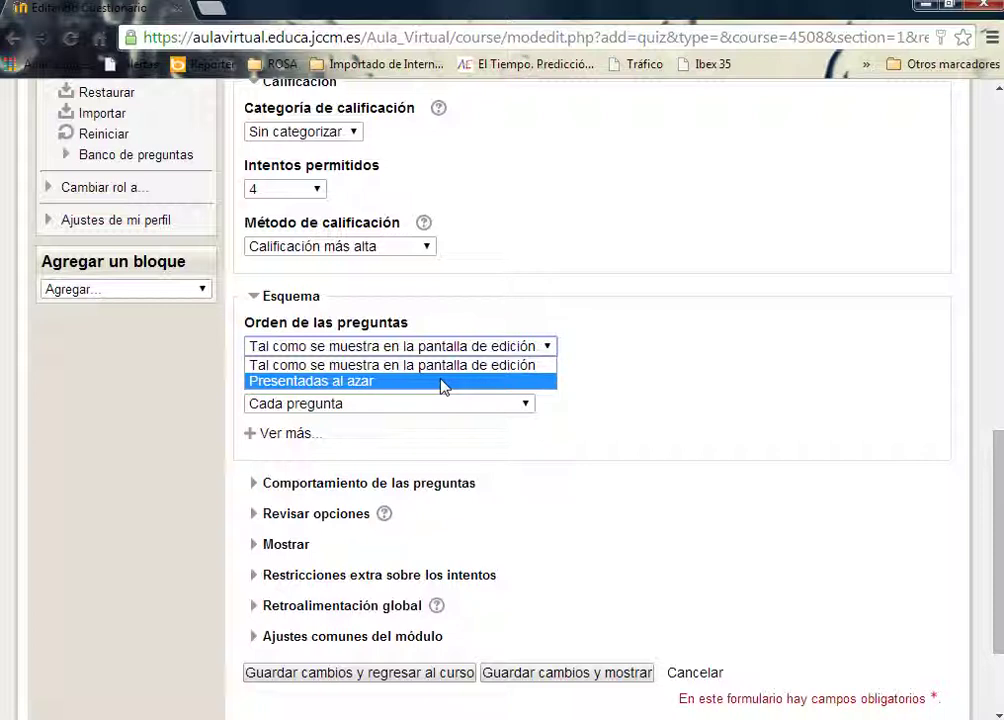
click(348, 381)
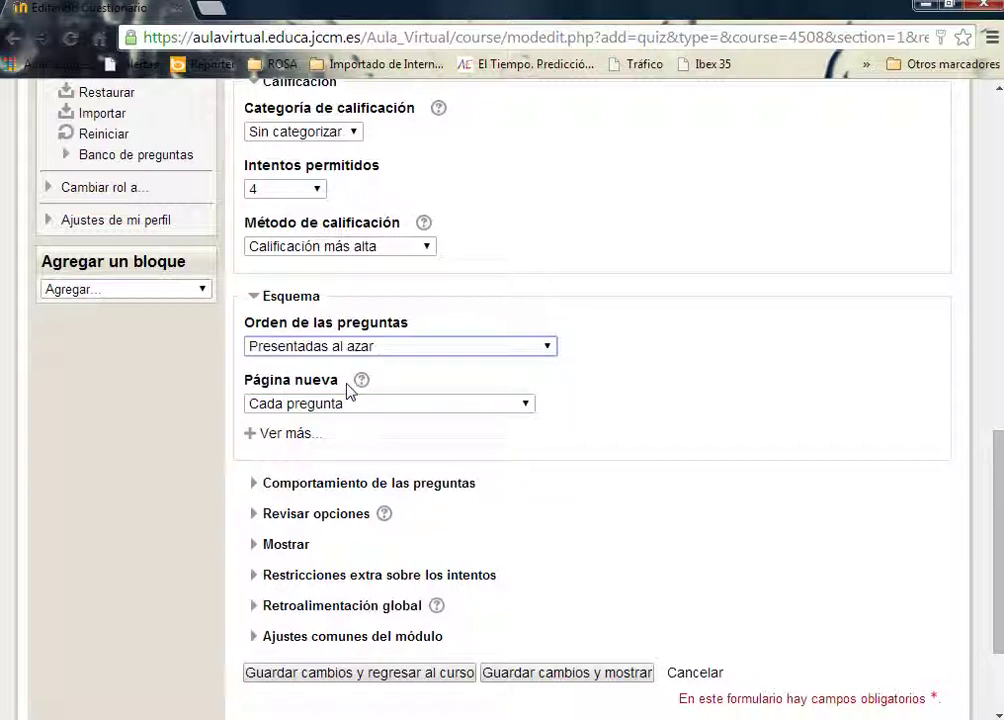
click(530, 405)
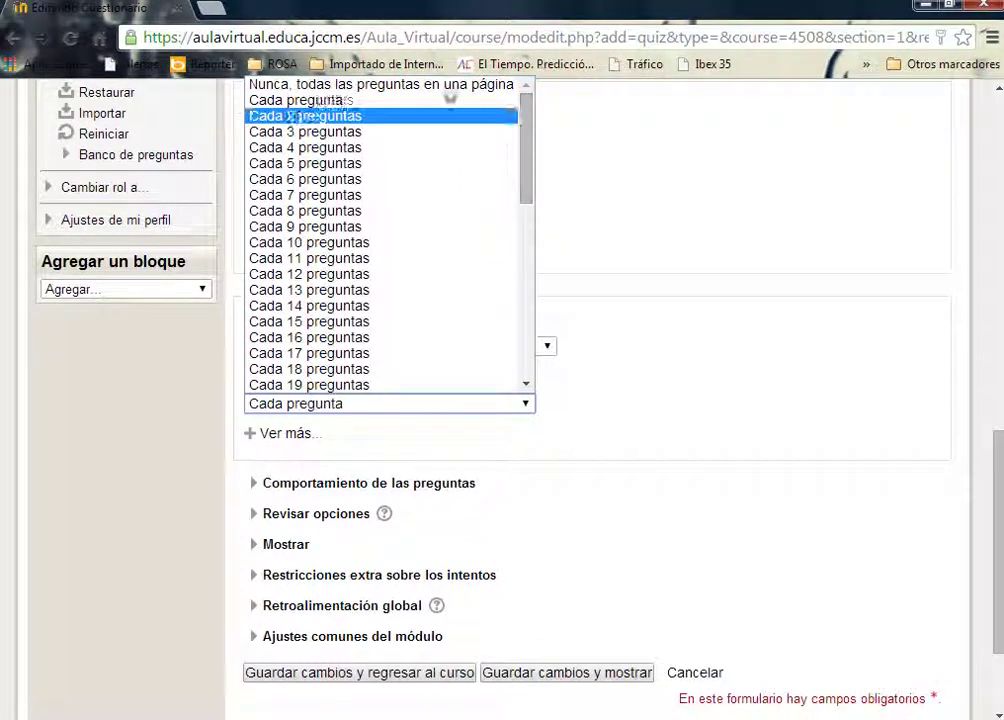
click(449, 92)
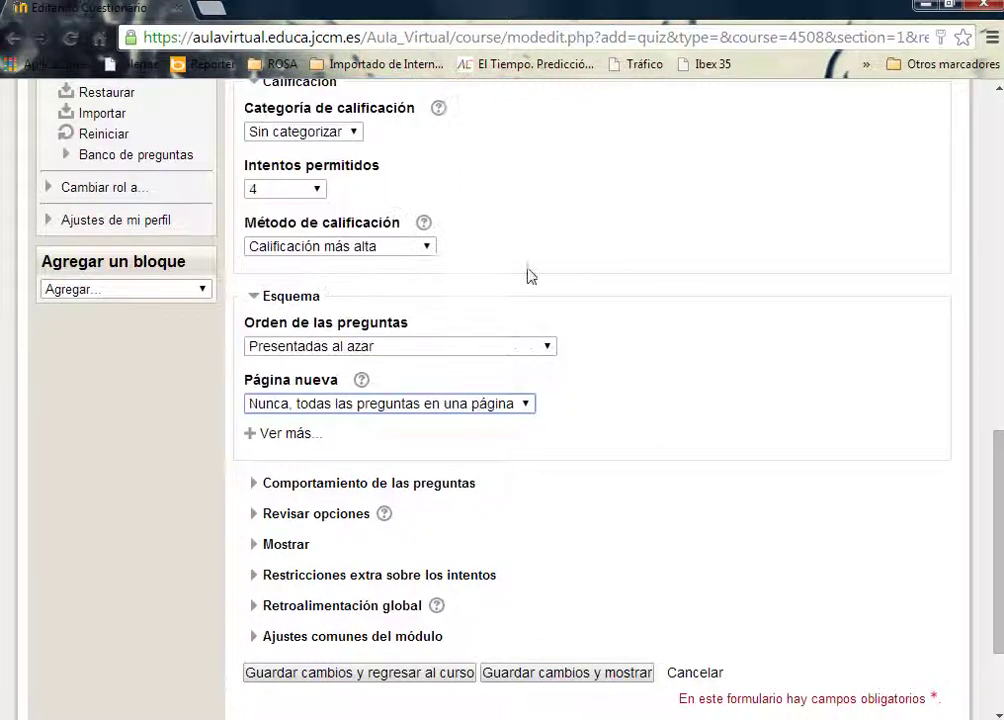
In the Comportamiento de las preguntas settings, set "Ordenar al azar las respuestas" to Sí
scroll(588, 398, down, 2)
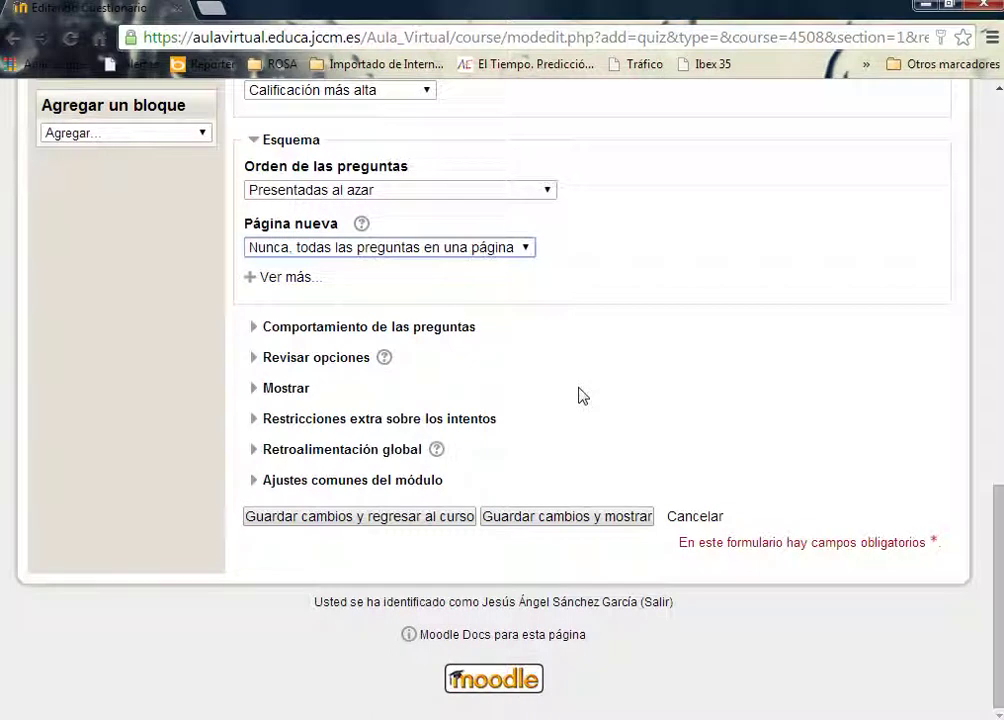
click(258, 330)
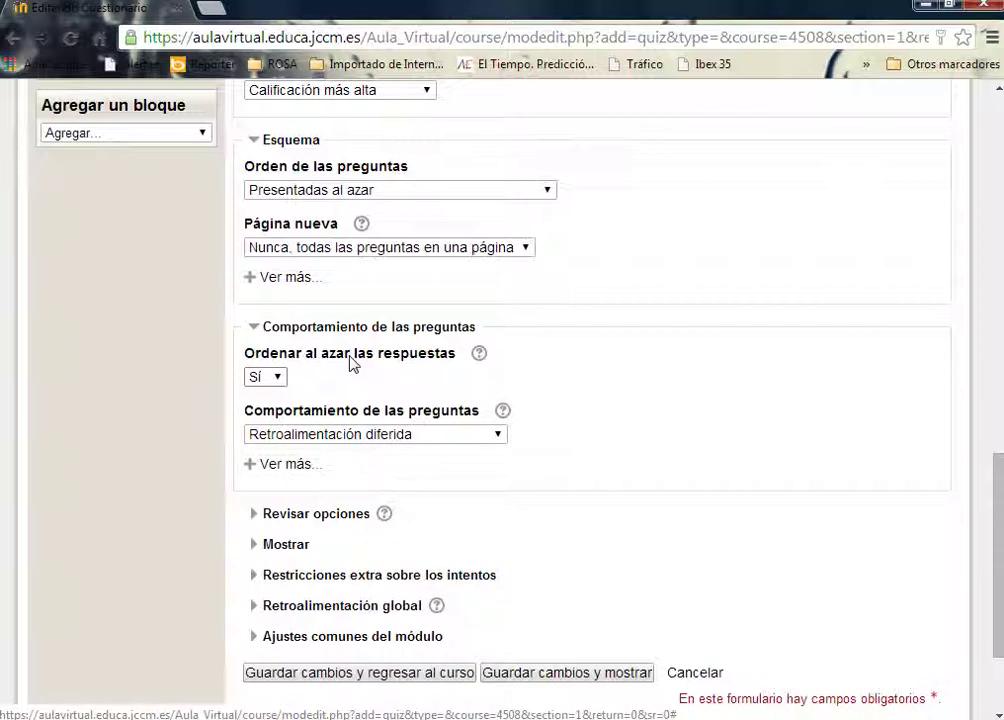
click(278, 378)
click(262, 411)
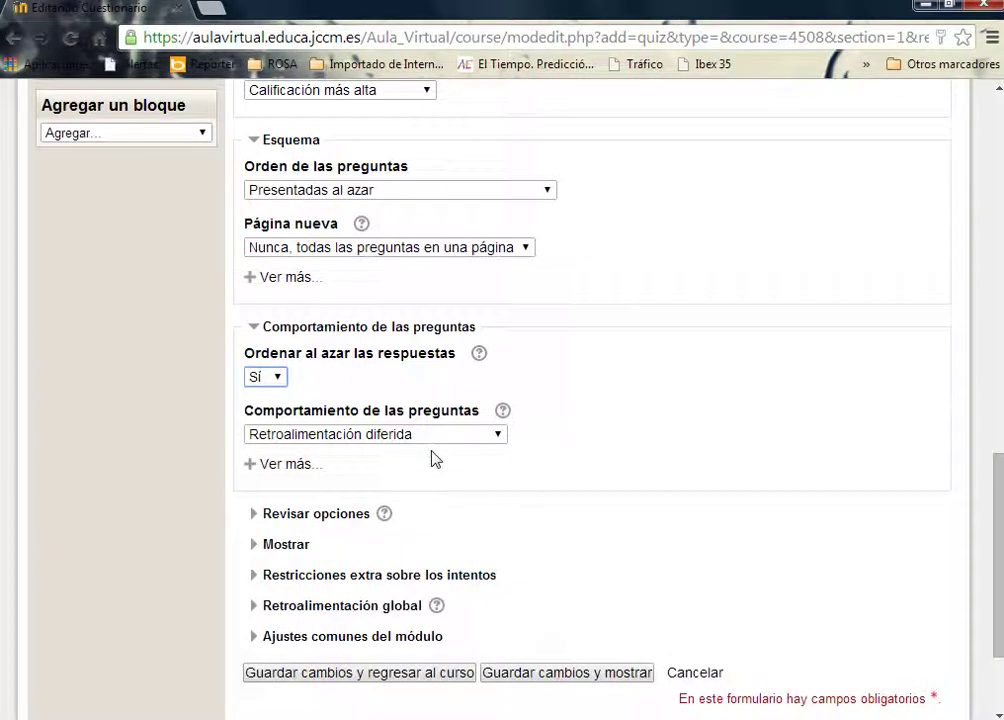
In the Retroalimentación global settings, enter "Muy bien" as the comment for the 100% grade boundary
scroll(433, 459, down, 1)
scroll(433, 459, down, 1)
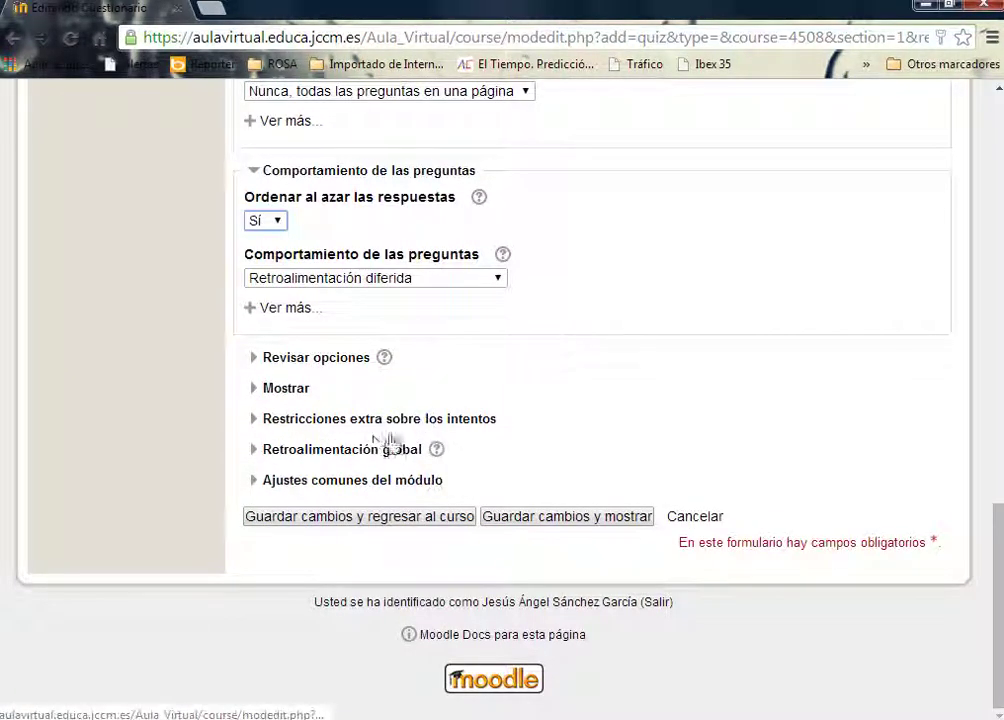
click(261, 450)
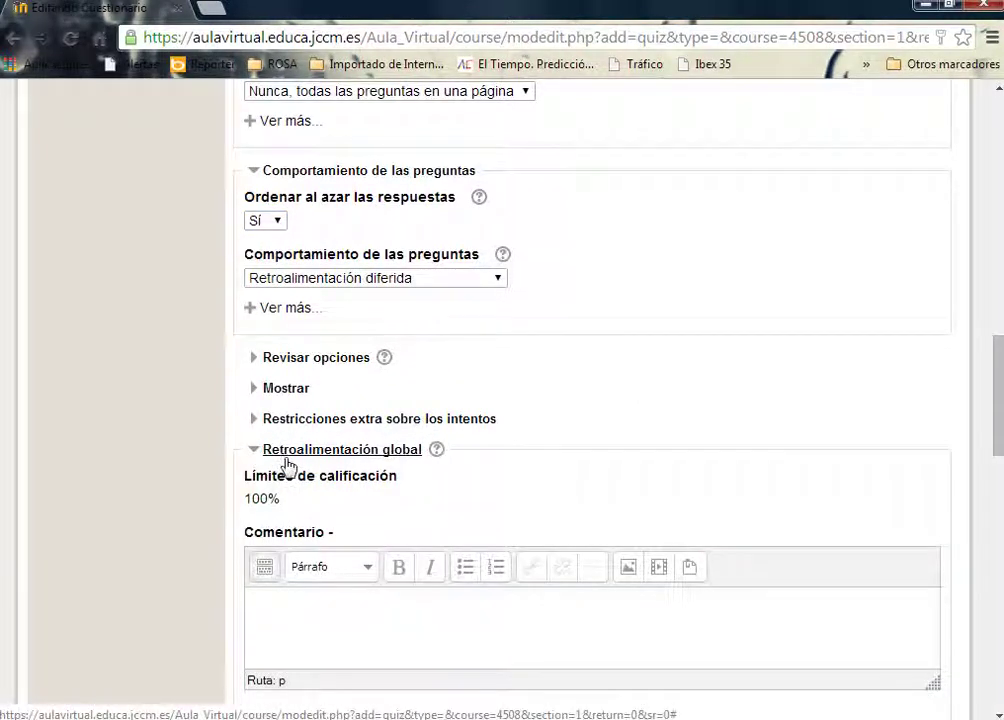
scroll(285, 465, down, 1)
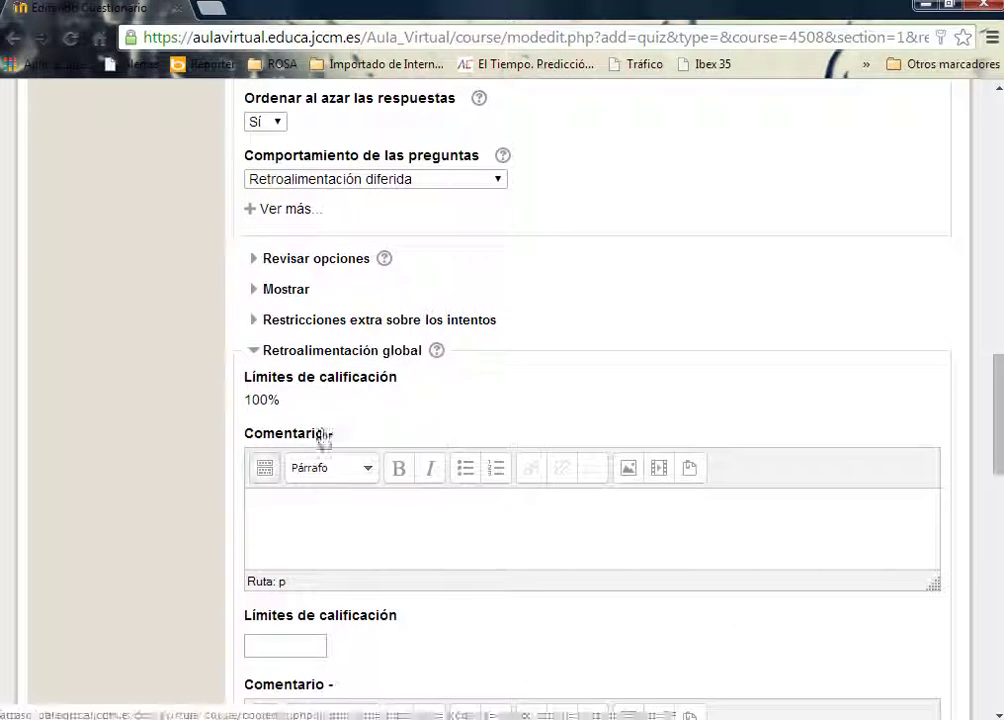
scroll(329, 499, down, 1)
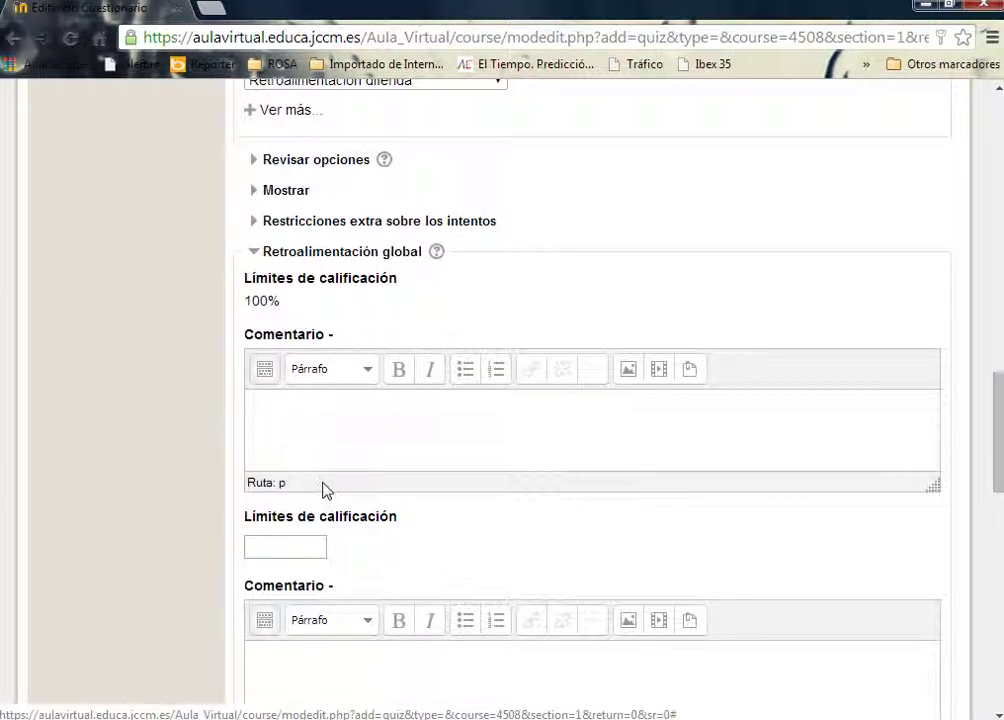
click(315, 422)
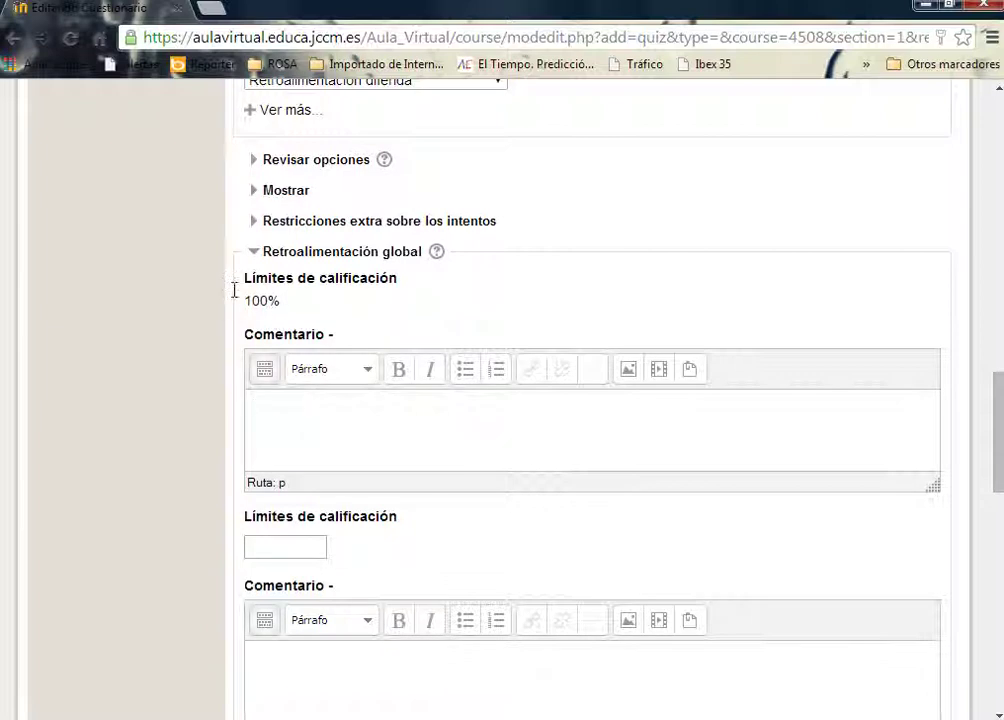
drag(246, 301, 281, 302)
click(283, 403)
text(Muy b)
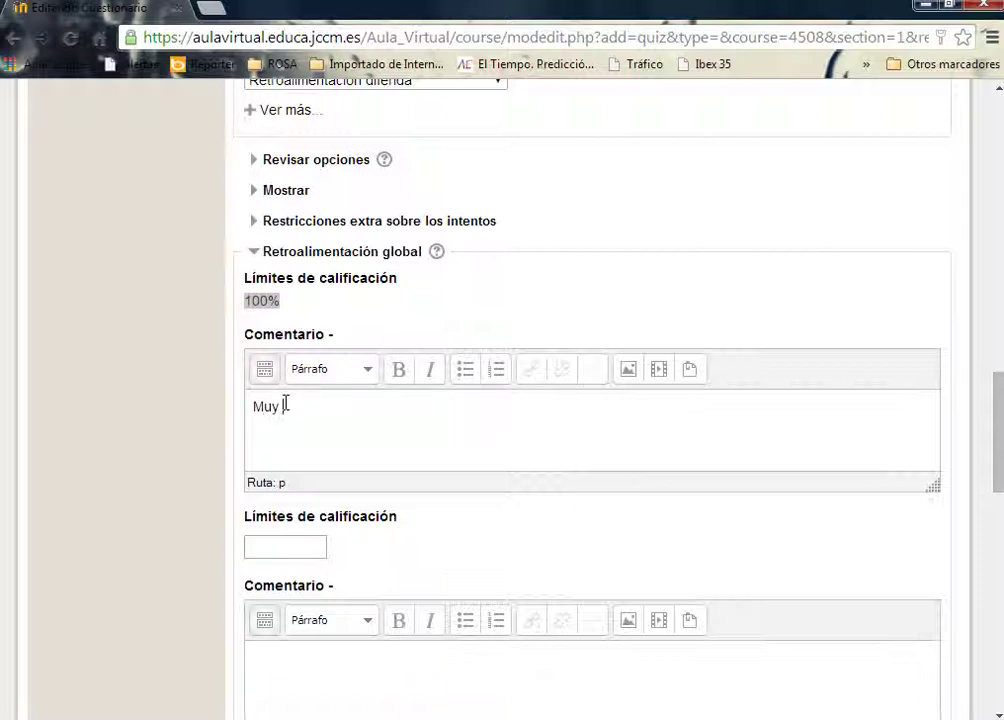
text(ien)
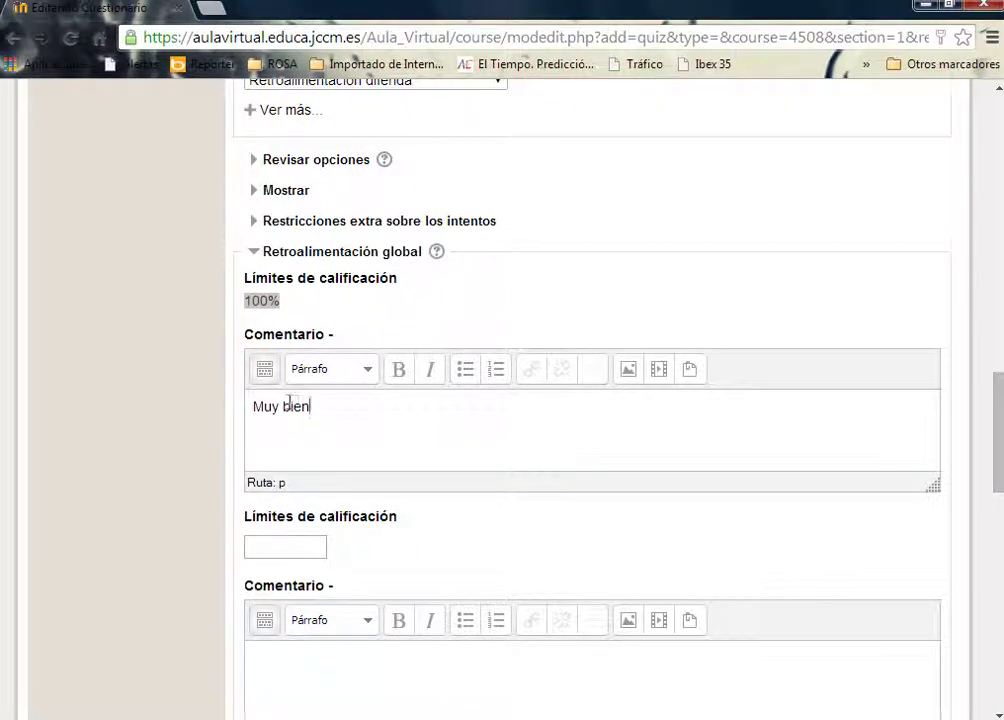
Set the next grade boundary to 70% and enter "No está mal" as its feedback comment
scroll(292, 430, down, 1)
click(293, 449)
text(70%)
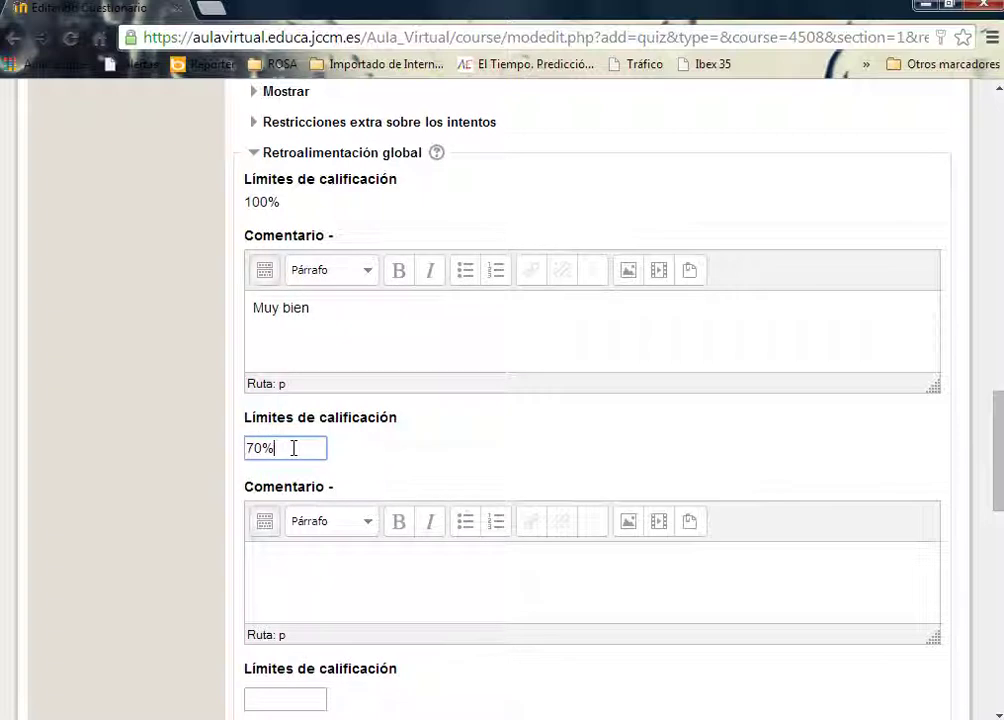
click(297, 566)
text(No e)
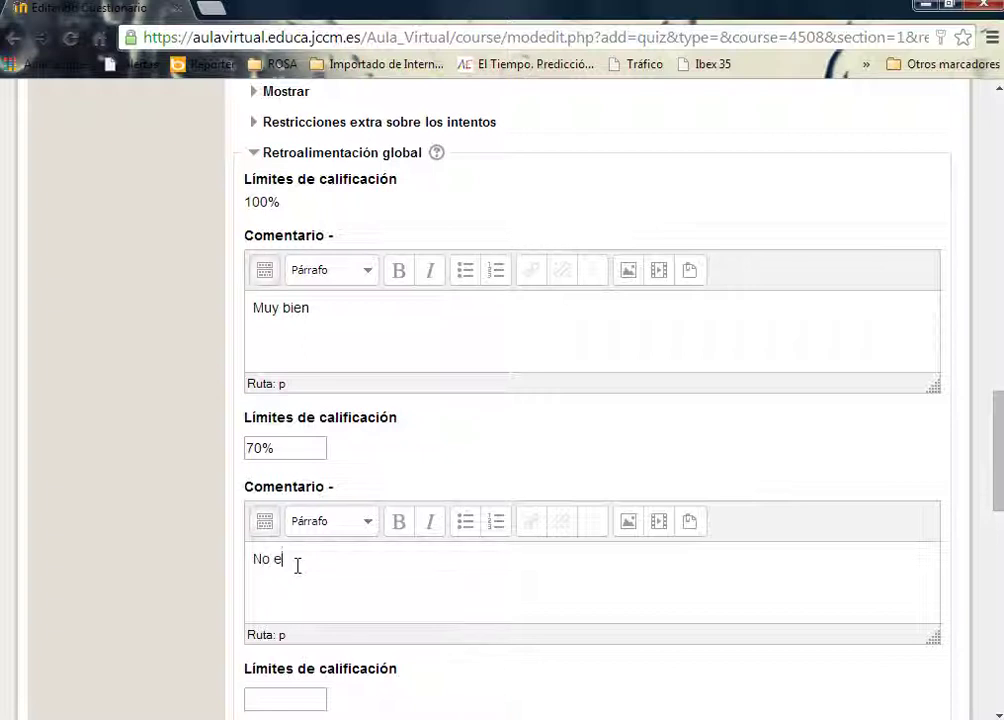
text(stá mal)
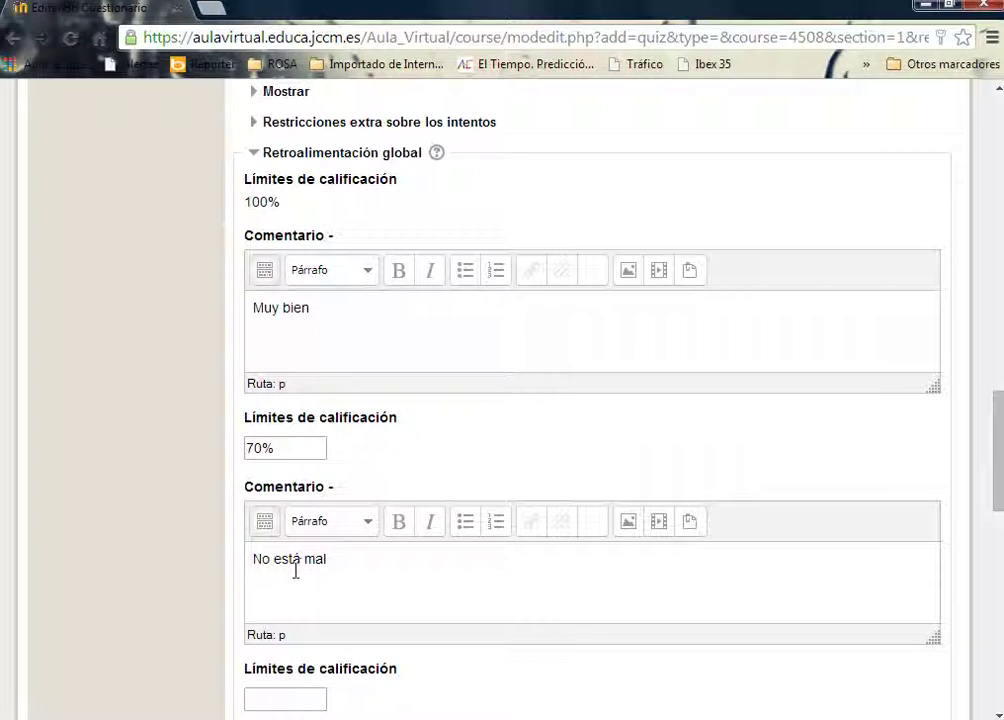
Look over the remaining feedback fields and the quiz settings, and save the quiz, returning to the course
scroll(297, 567, down, 1)
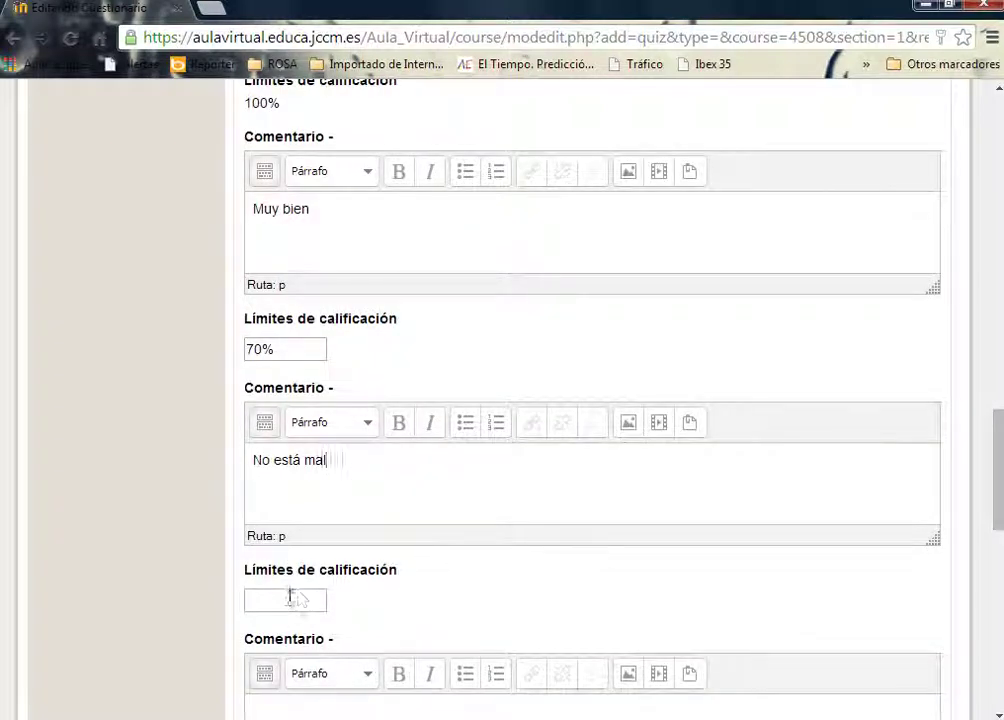
scroll(290, 597, down, 2)
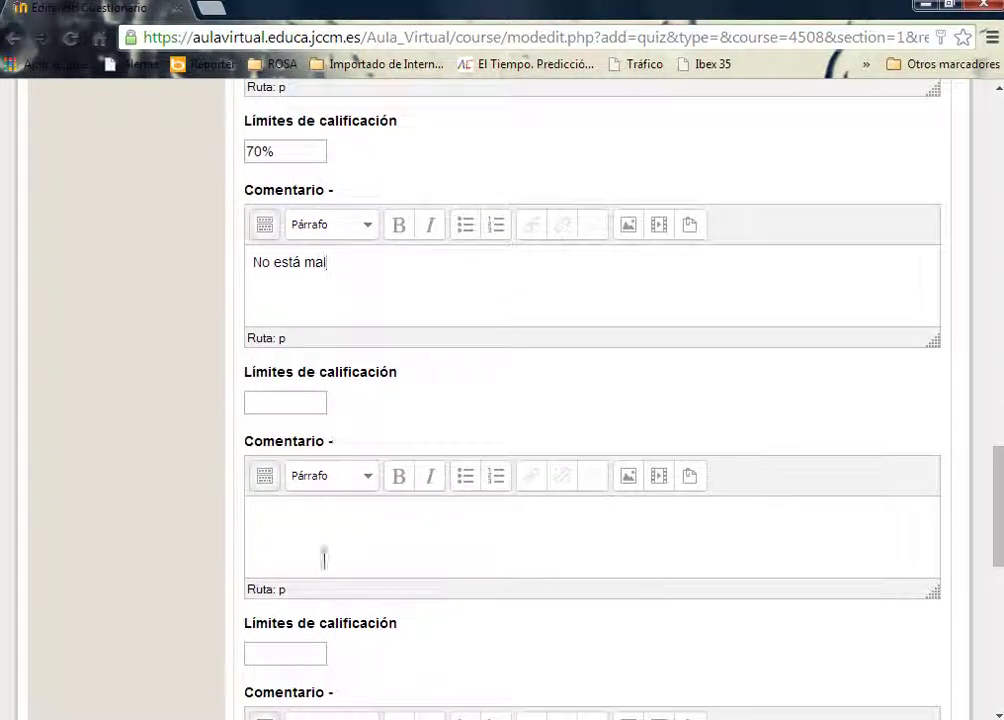
scroll(368, 559, down, 5)
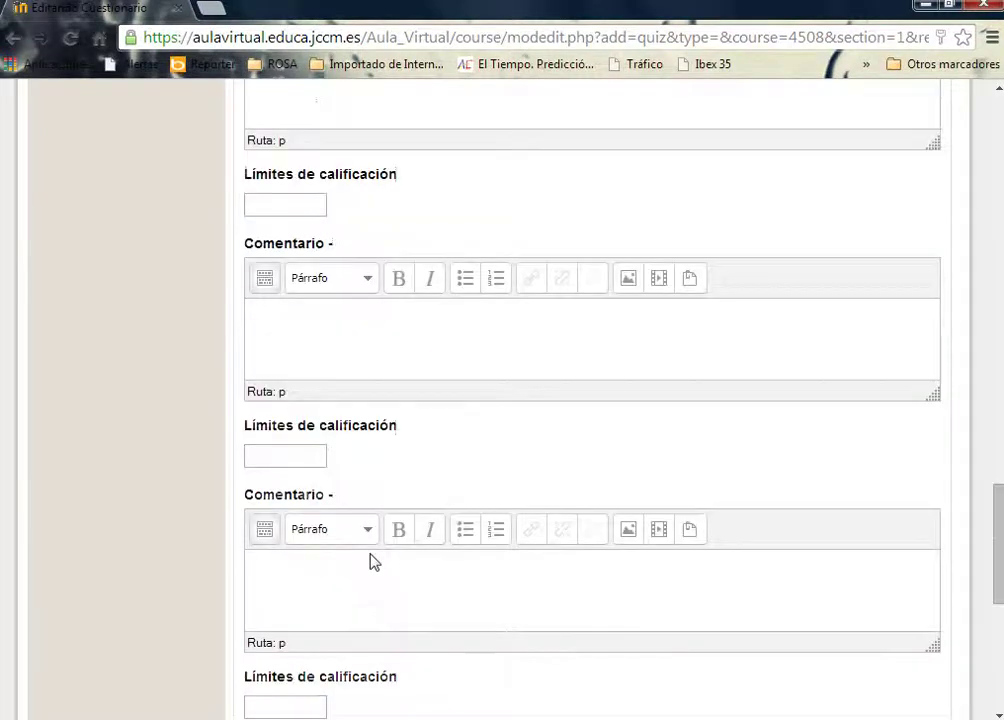
scroll(369, 552, down, 2)
scroll(370, 550, up, 10)
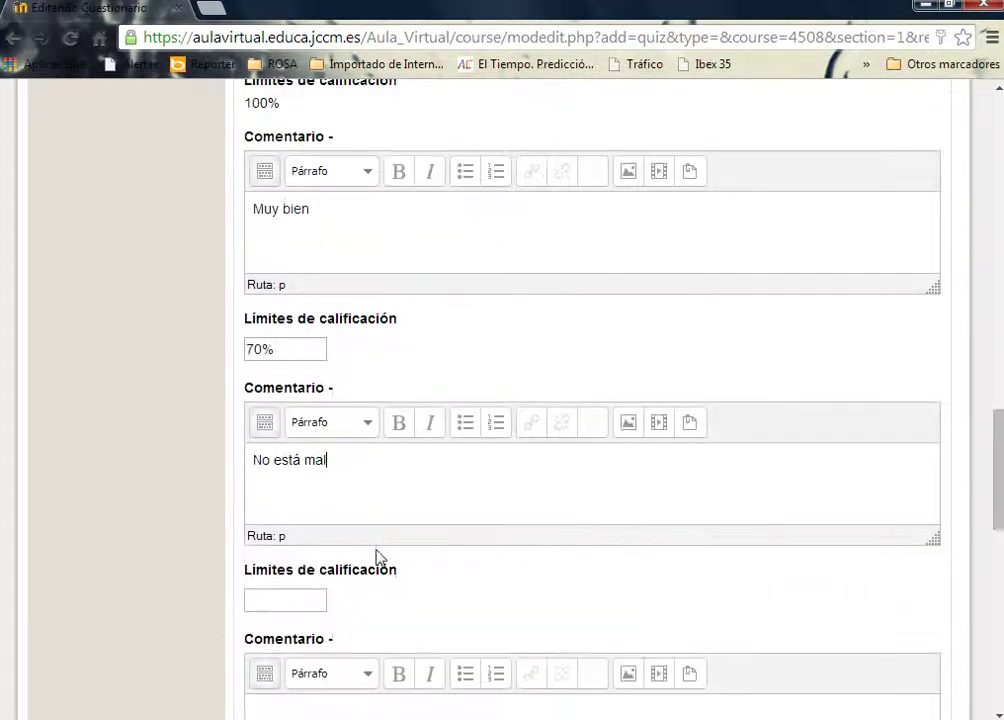
scroll(378, 558, up, 3)
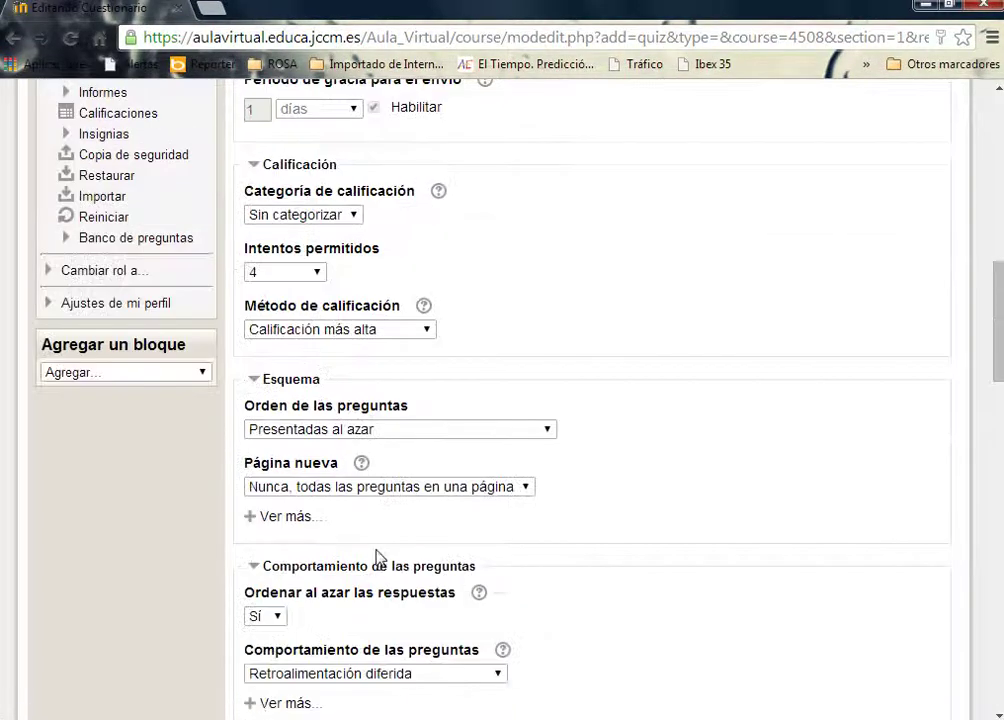
scroll(389, 545, down, 9)
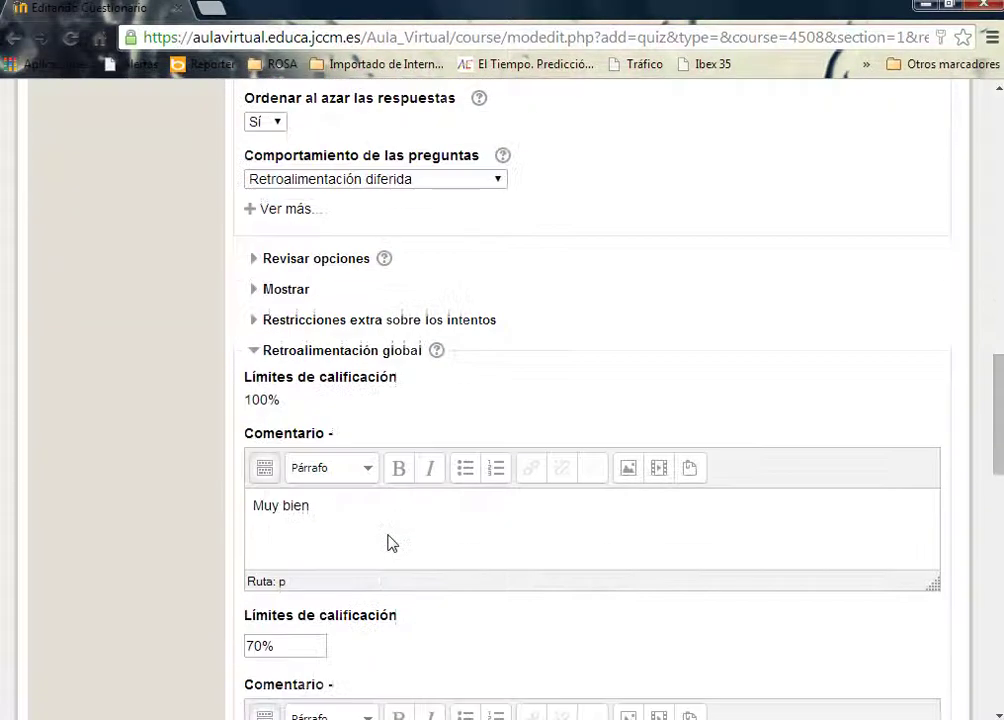
scroll(388, 543, down, 9)
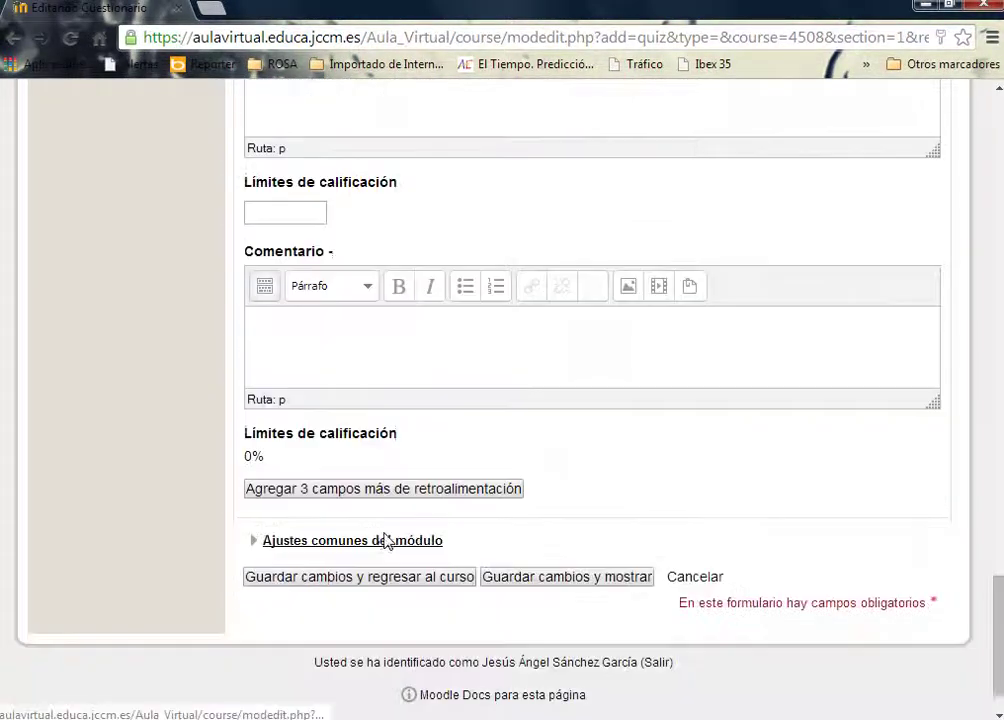
click(355, 580)
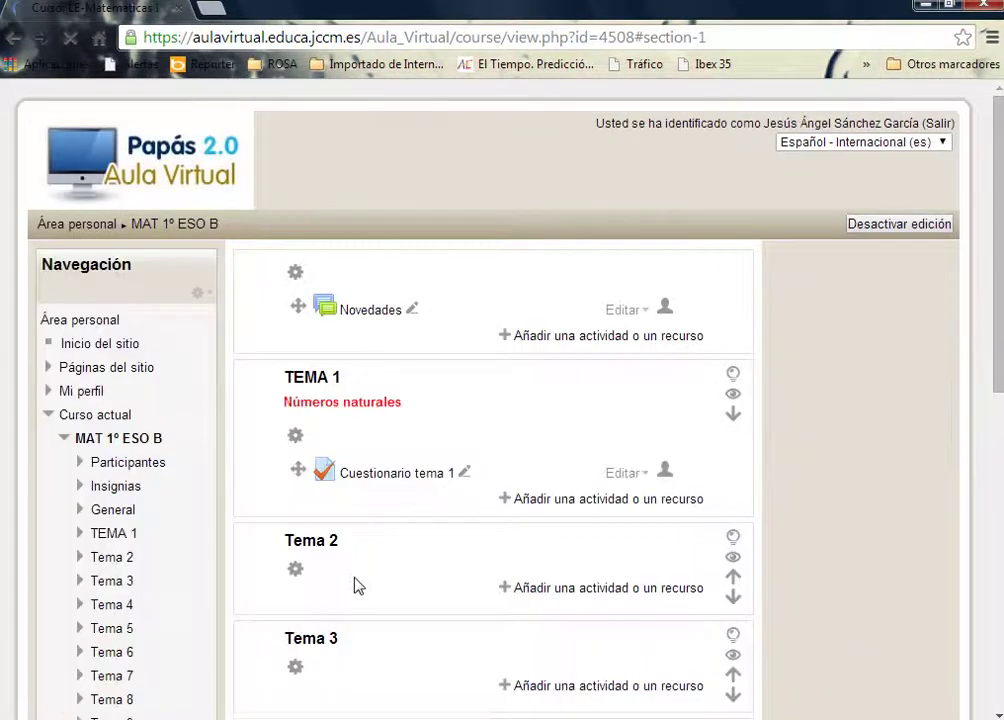
Open Cuestionario tema 1 in TEMA 1, review its settings summary, and open the quiz for editing its questions
scroll(415, 532, up, 2)
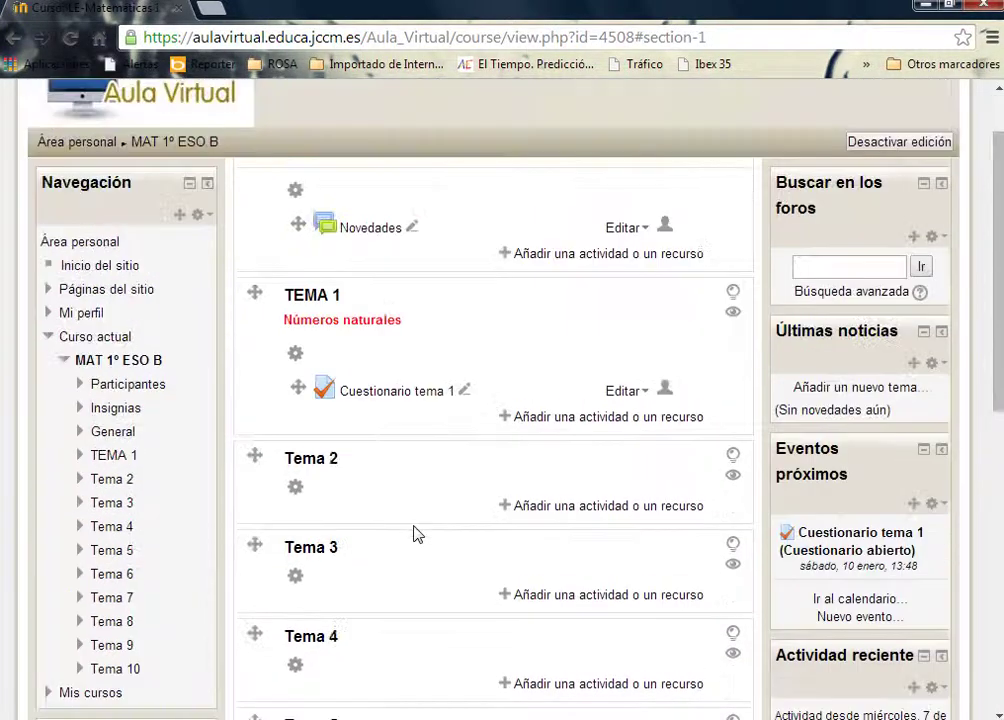
click(376, 395)
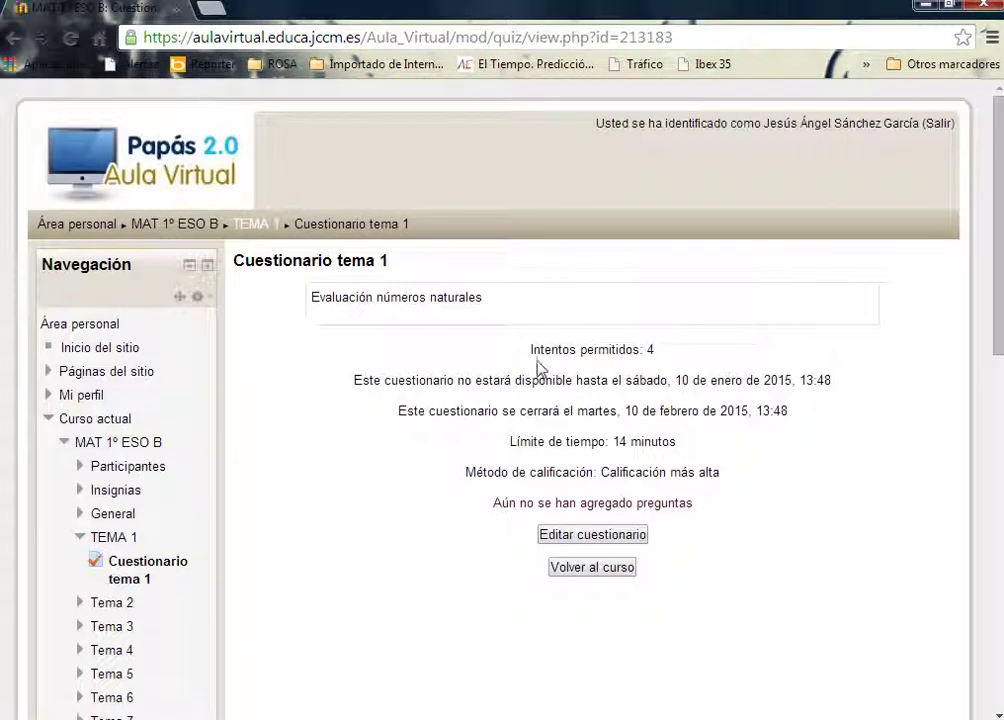
drag(531, 349, 719, 457)
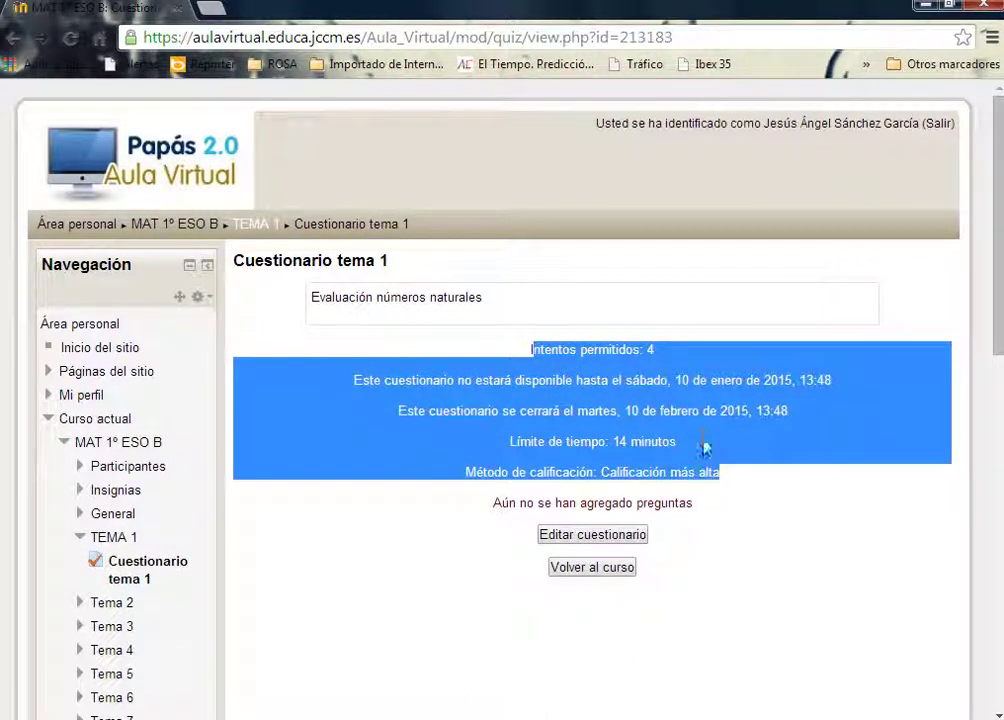
click(703, 441)
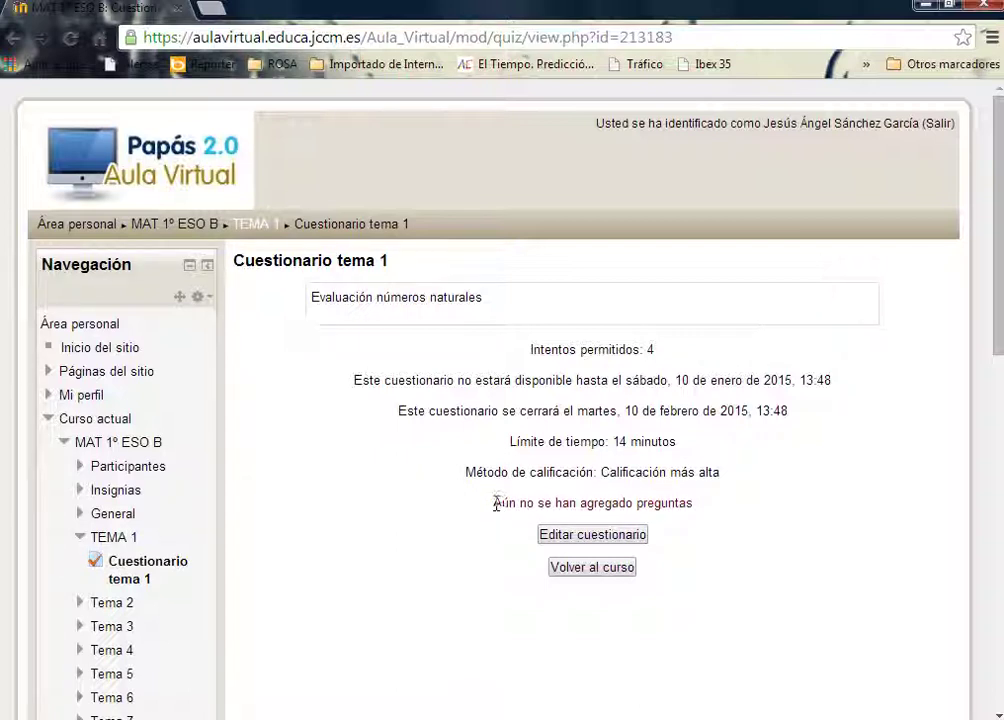
click(566, 539)
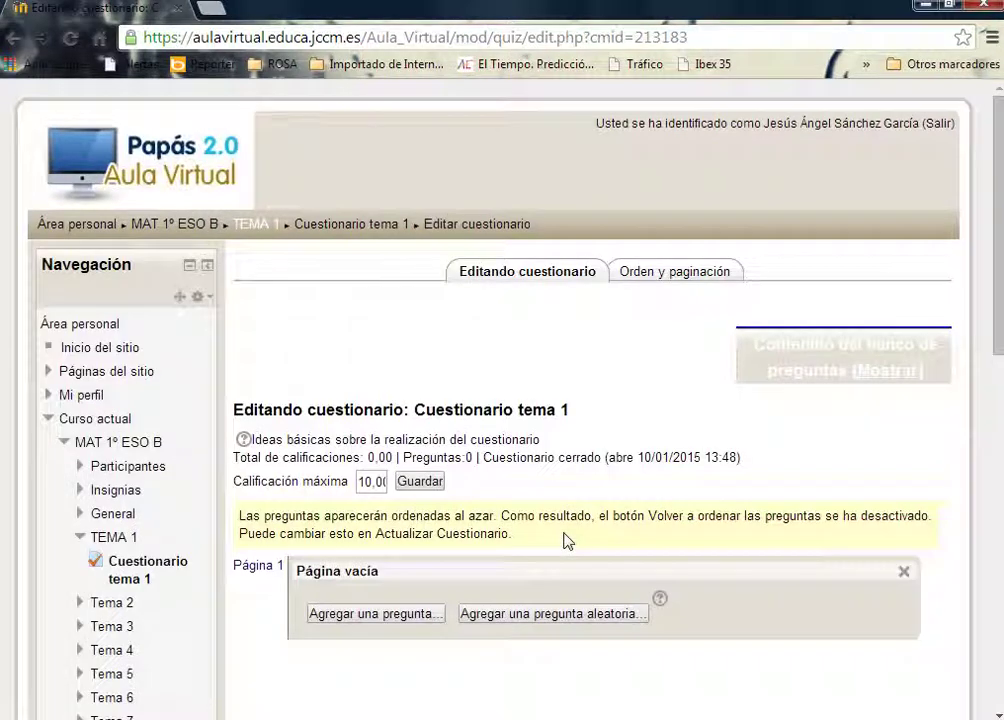
Add a new question of type Verdadero/Falso to the empty first page of the quiz
scroll(540, 510, down, 1)
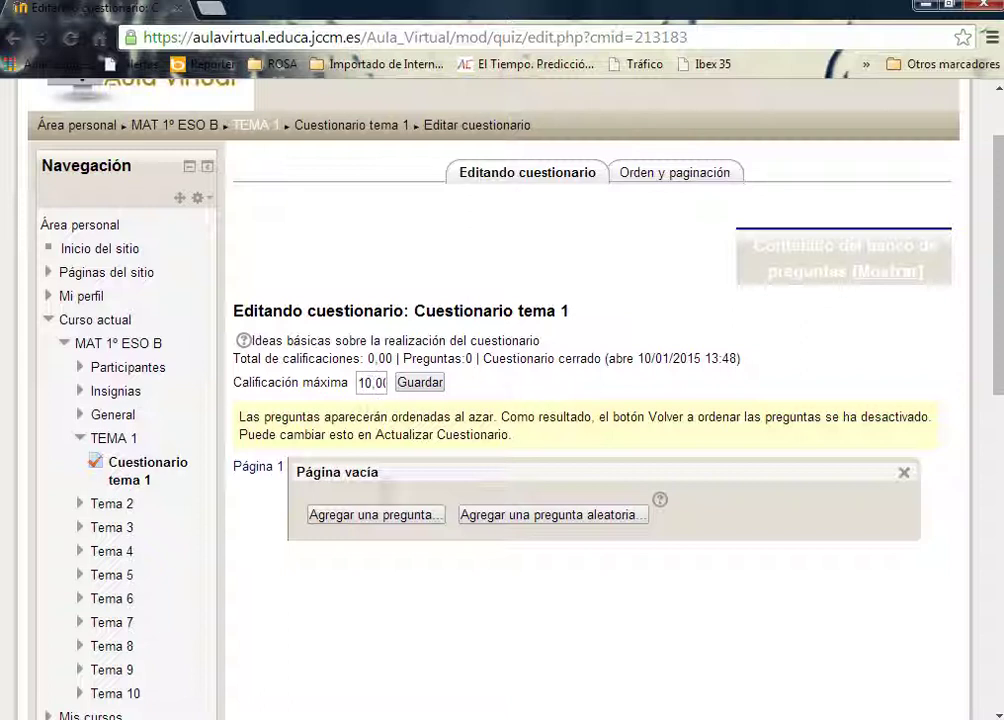
click(380, 516)
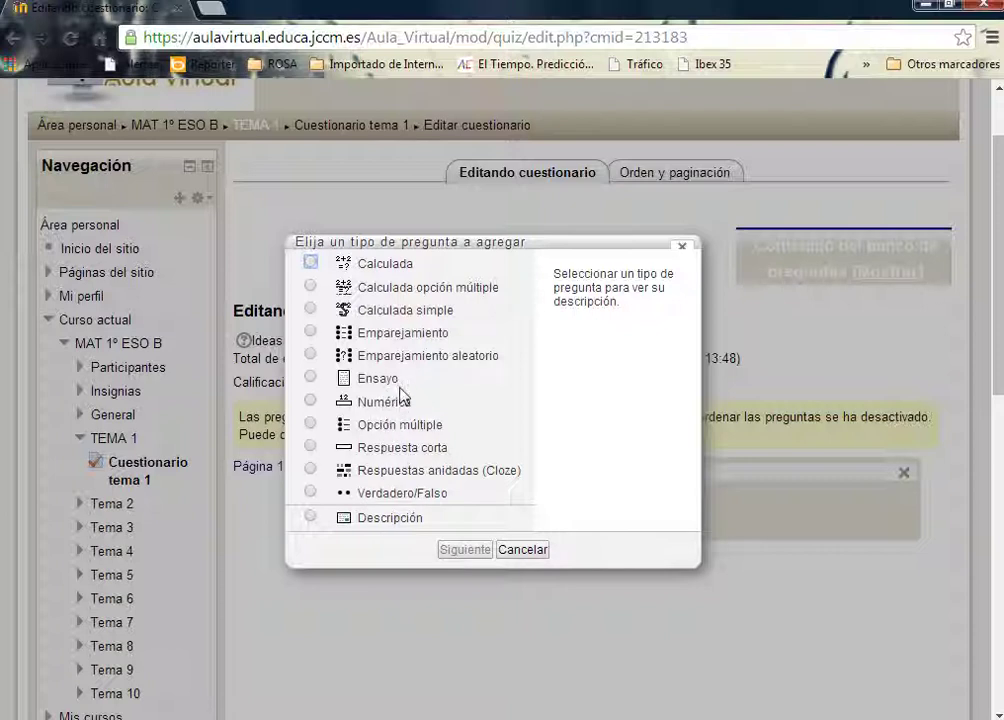
click(310, 493)
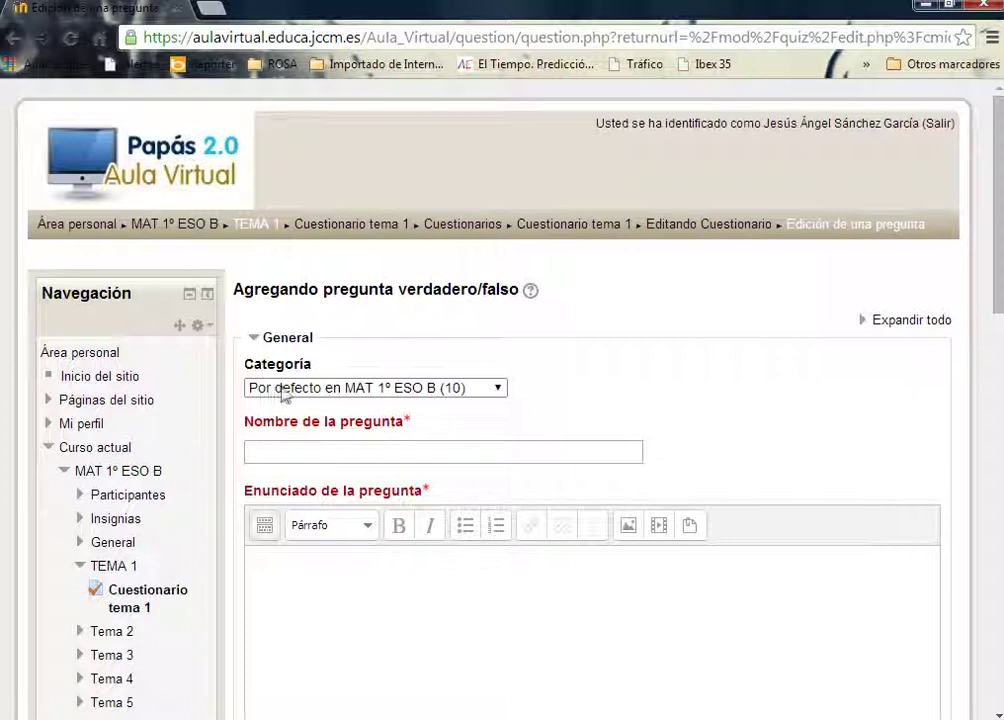
Name the true/false question "Pregunta 1"
click(286, 451)
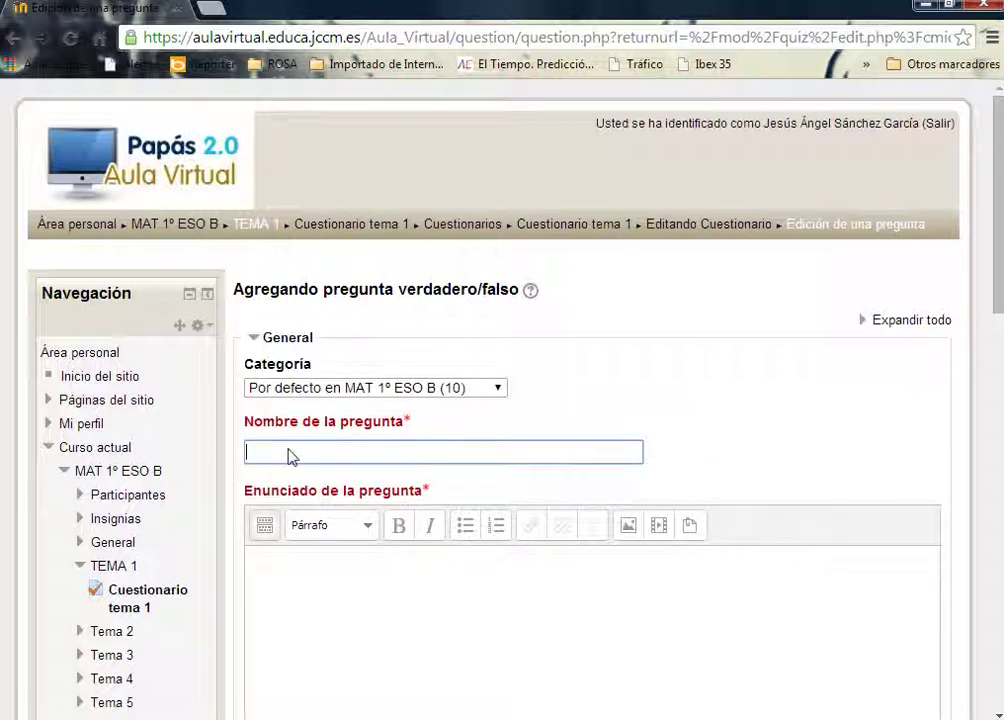
scroll(290, 440, down, 1)
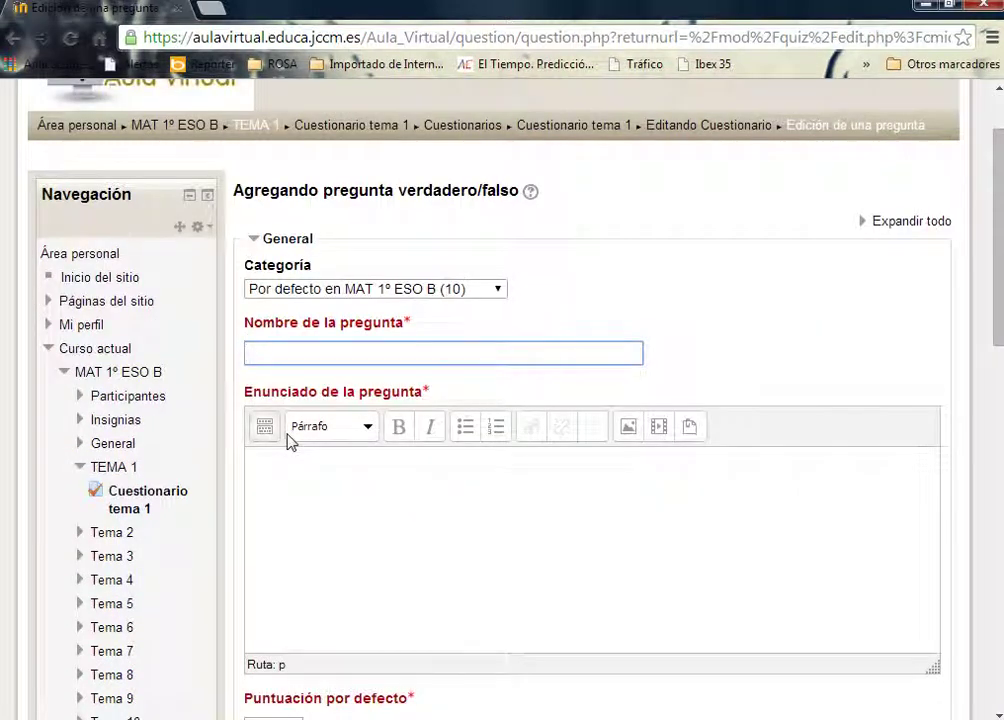
text(Pregun)
text(ta)
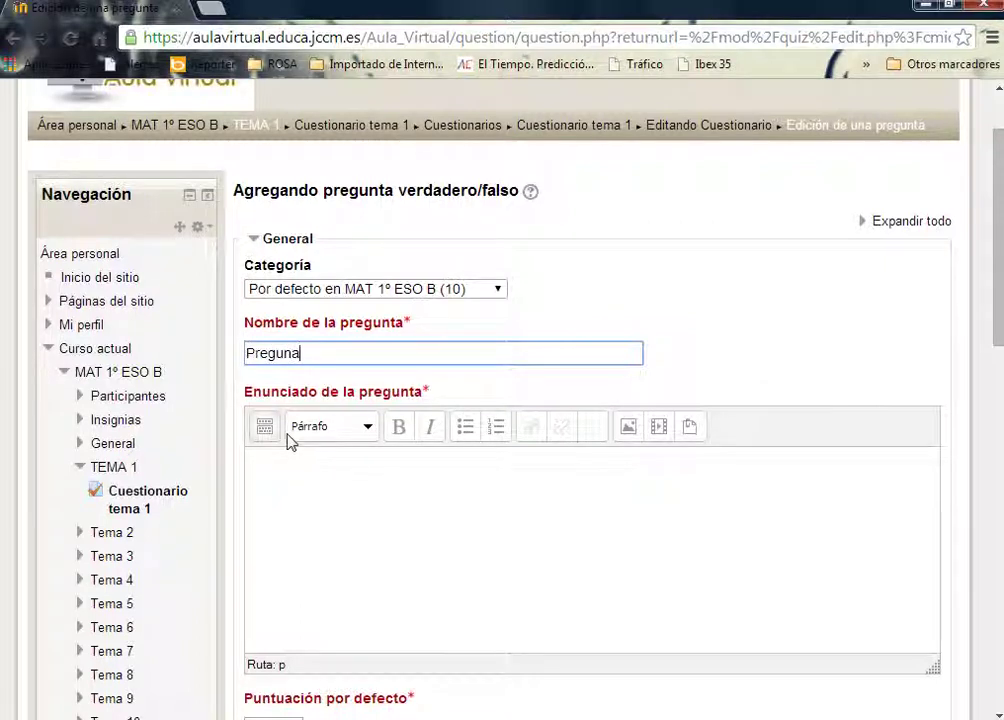
text( 1)
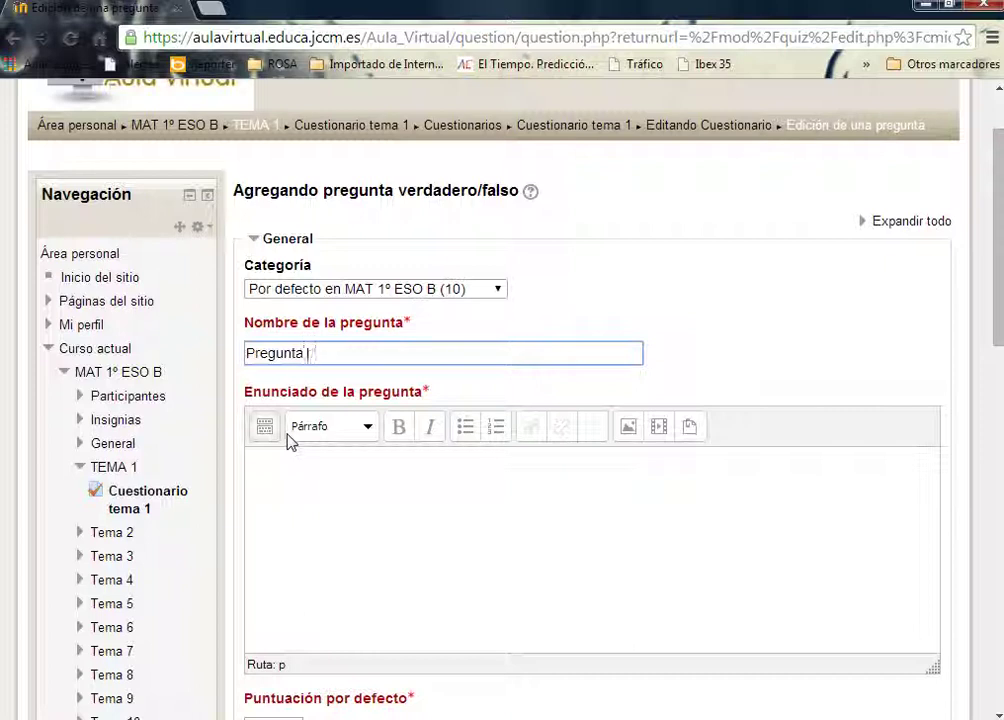
Enter "El Quijote fue escrito por Cervantes" as the statement of the true/false question
click(280, 487)
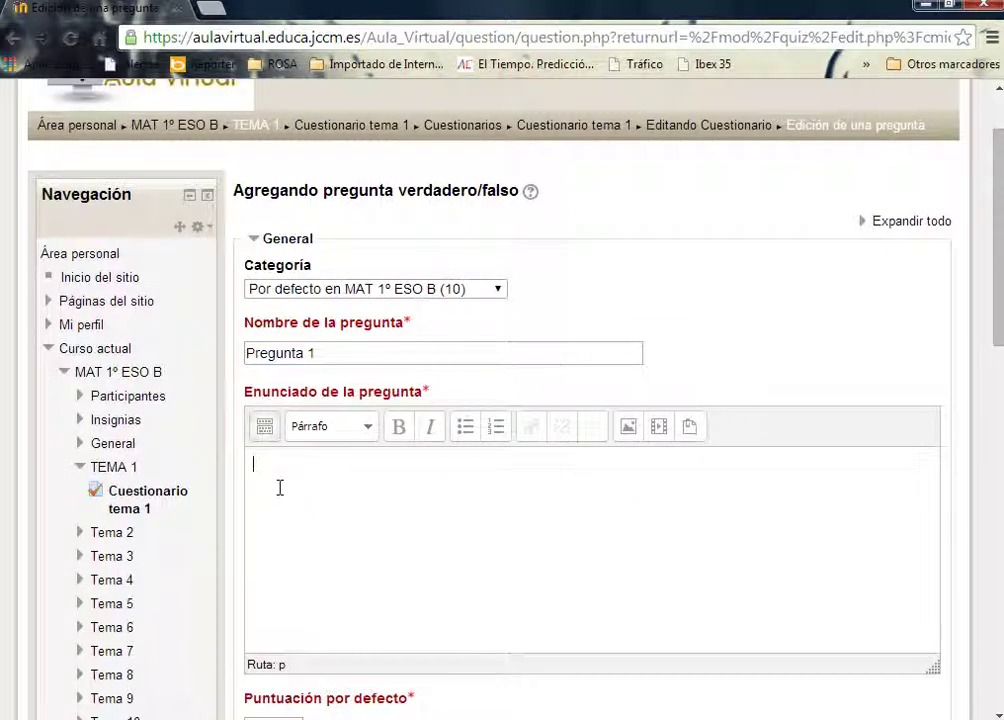
text(El Quij)
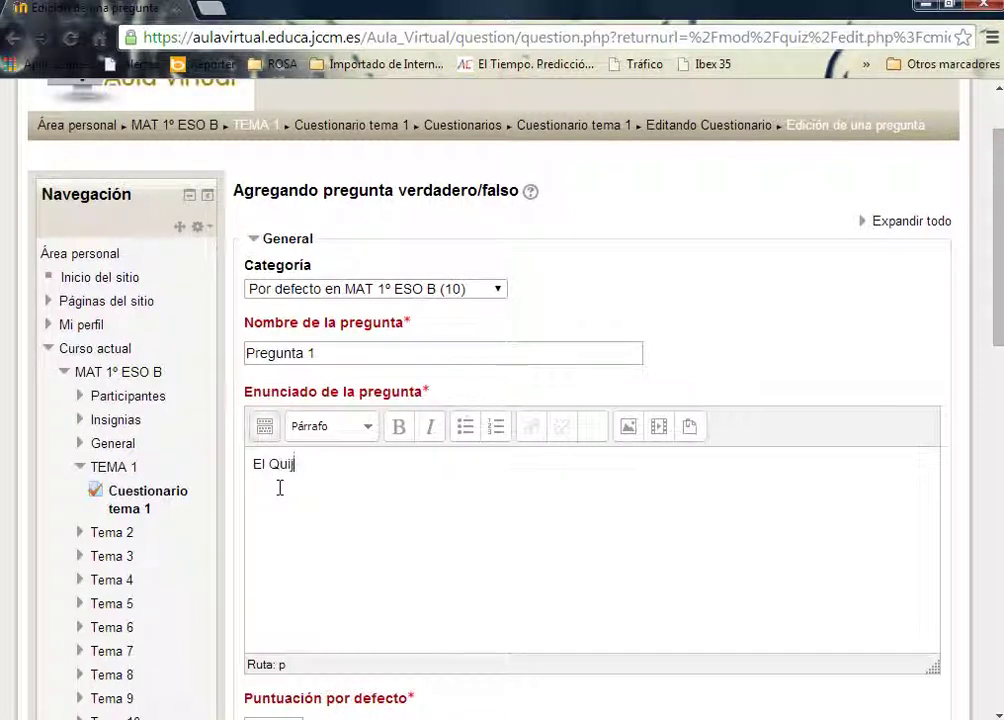
text(ote fue escrito por Cerv)
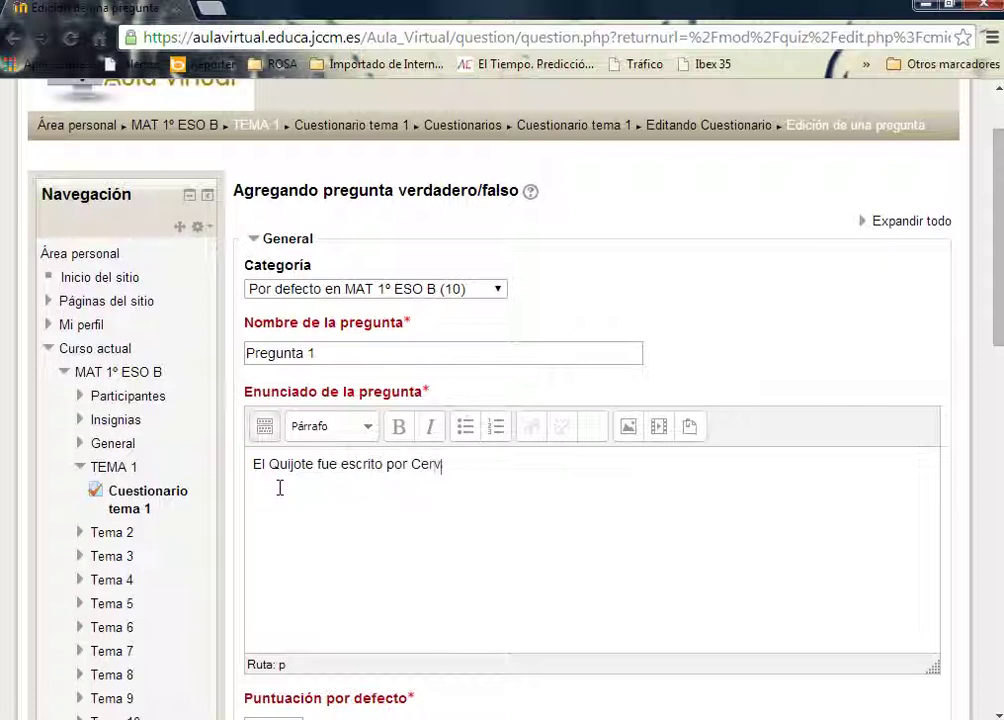
text(anies)
Set the true/false question's correct answer to Verdadero and save the question to the quiz
scroll(310, 475, down, 1)
scroll(310, 472, down, 1)
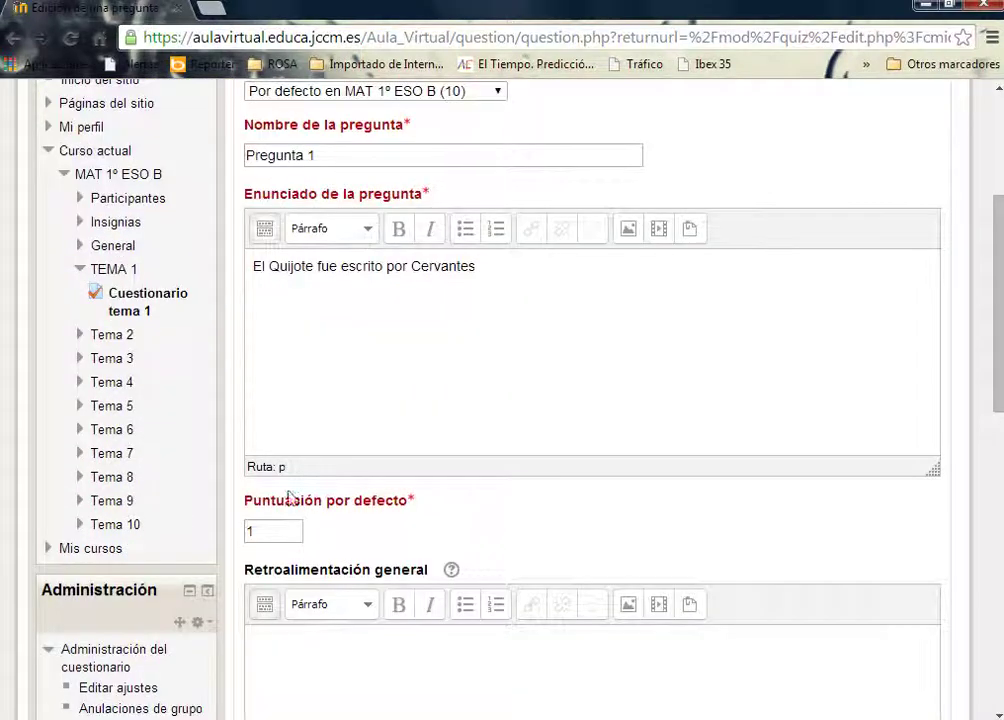
scroll(273, 524, down, 2)
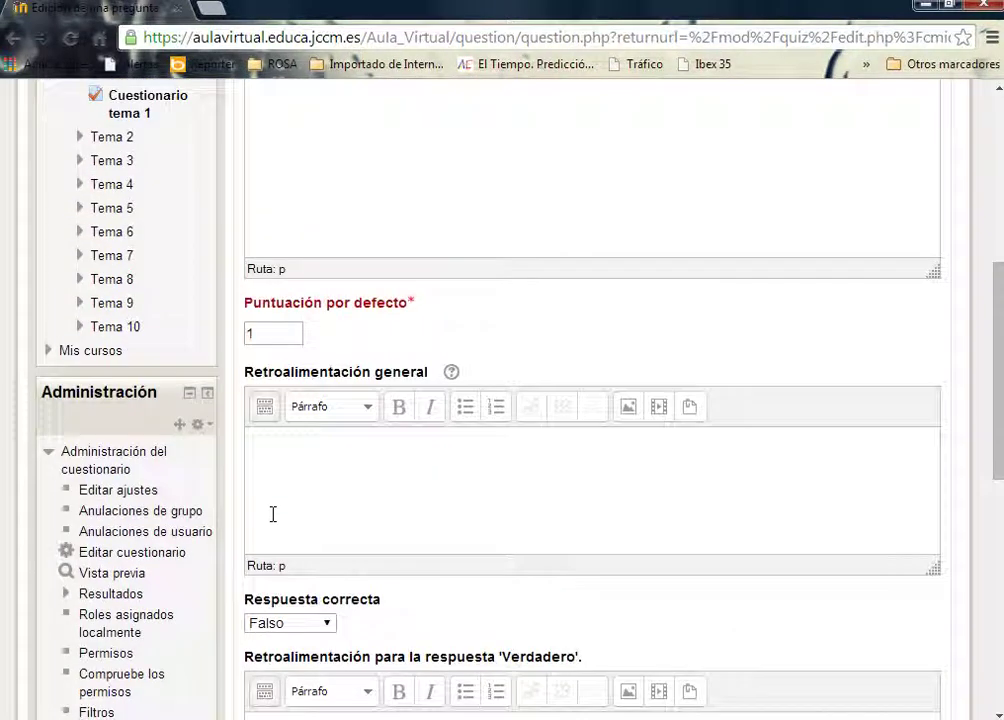
scroll(272, 514, down, 1)
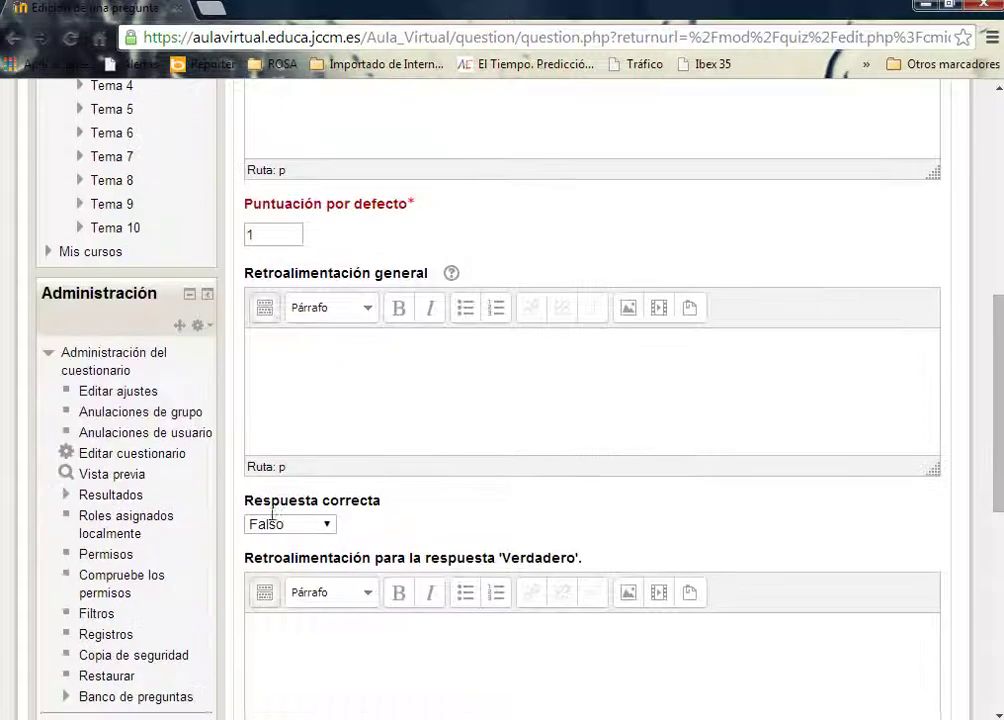
click(326, 526)
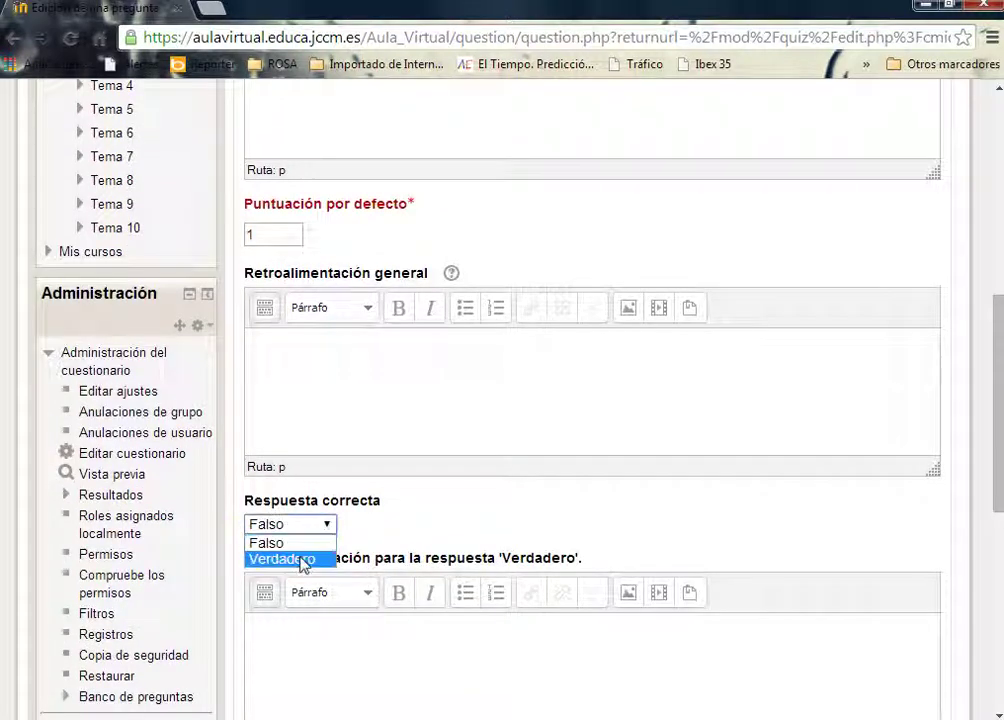
click(302, 560)
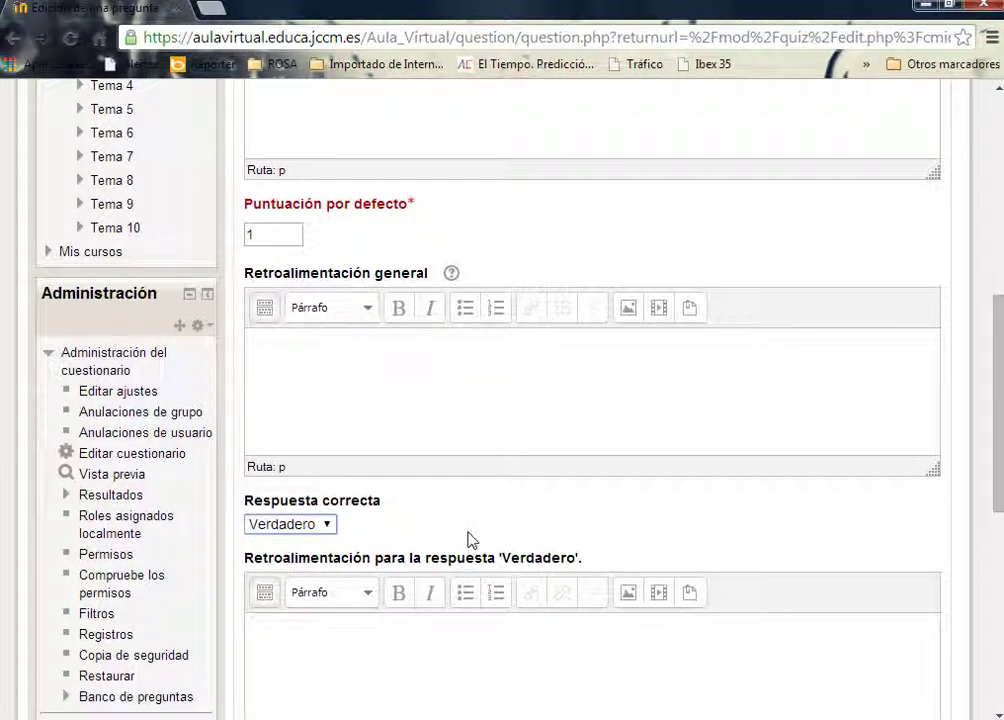
scroll(468, 540, down, 2)
scroll(464, 531, down, 2)
scroll(452, 530, down, 2)
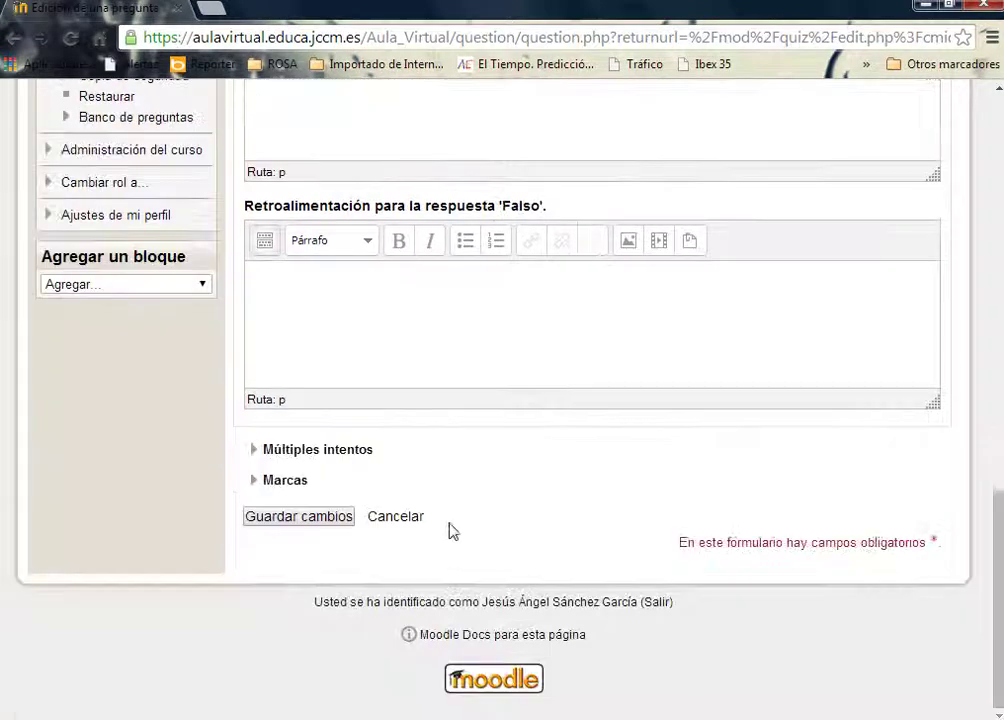
click(316, 526)
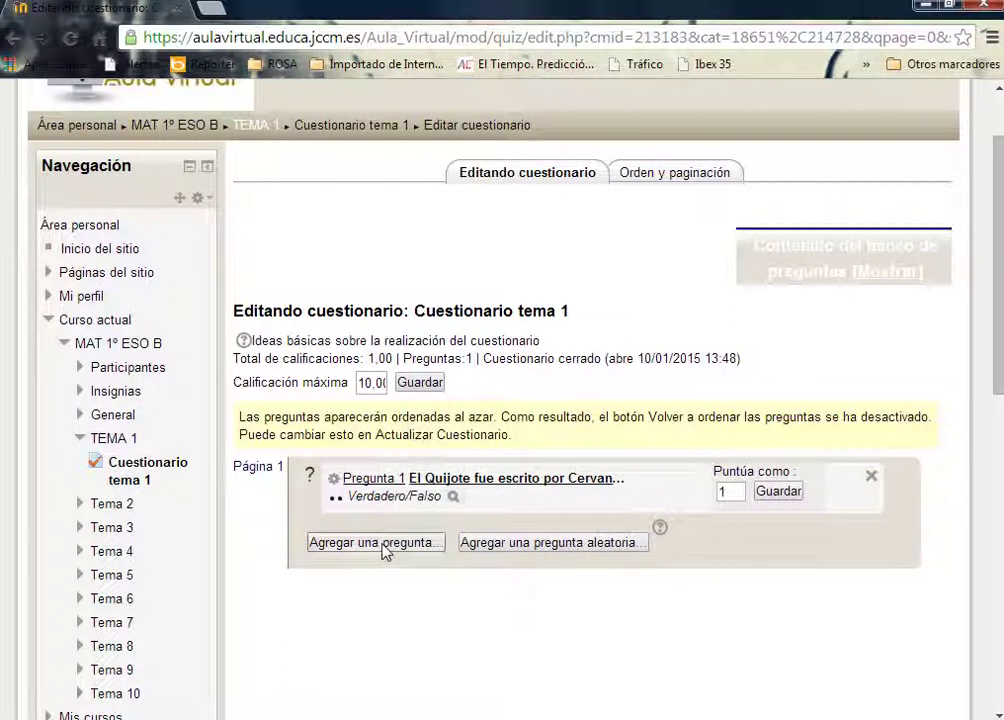
Add a second question of type Opción múltiple to page 1 of the quiz
click(380, 545)
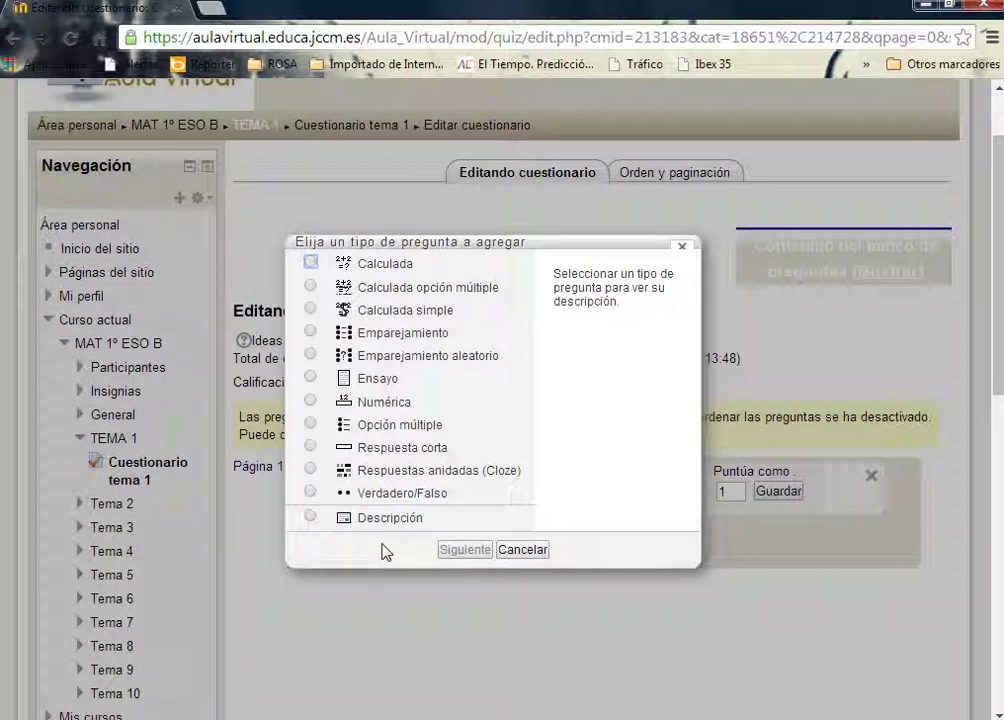
click(311, 425)
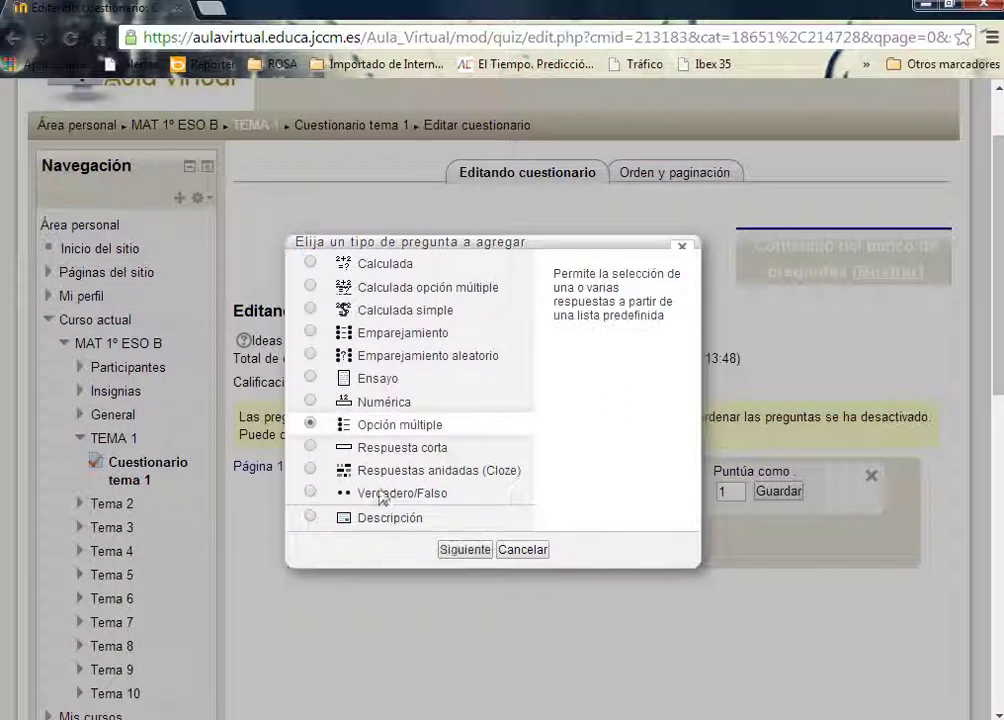
click(455, 550)
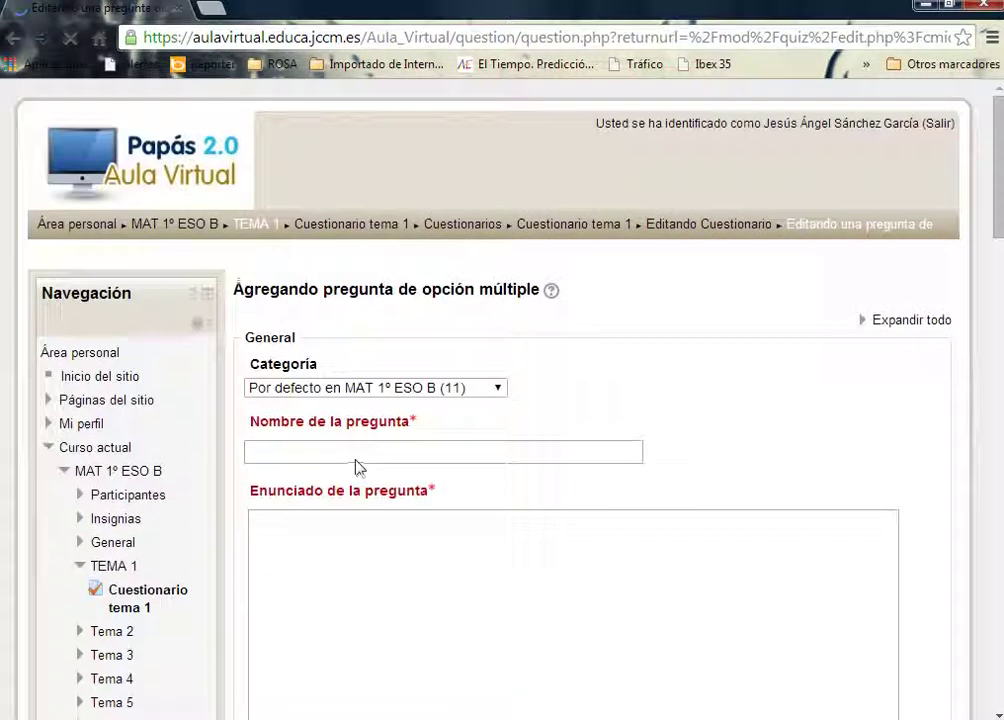
Name the multiple-choice question "Pregunta 2" and enter the statement "La capital de Francia es"
click(354, 456)
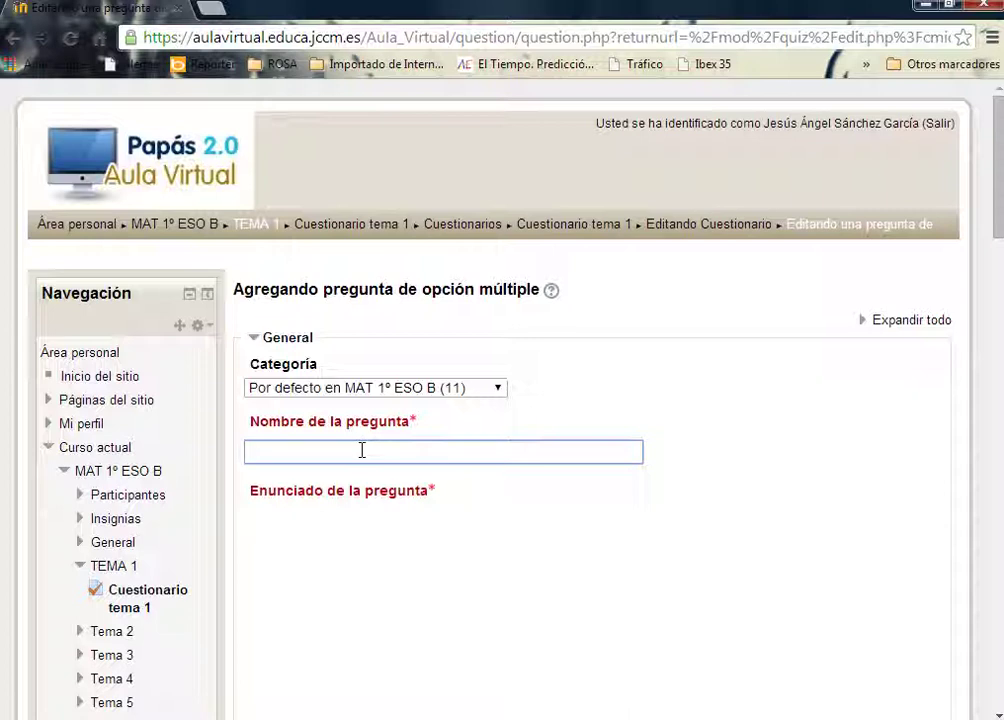
scroll(364, 470, down, 1)
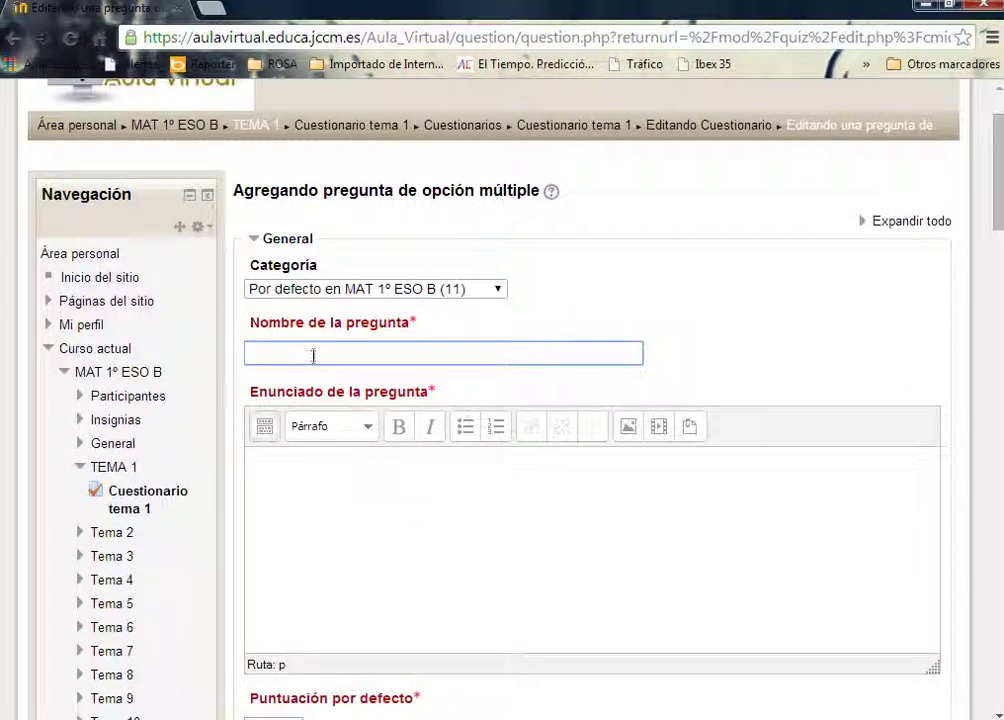
text(Pregunta 2)
click(328, 470)
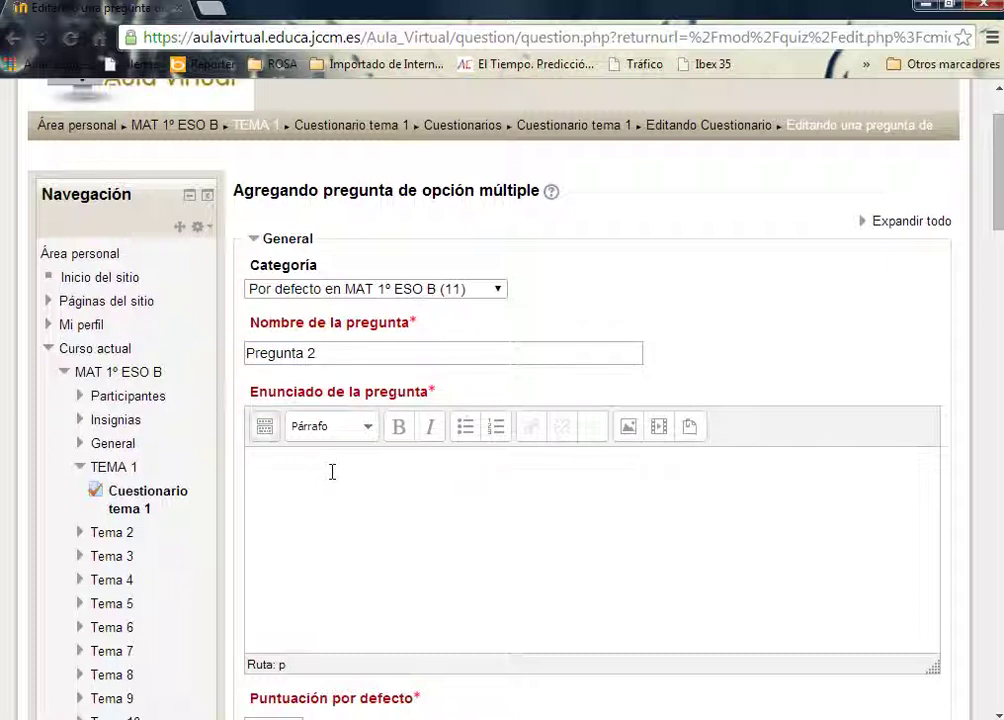
text(La capital de Francia es)
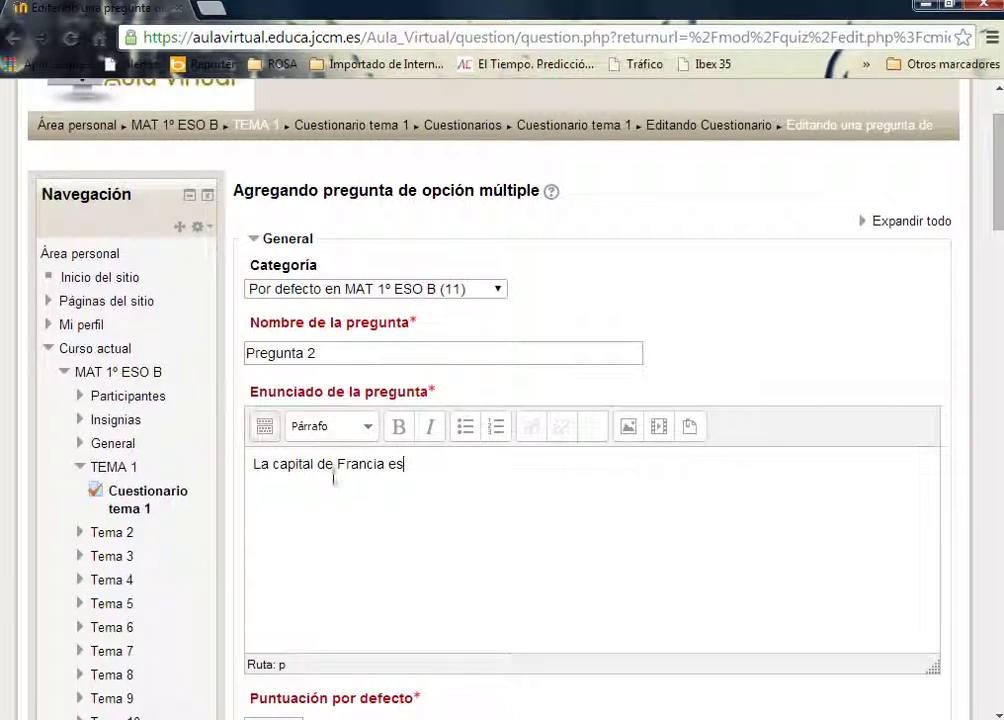
Examine the multiple-choice question's default score, single-answer and shuffle settings, and the available choice numbering styles
scroll(332, 474, down, 3)
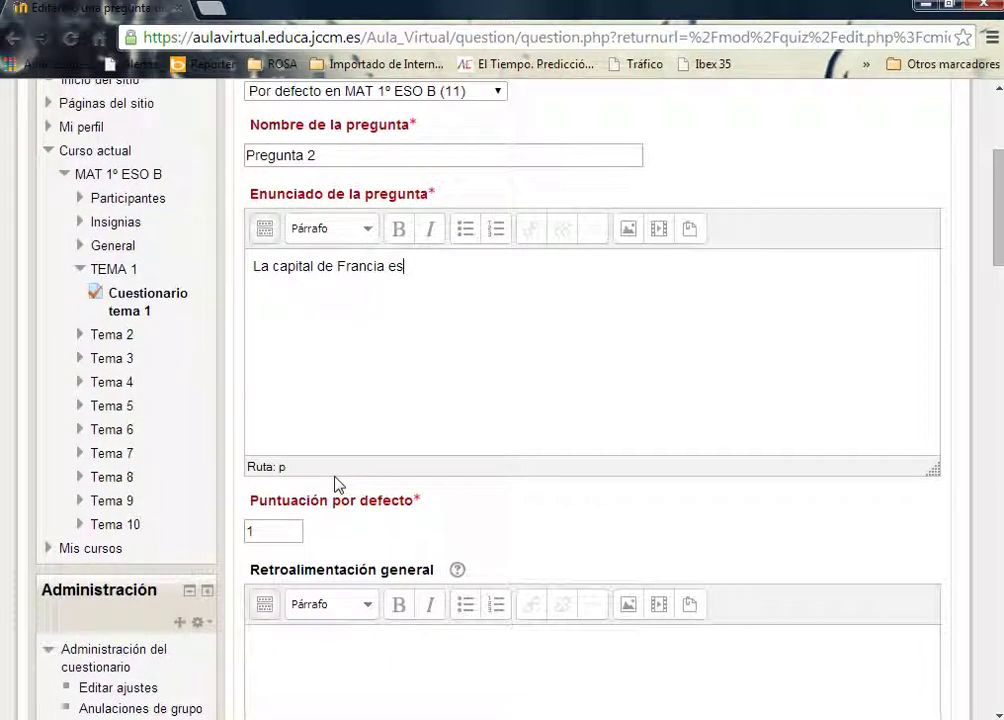
scroll(336, 482, up, 1)
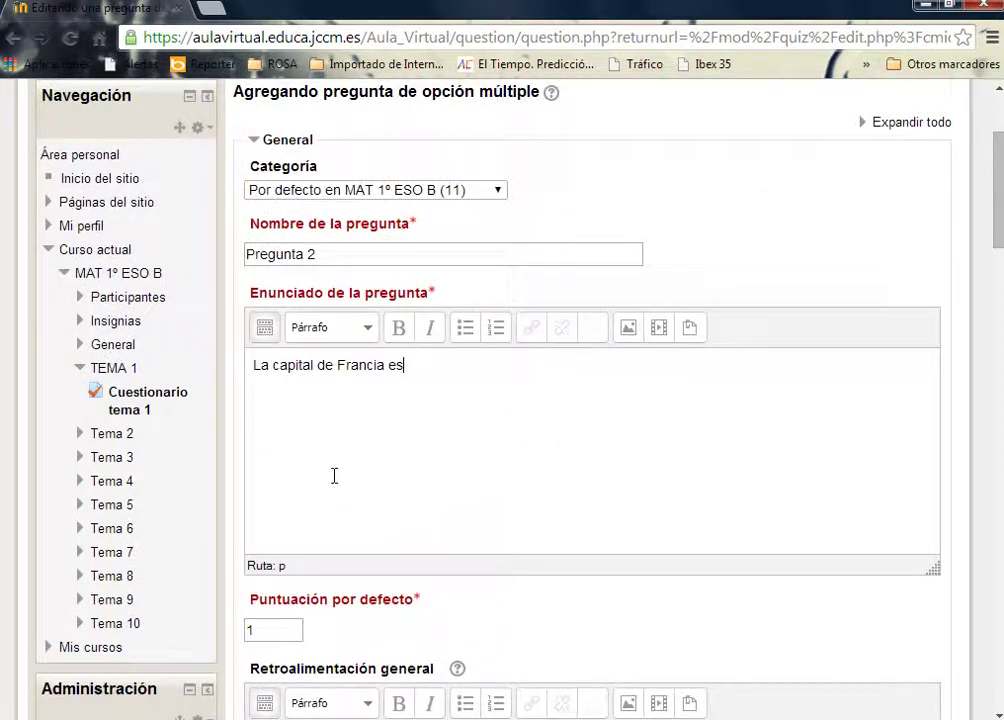
scroll(334, 476, down, 2)
scroll(335, 476, down, 2)
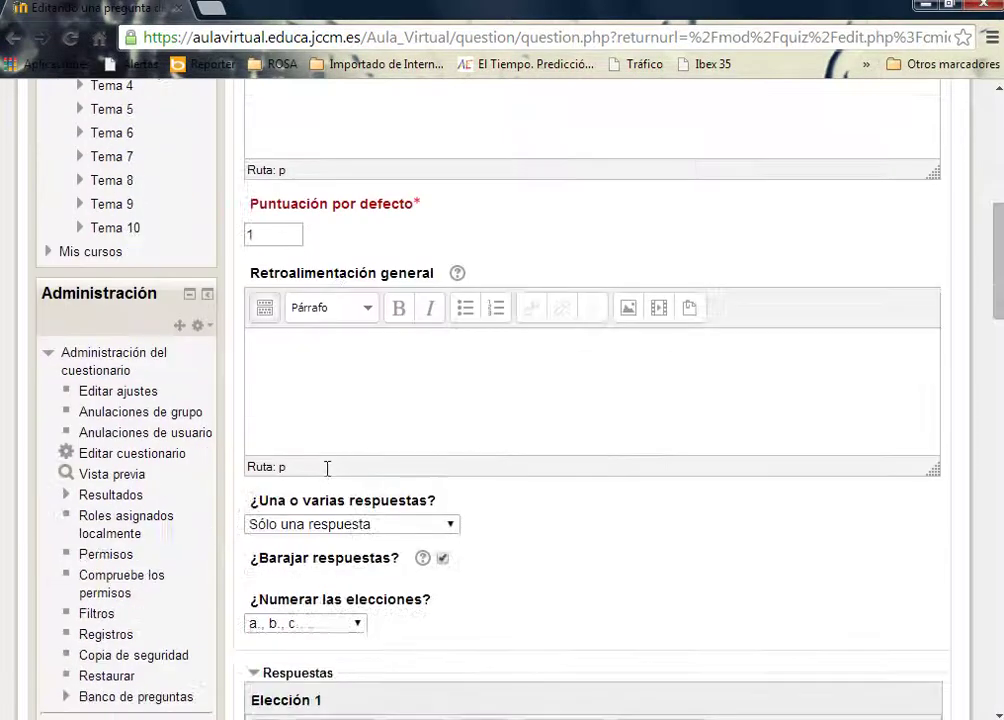
scroll(334, 471, down, 1)
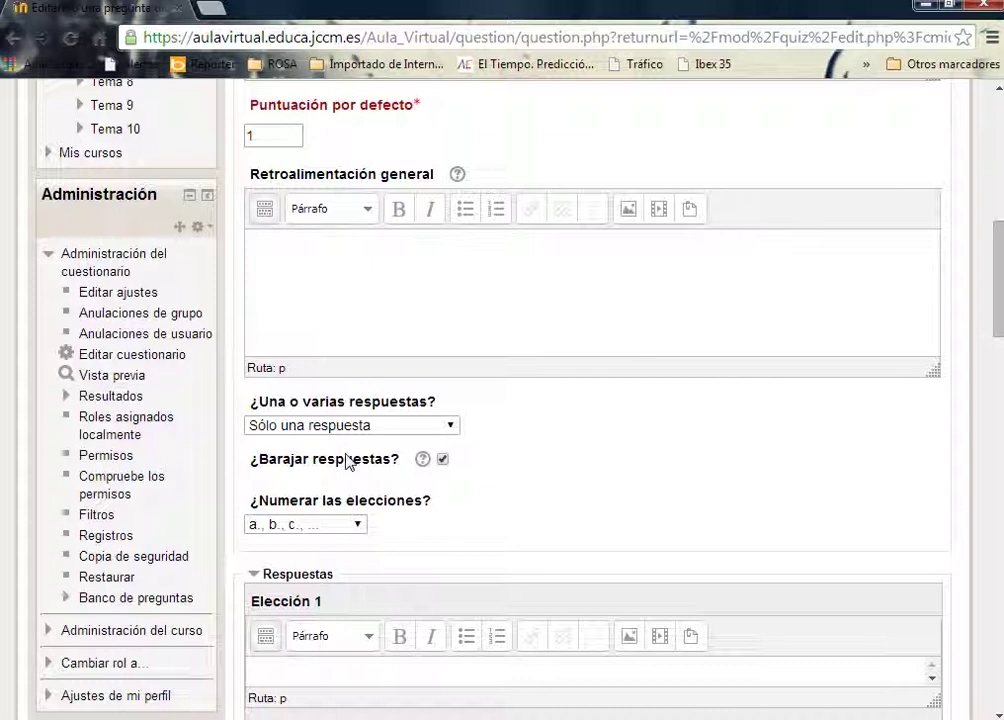
scroll(360, 425, down, 1)
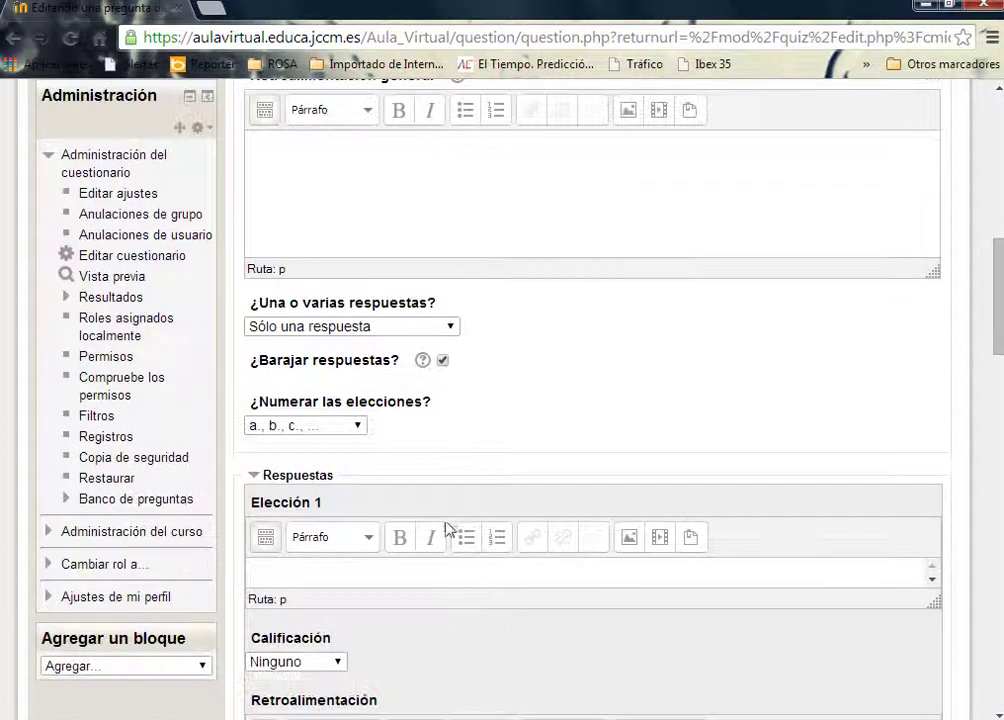
click(361, 430)
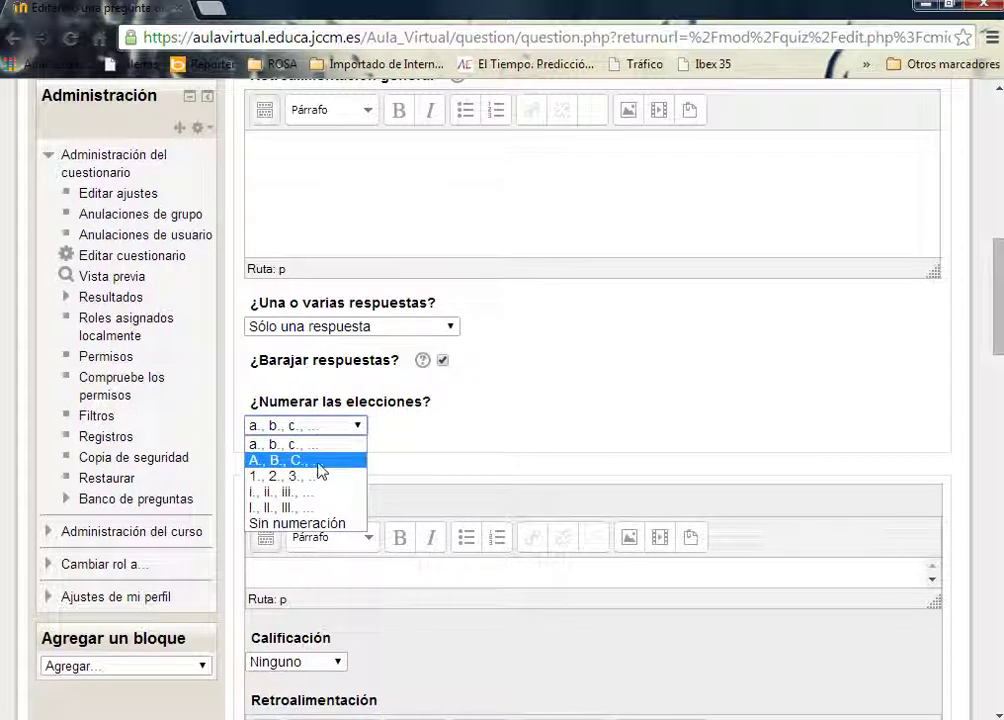
click(437, 453)
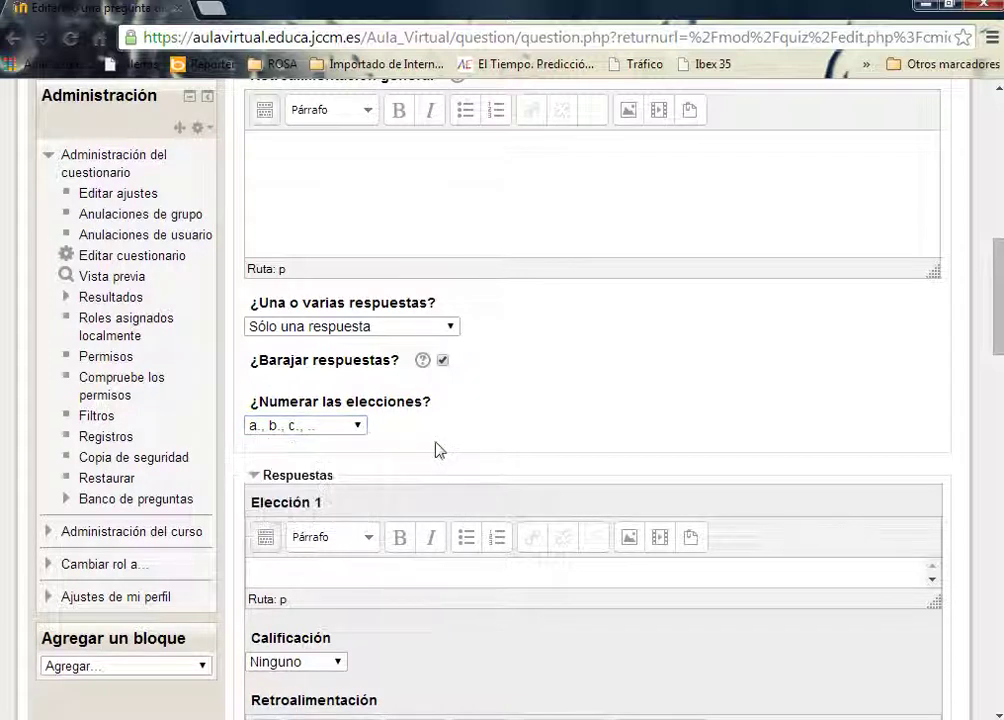
Enter "Madrid" as Elección 1 and "Roma" as Elección 2 of the multiple-choice question
scroll(435, 448, down, 1)
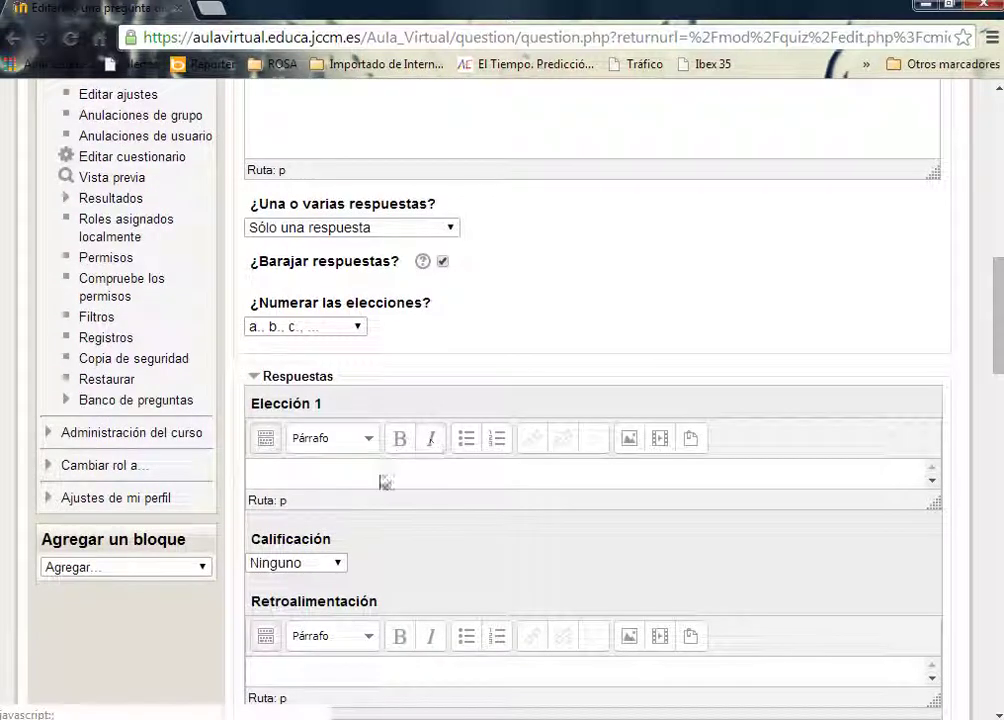
click(316, 473)
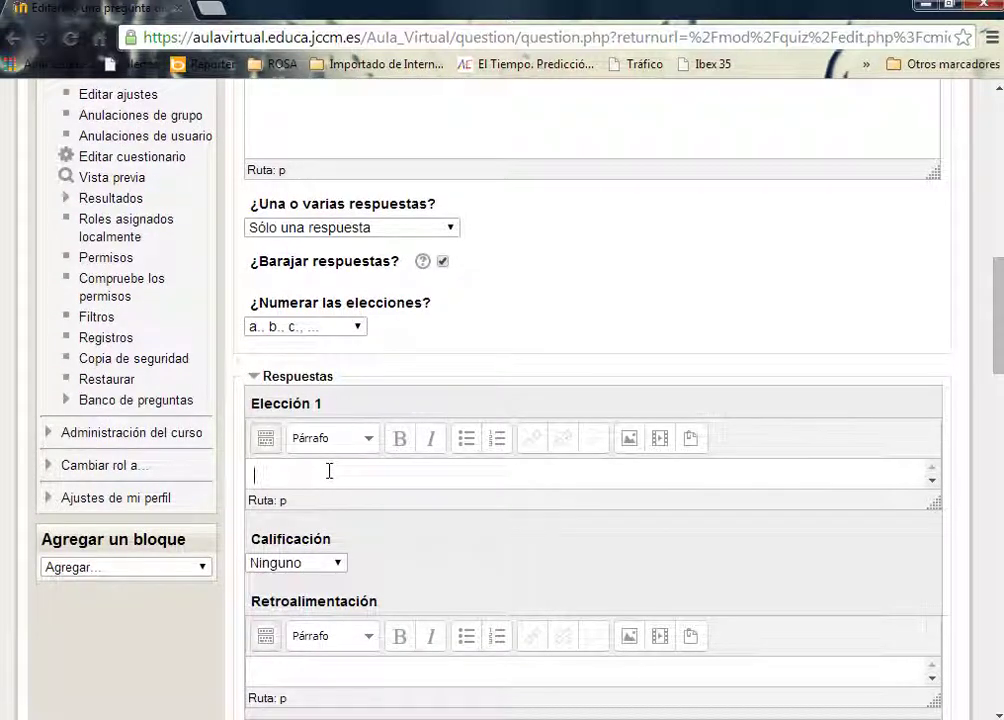
text(Madrid)
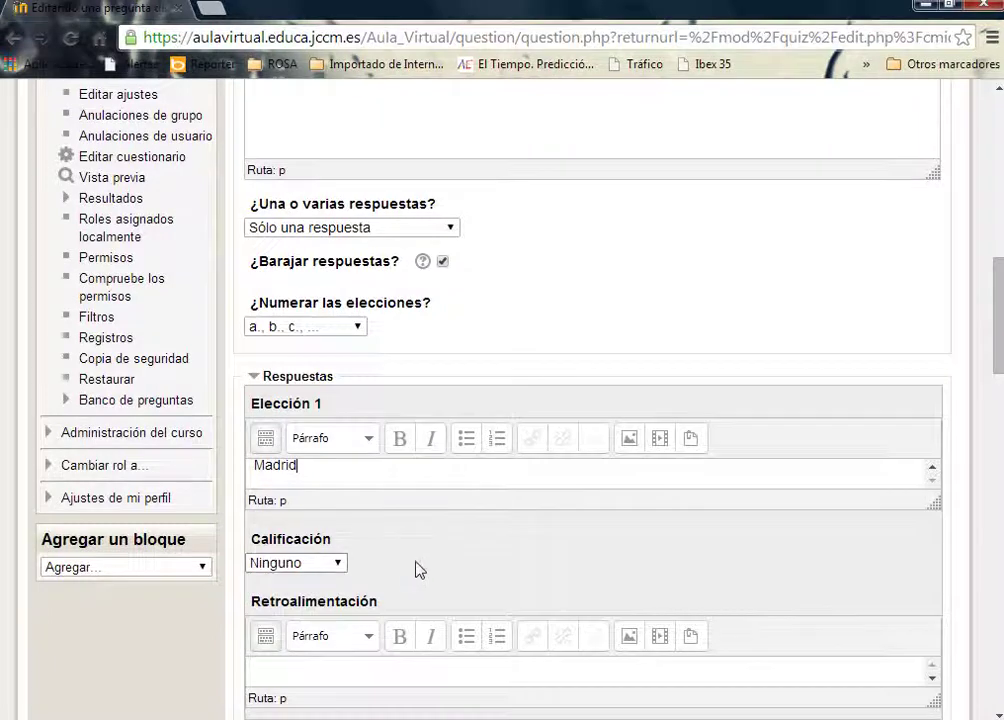
scroll(412, 567, down, 1)
scroll(412, 567, down, 1)
click(305, 640)
text(Roma)
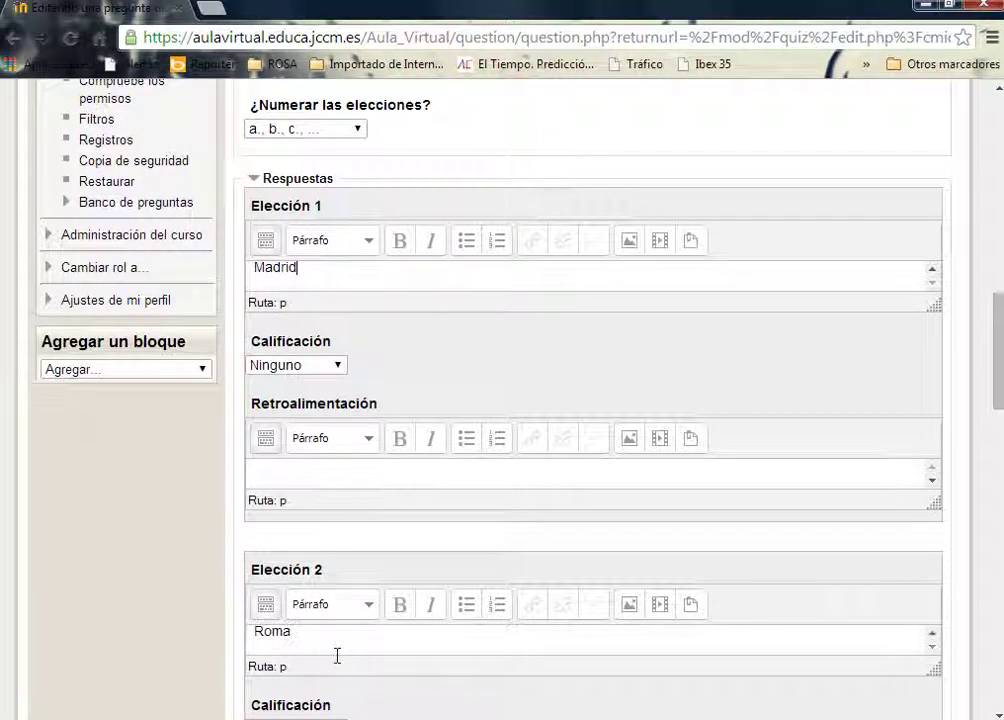
Enter "Londres" as Elección 3 after checking the answers and settings already filled in
scroll(336, 654, down, 2)
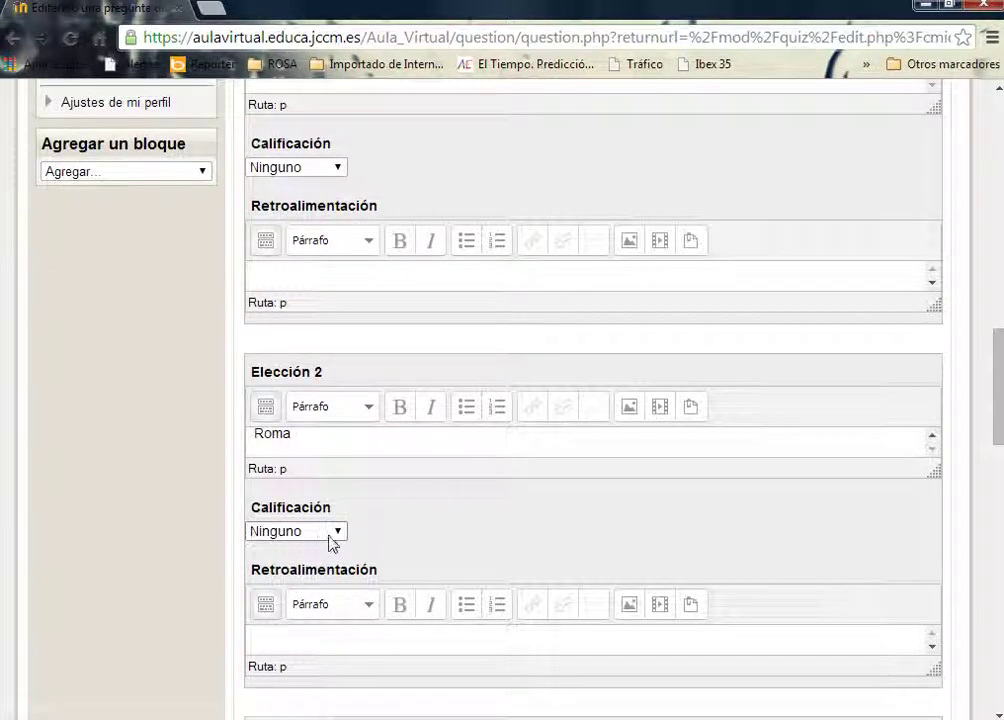
scroll(337, 556, down, 2)
click(304, 606)
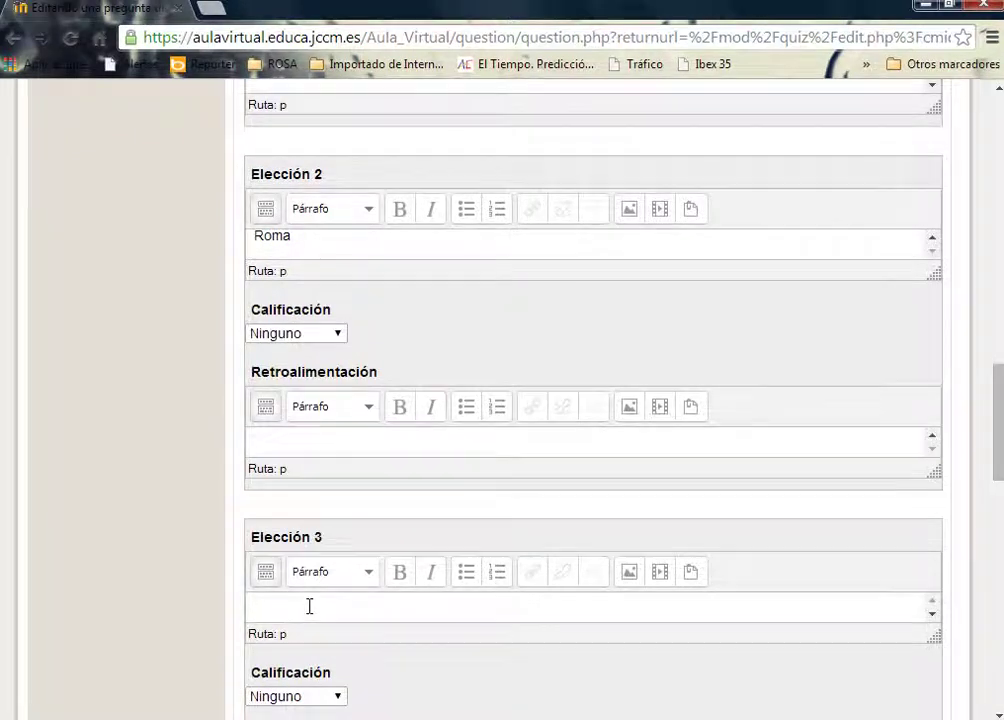
scroll(309, 606, up, 3)
scroll(314, 610, up, 2)
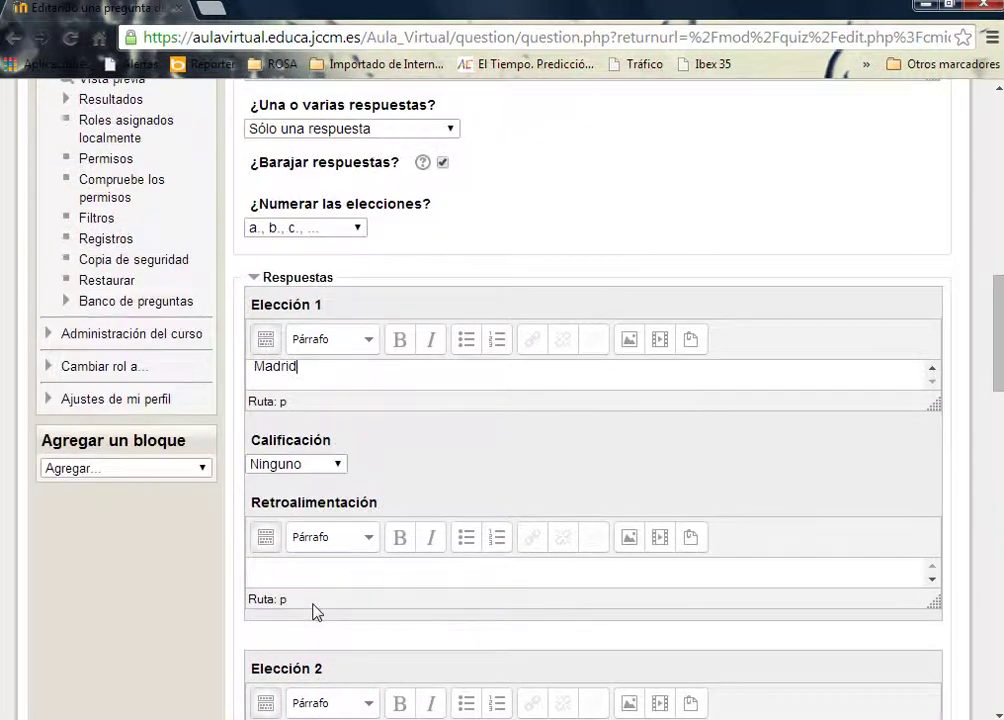
scroll(313, 608, up, 1)
scroll(313, 605, up, 2)
scroll(311, 604, down, 2)
scroll(309, 604, down, 5)
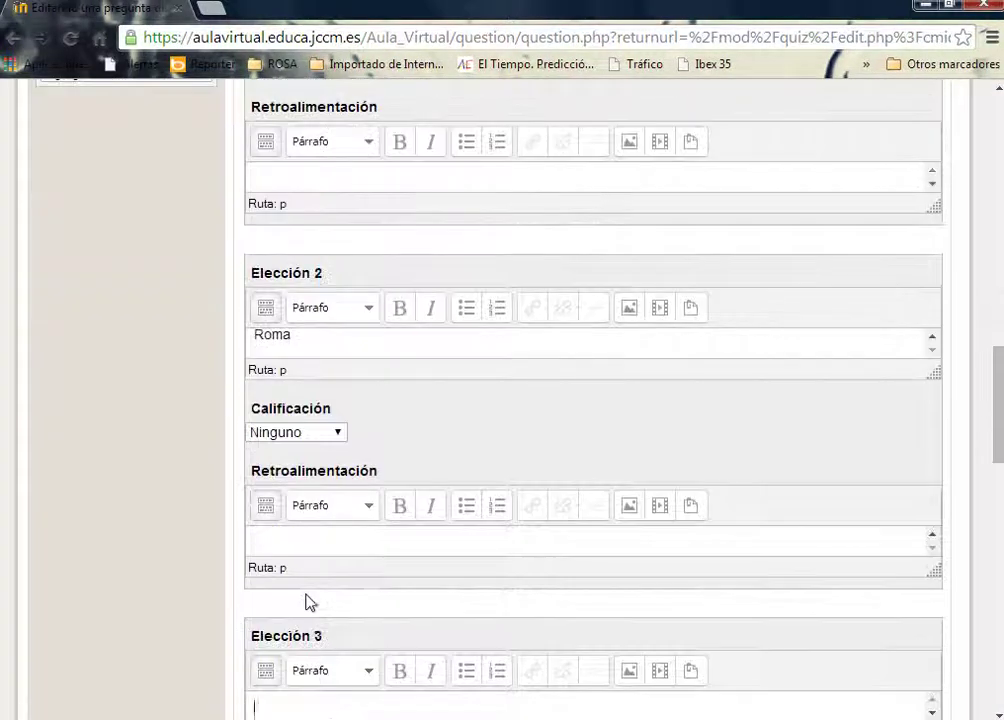
scroll(309, 602, down, 1)
click(281, 611)
text(Londres)
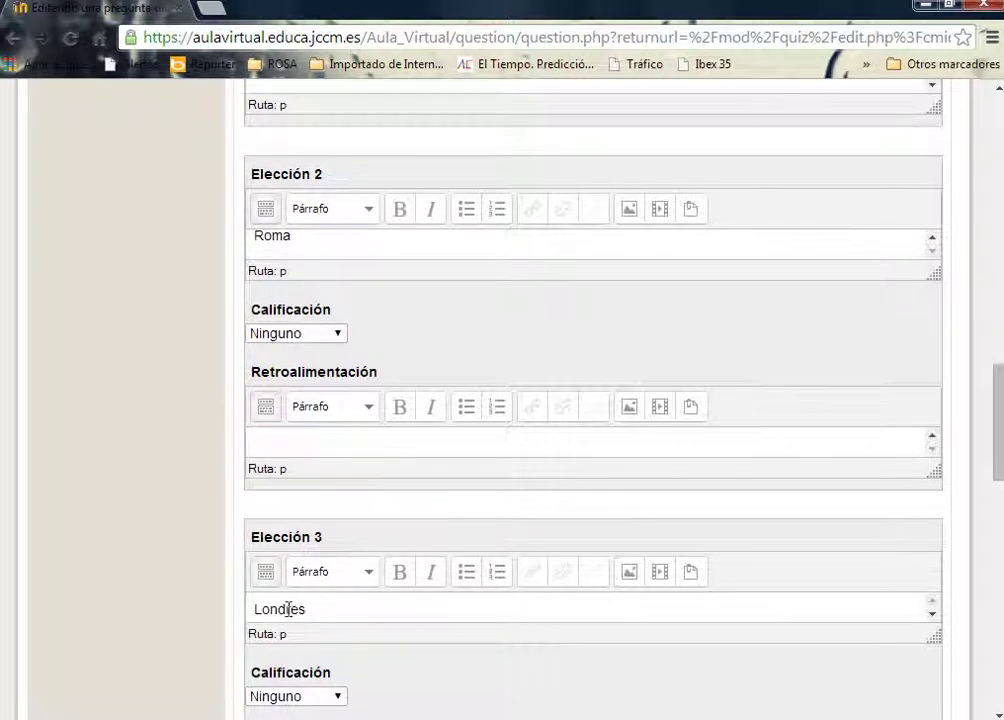
Enter "París" as Elección 4 of the multiple-choice question
scroll(346, 664, down, 1)
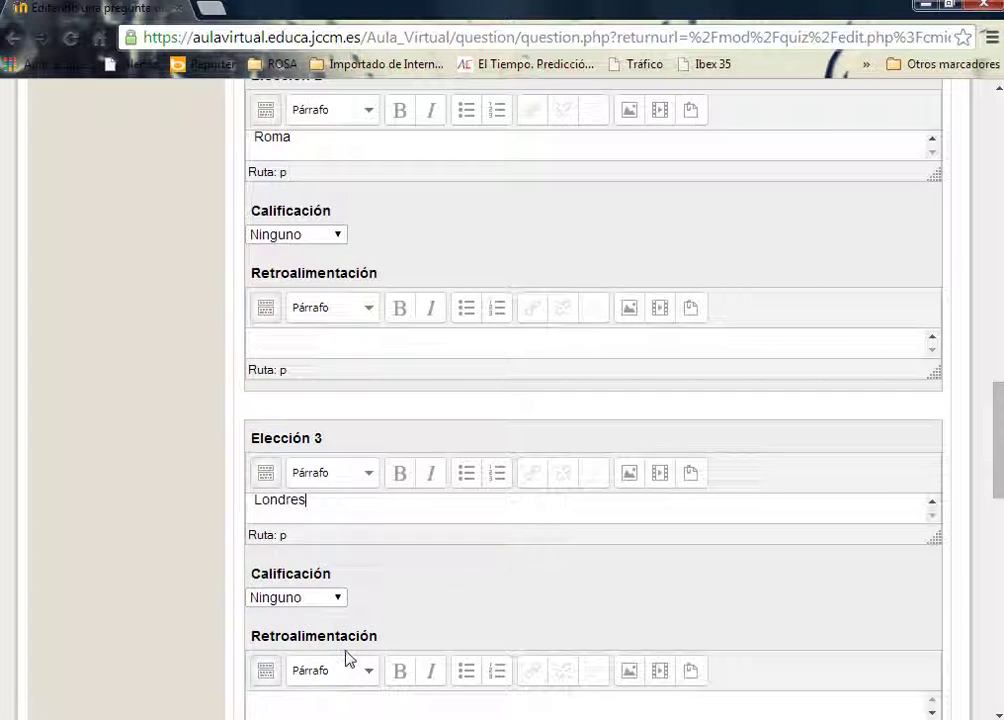
scroll(346, 660, down, 2)
click(321, 670)
text(París)
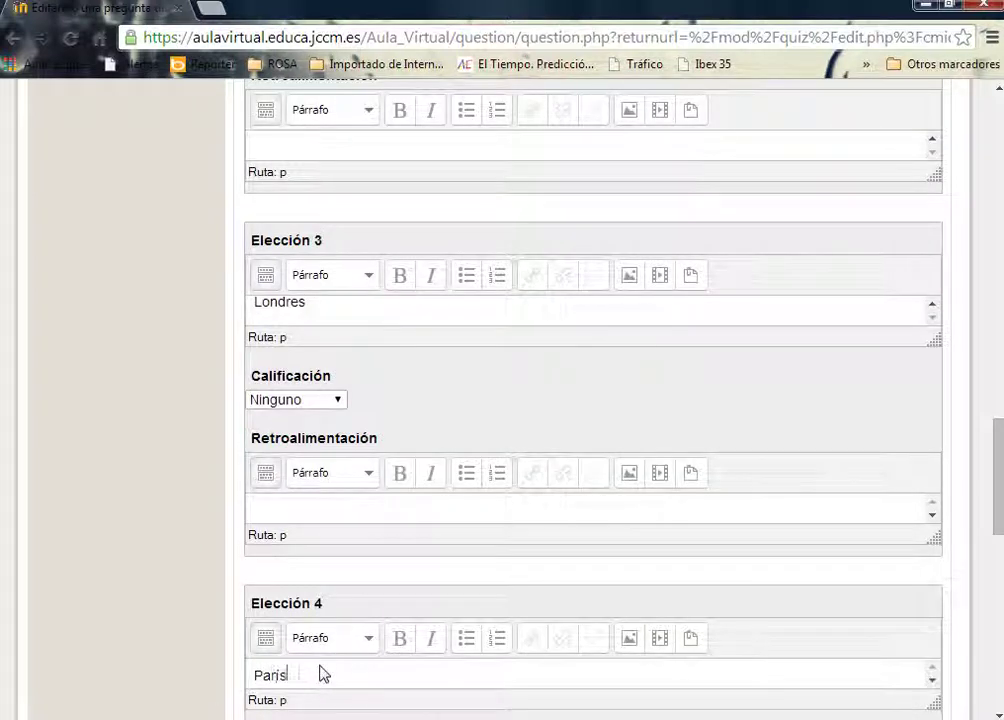
Set the Calificación of Elección 4 to 100% and save the multiple-choice question
scroll(332, 670, down, 2)
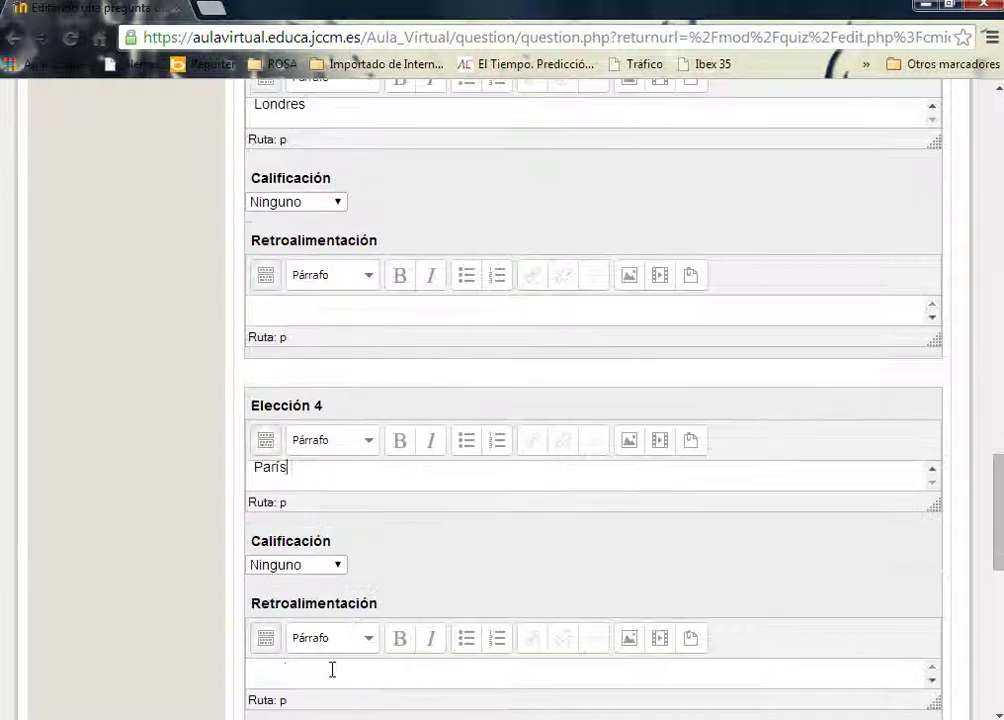
click(340, 567)
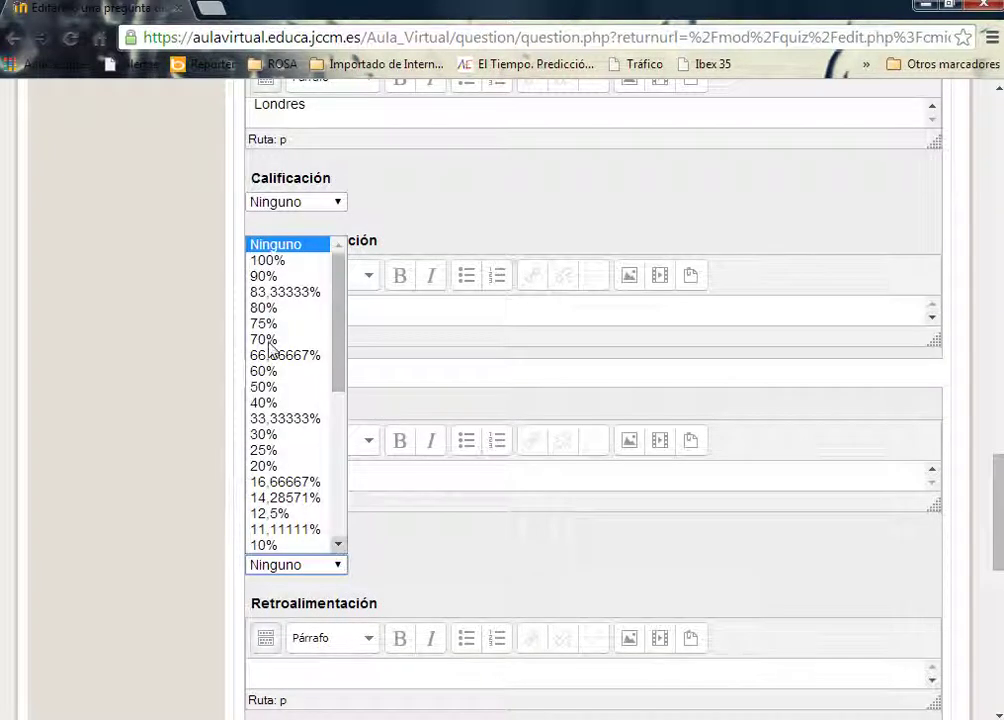
click(318, 262)
scroll(502, 619, down, 6)
click(316, 686)
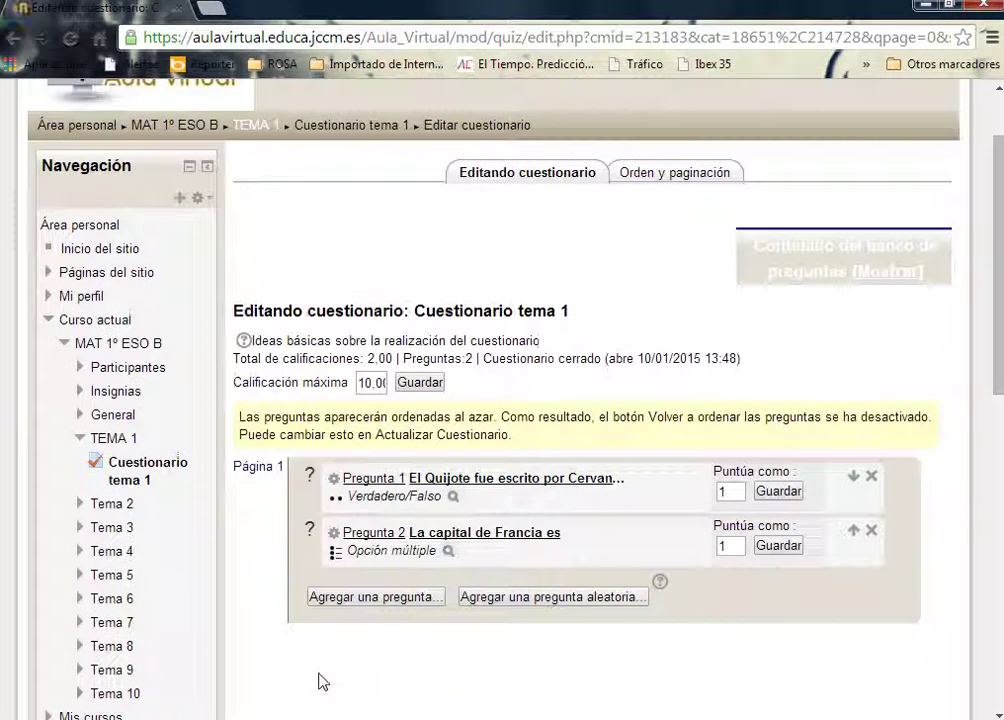
Add a Numérica question to the quiz and name it "Pregunta 3"
click(373, 598)
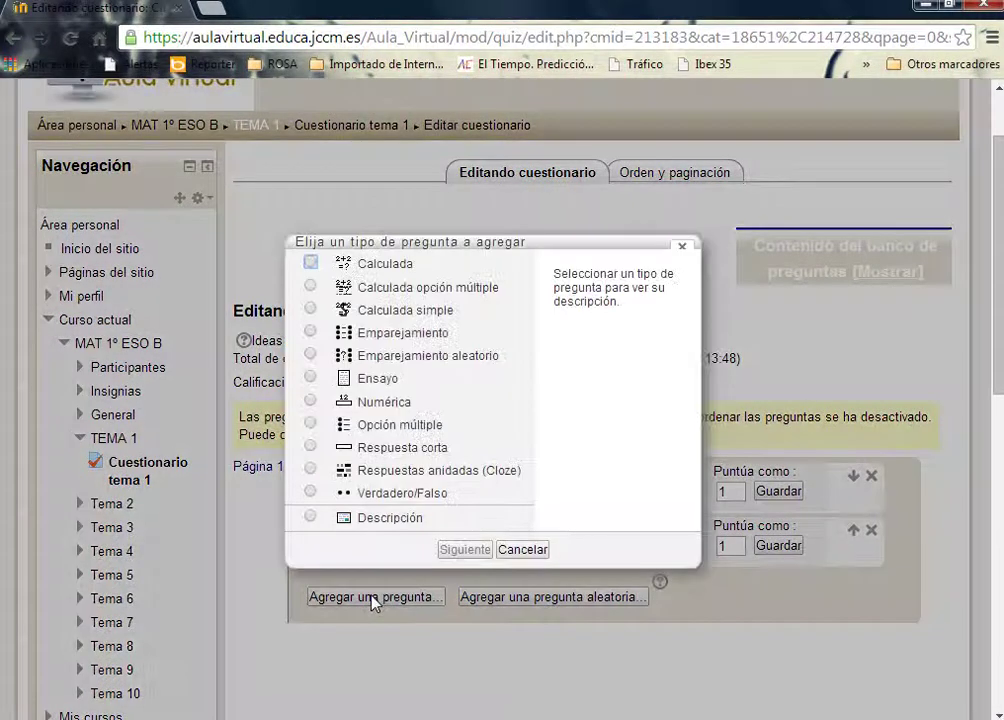
click(310, 401)
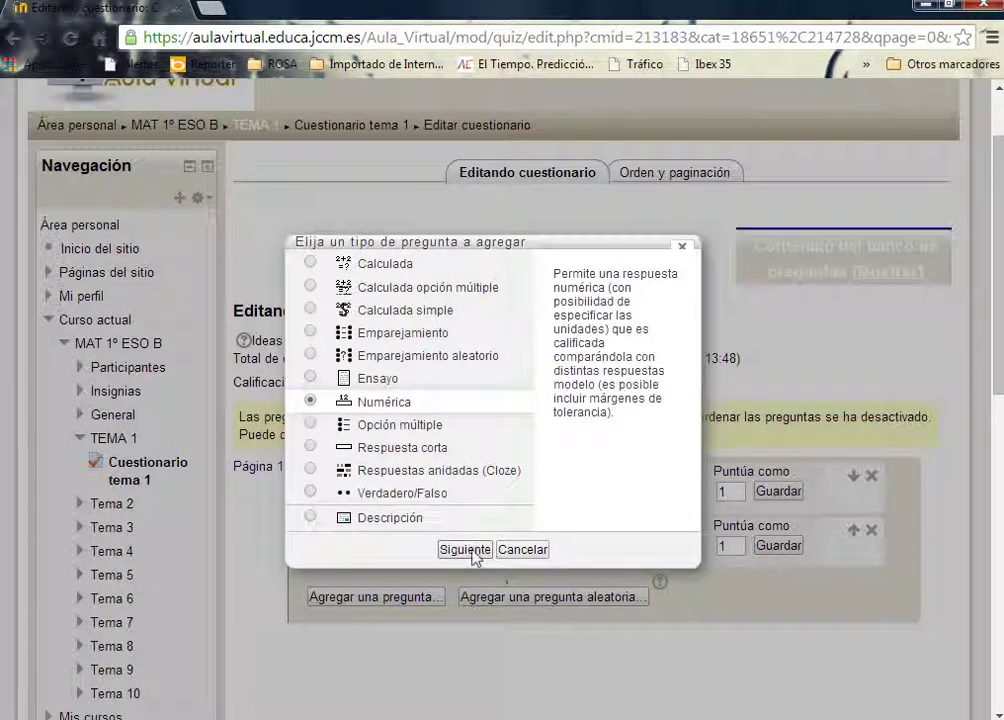
click(465, 550)
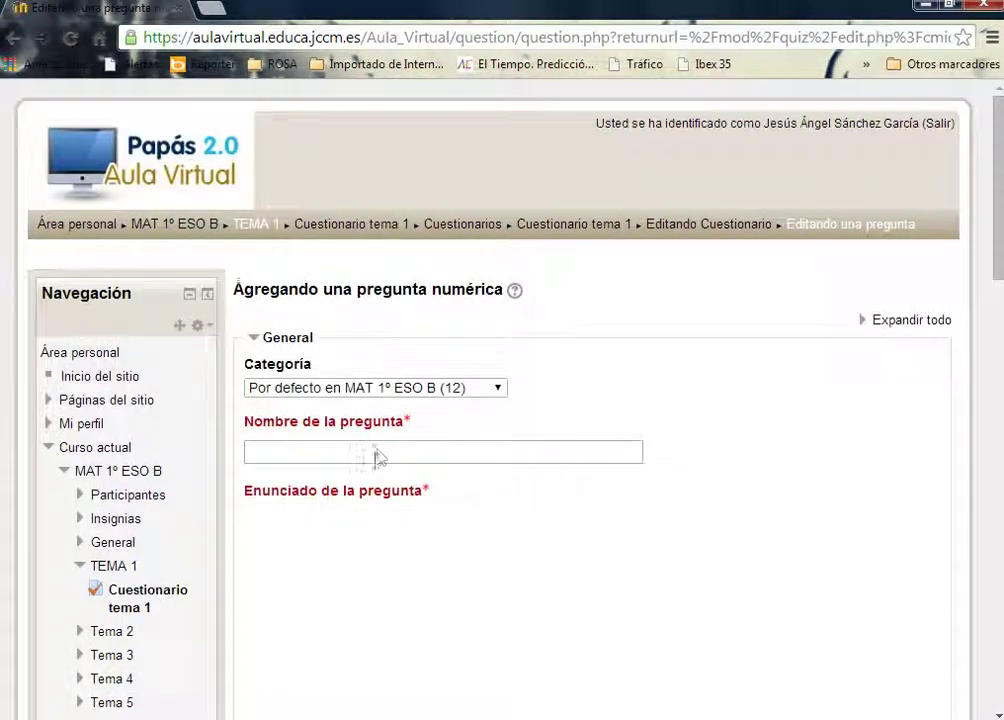
click(393, 451)
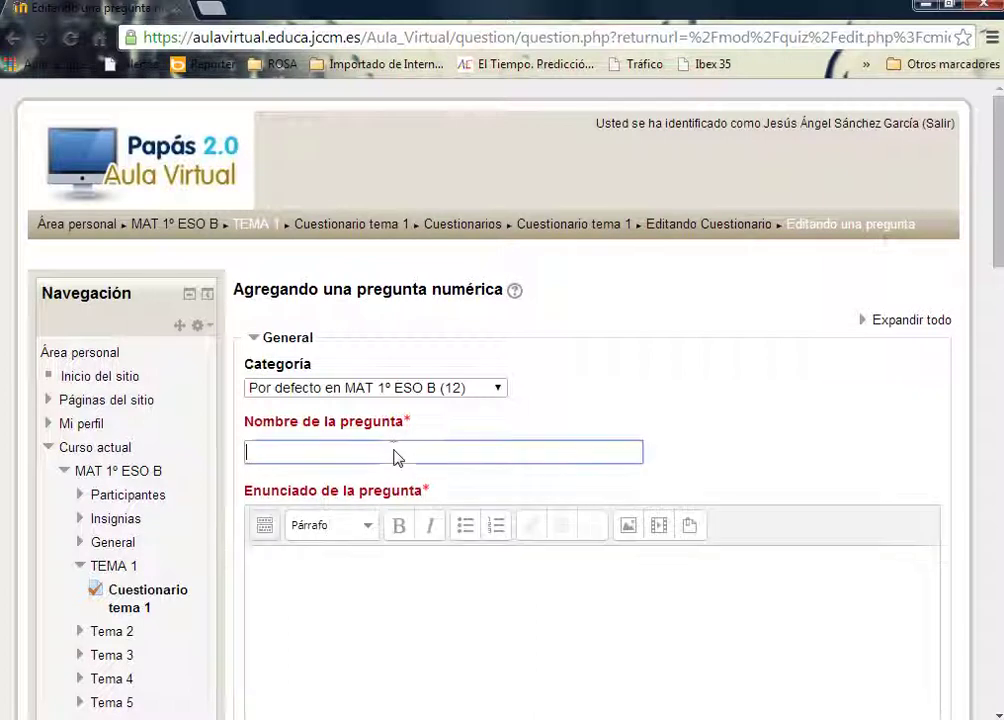
text(Pregunta 3)
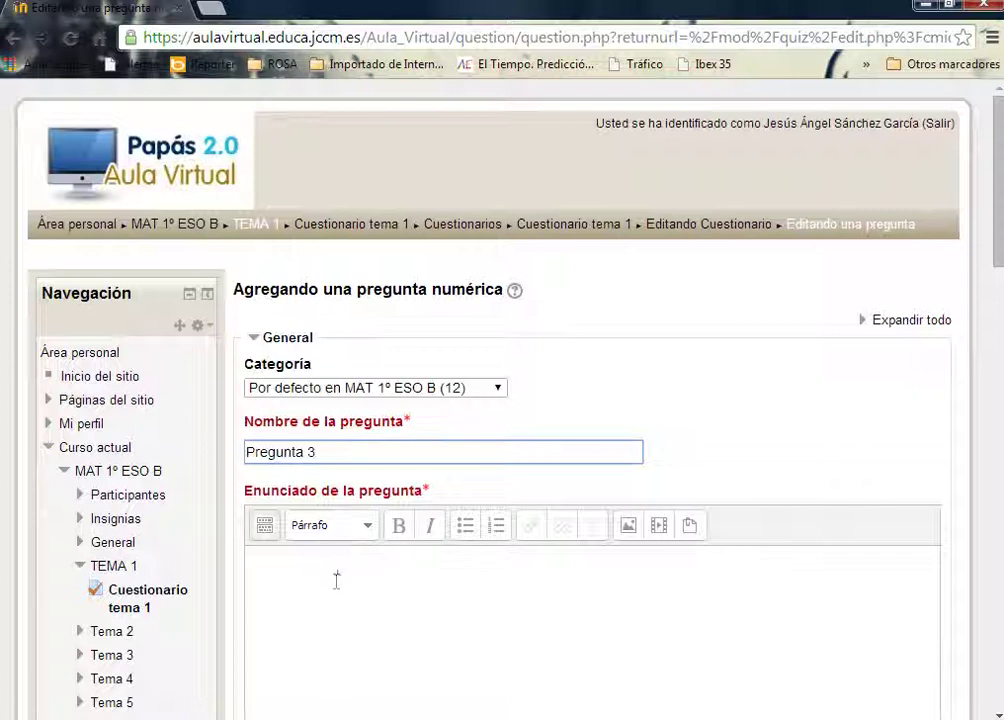
Enter "El resultado de 15 - 4·2 es" as the statement of the numerical question
click(336, 579)
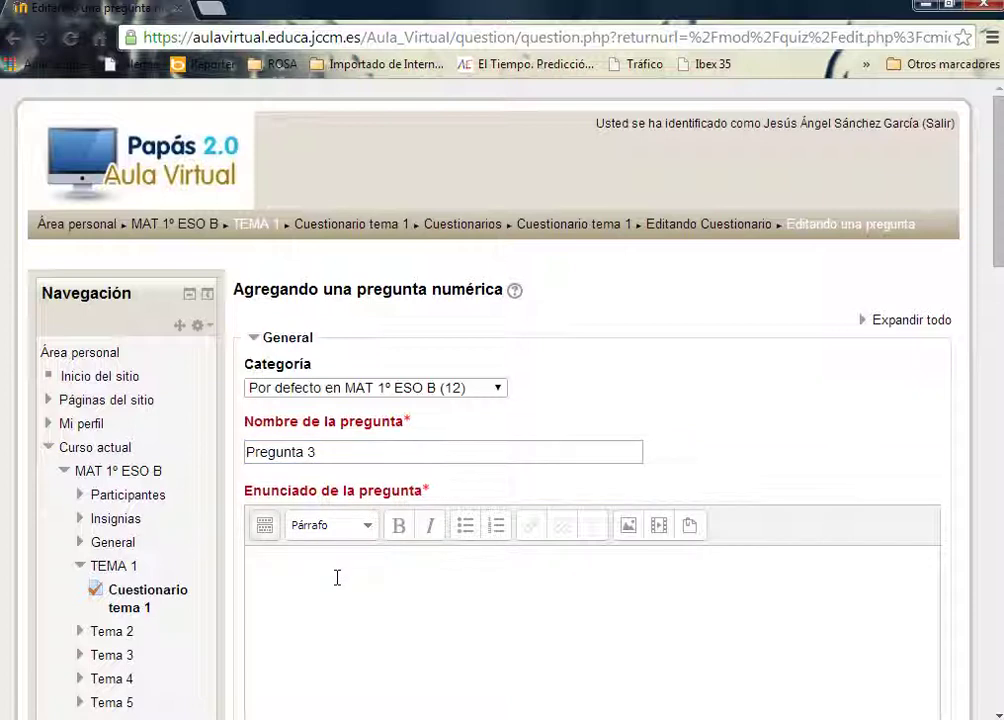
text(El res)
text(ultado de )
text(12)
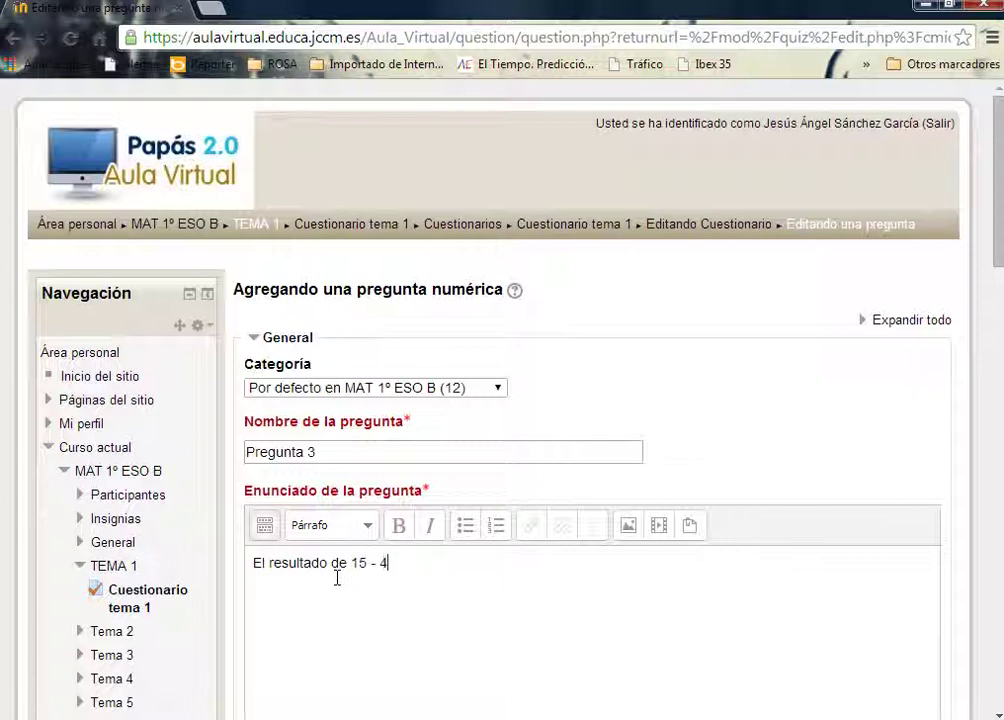
text( - 4·2 es)
Enter 7 as Respuesta 1 of the numerical question and set its Calificación to 100%
scroll(337, 578, down, 2)
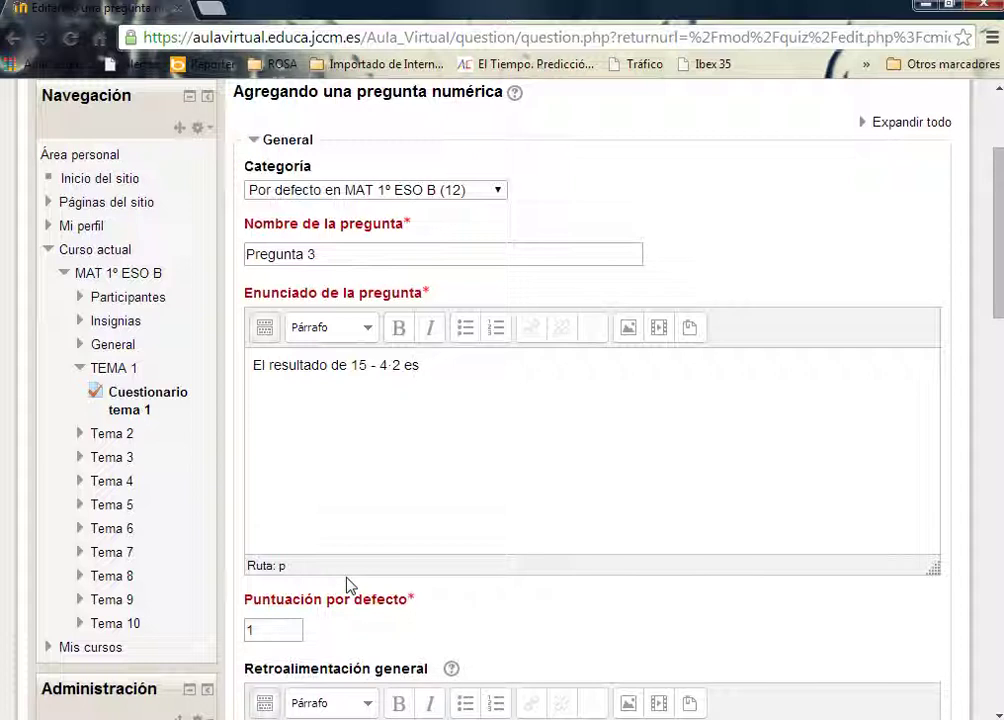
scroll(347, 580, down, 3)
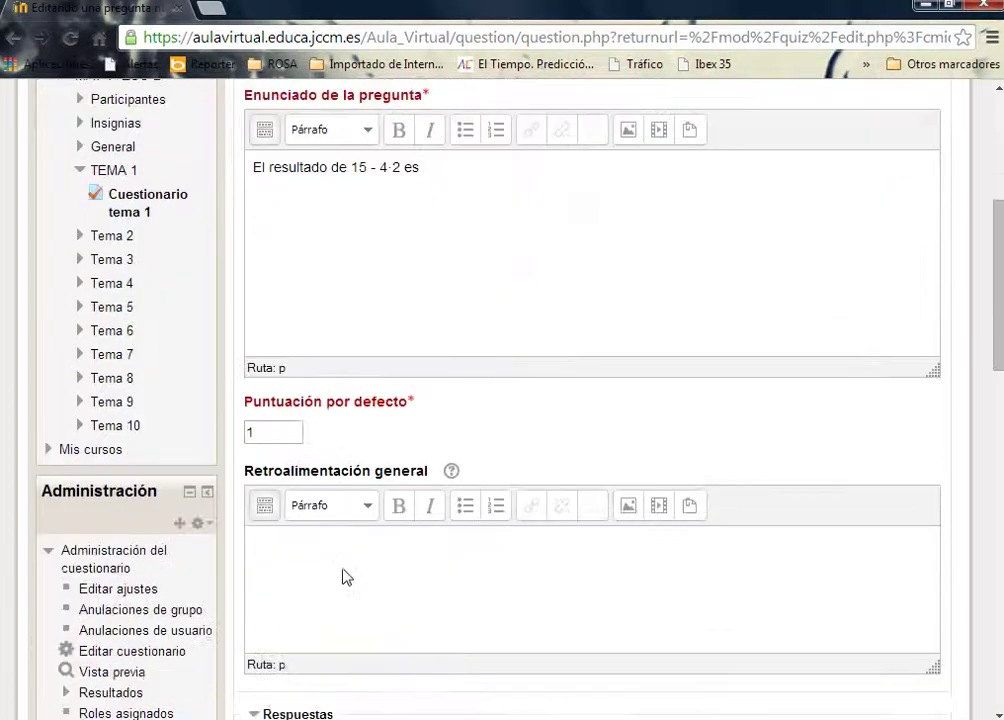
scroll(340, 566, down, 1)
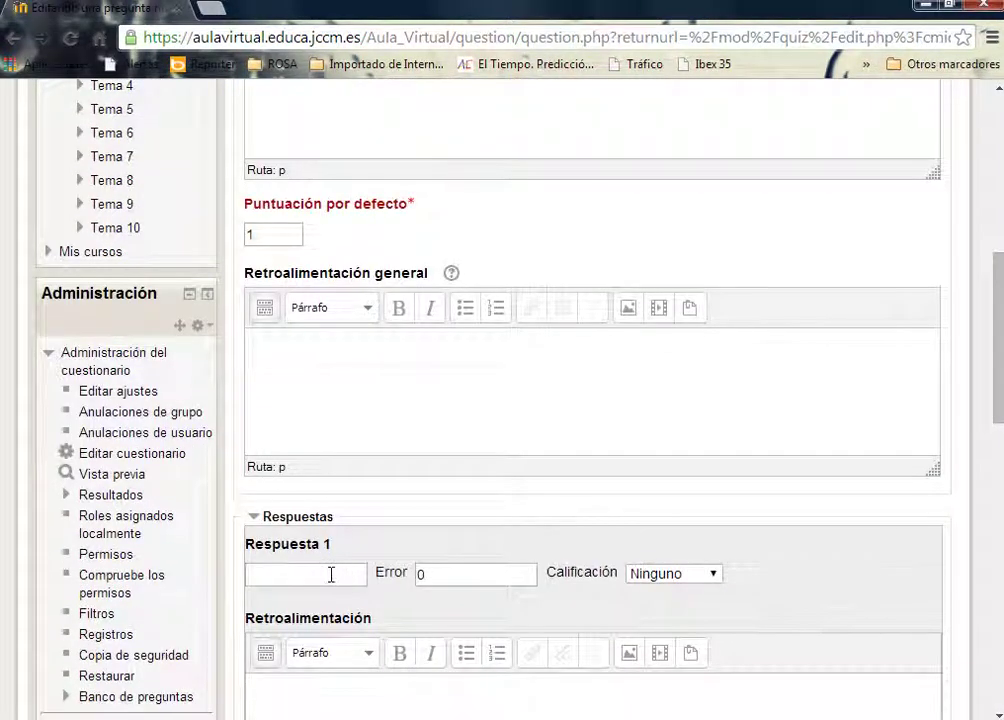
click(331, 574)
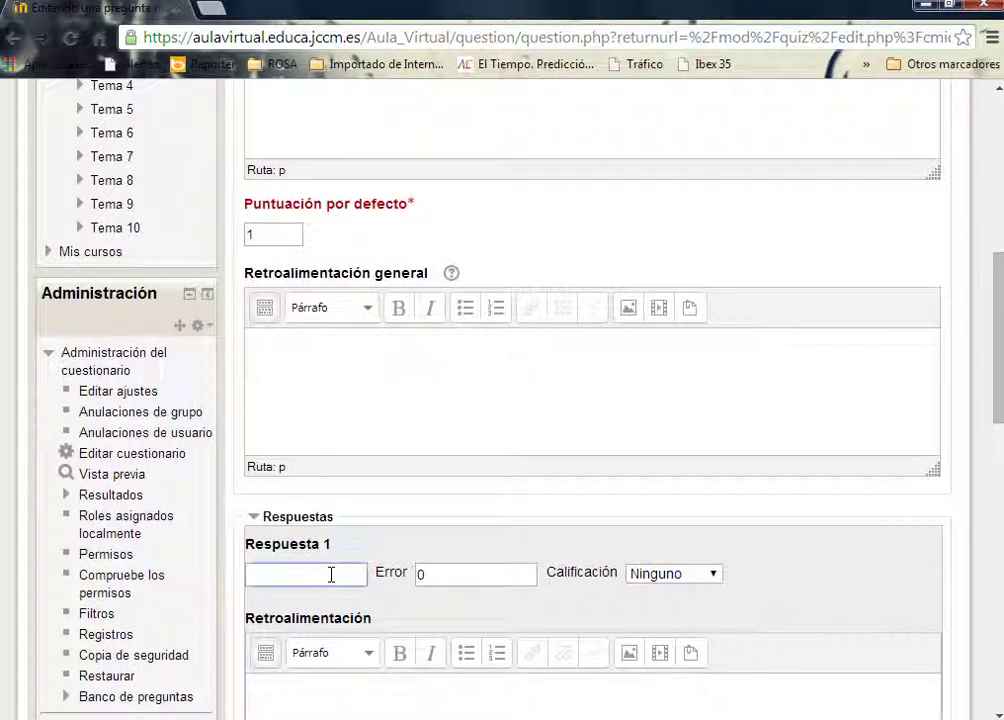
text(7)
click(712, 573)
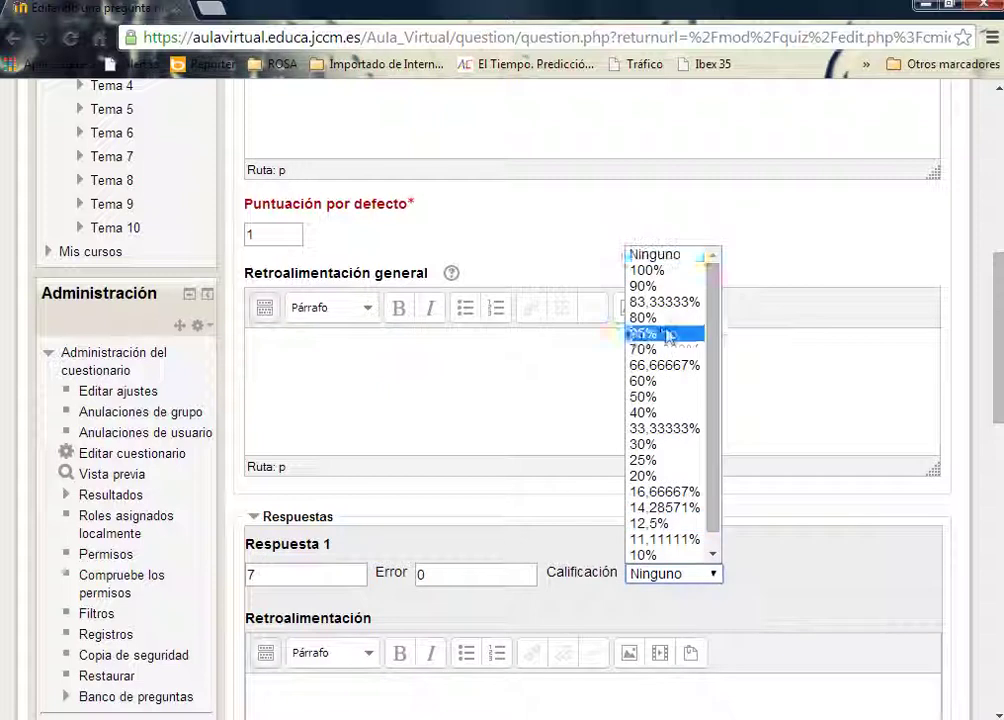
click(670, 271)
Check the error margin of Respuesta 1 and the remaining answer fields, and save the numerical question
click(484, 574)
double_click(424, 573)
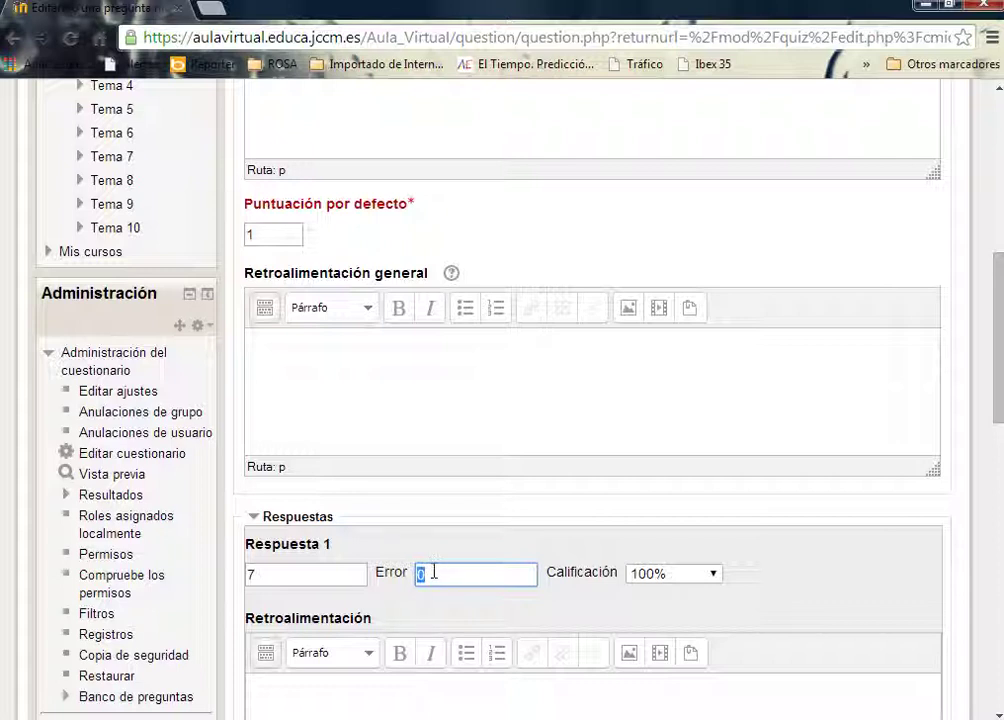
scroll(434, 590, down, 2)
scroll(434, 594, down, 1)
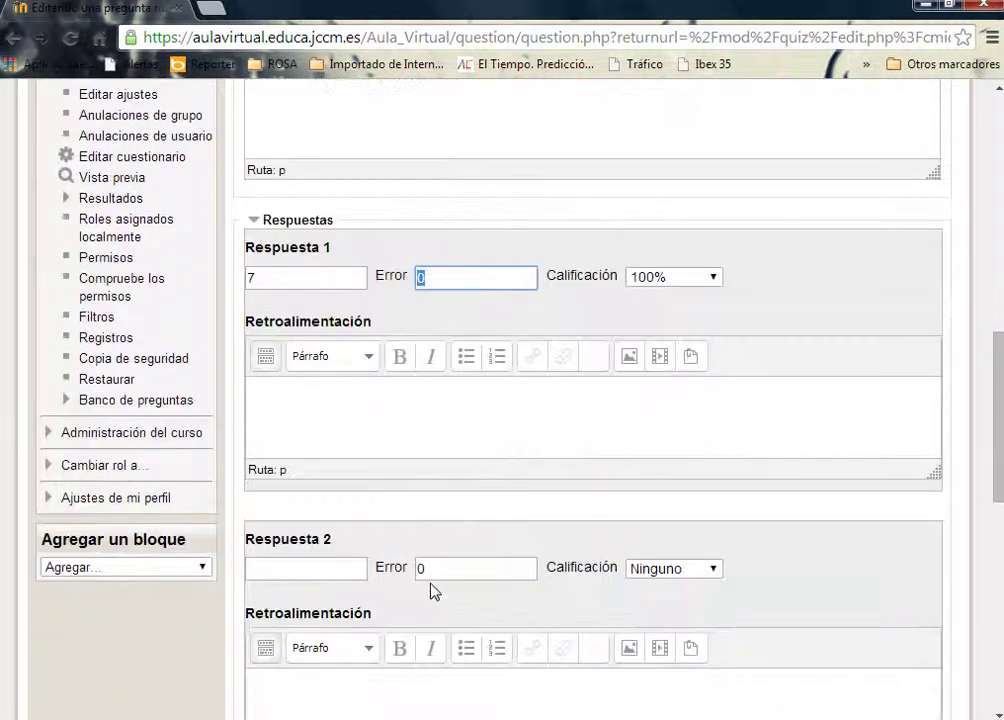
click(321, 570)
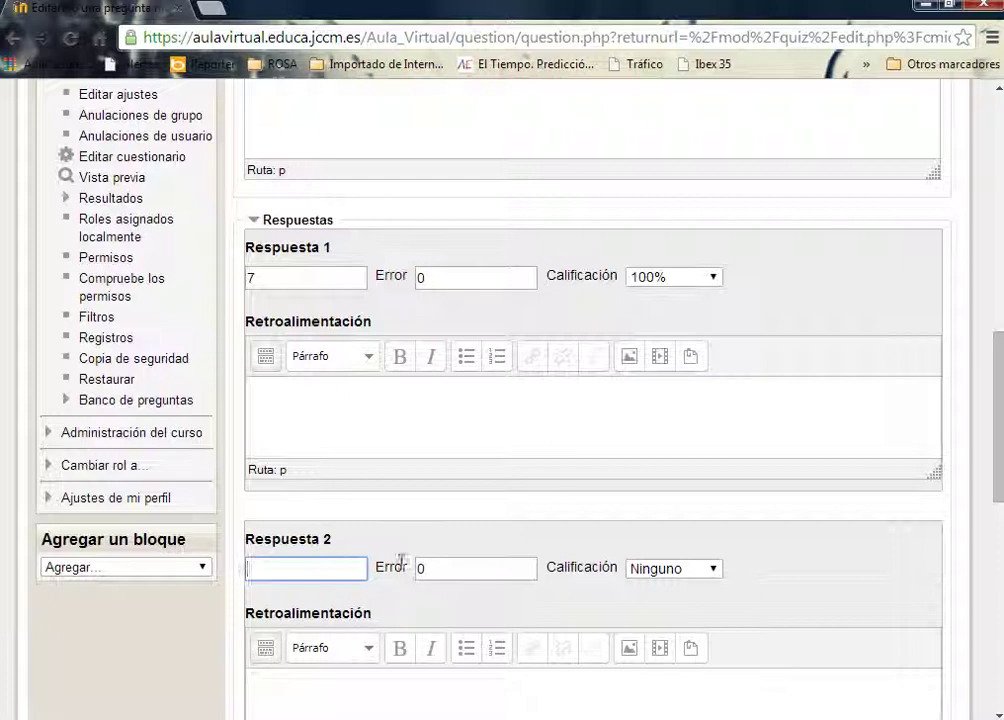
scroll(415, 565, down, 1)
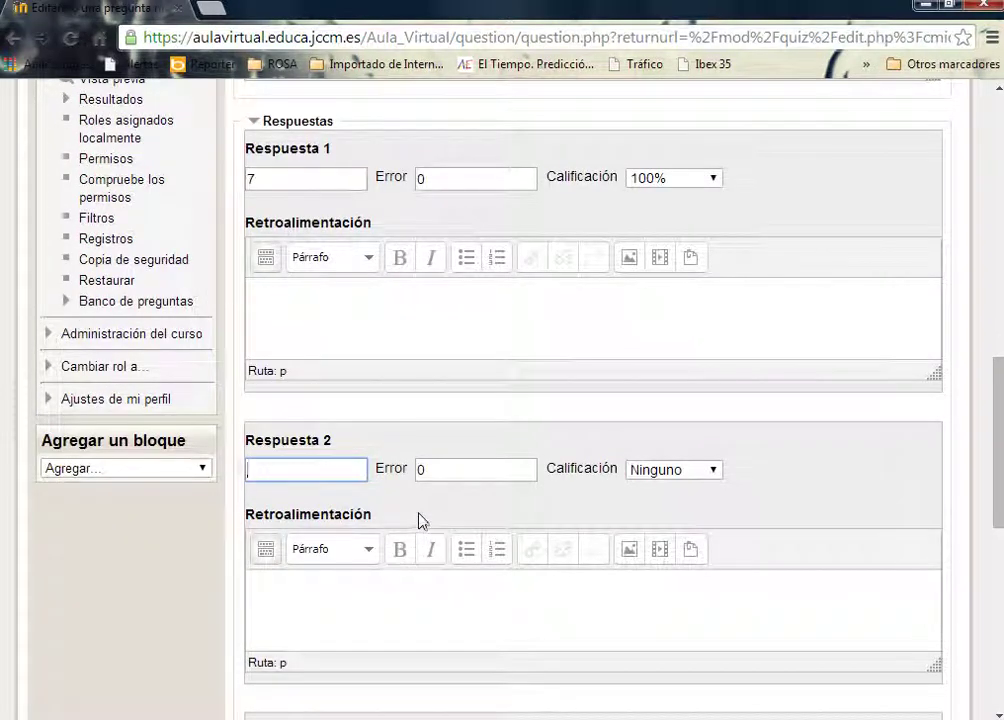
scroll(419, 520, down, 5)
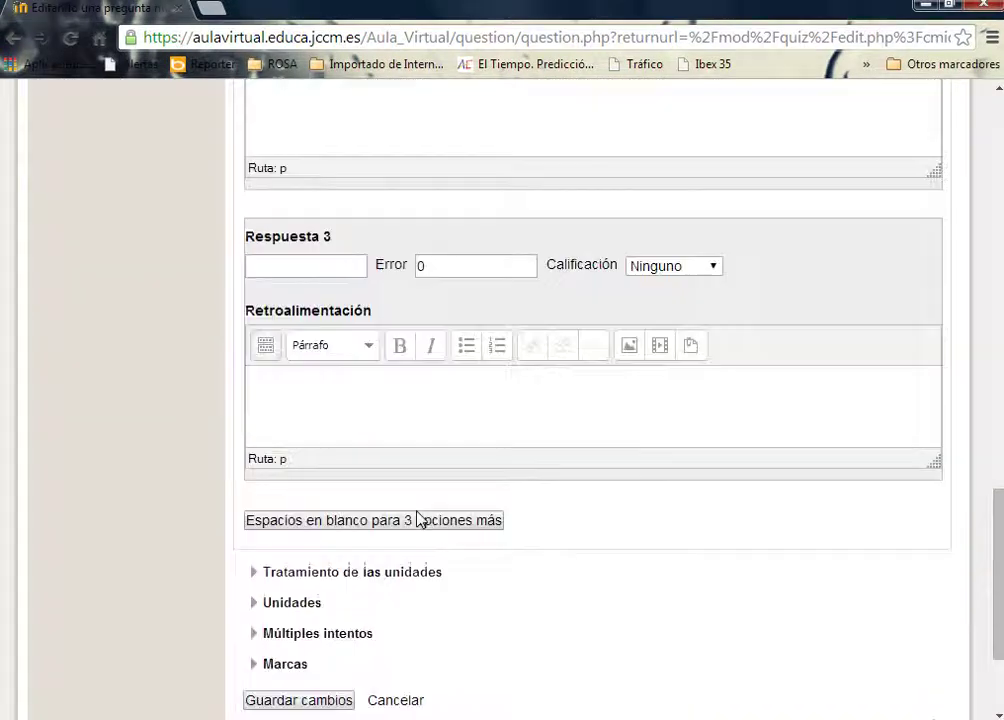
click(311, 702)
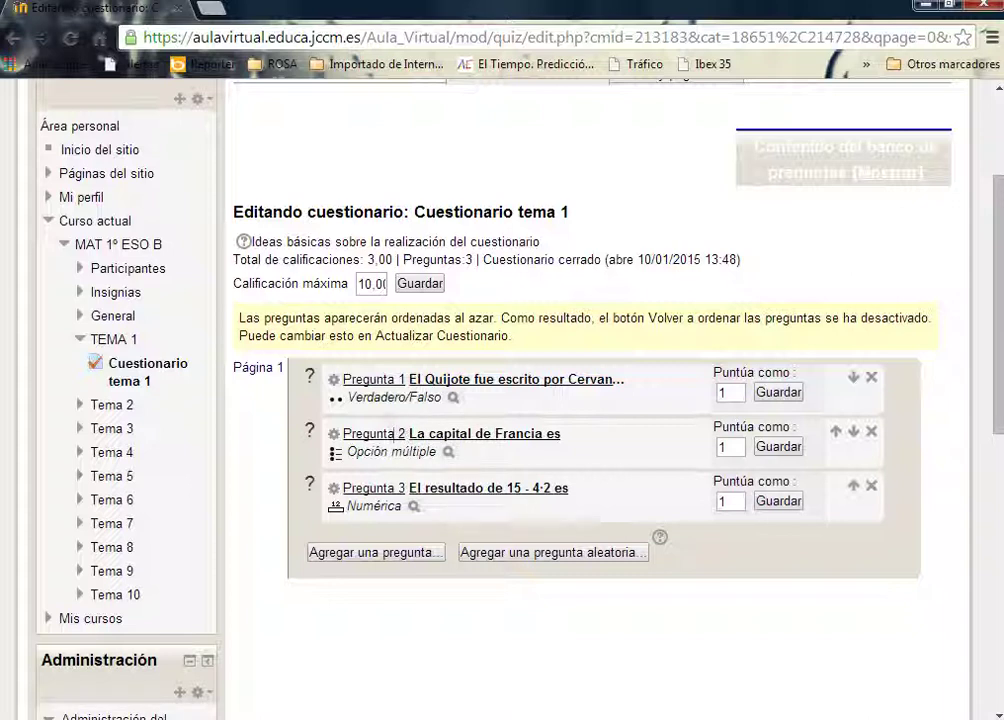
Return to the MAT 1º ESO B course, open Cuestionario tema 1 and start a preview attempt
drag(997, 352, 997, 303)
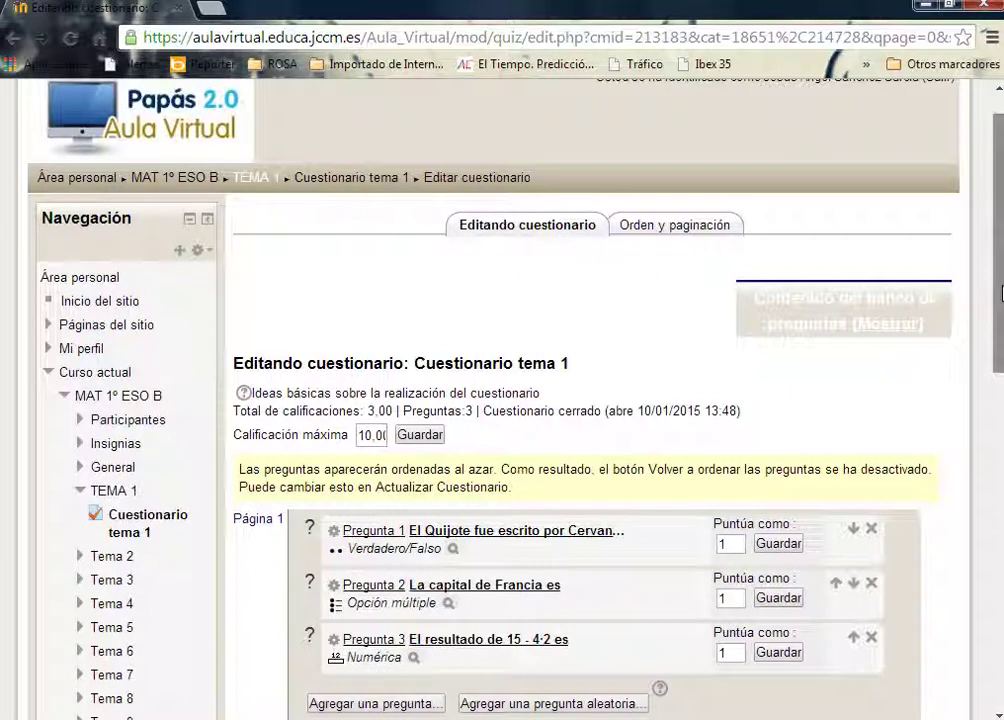
drag(1000, 293, 1000, 291)
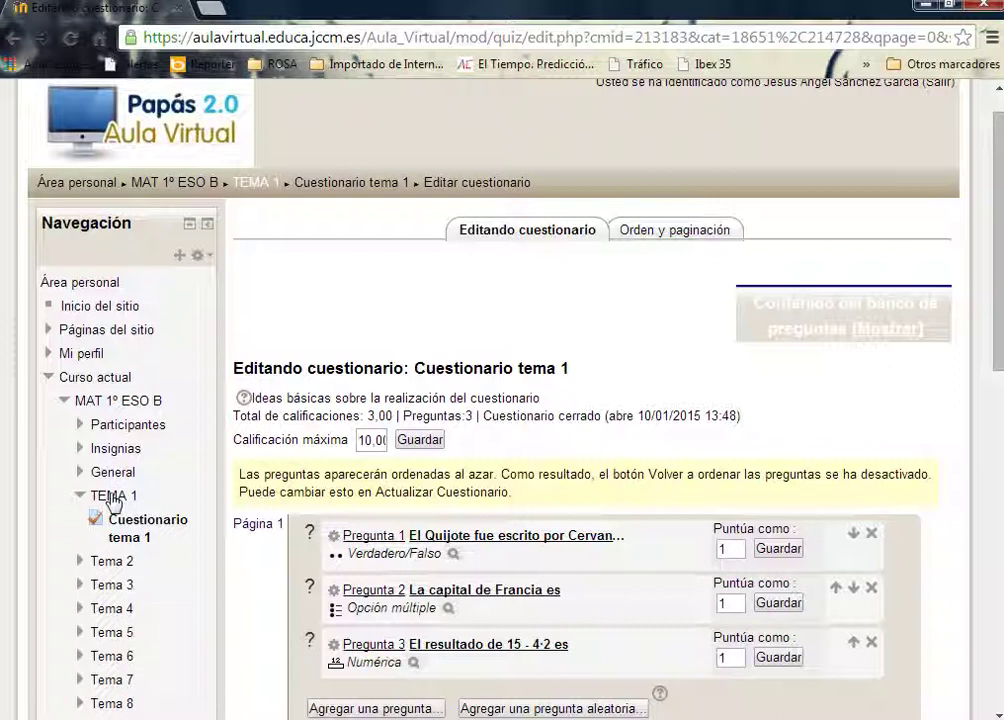
click(205, 185)
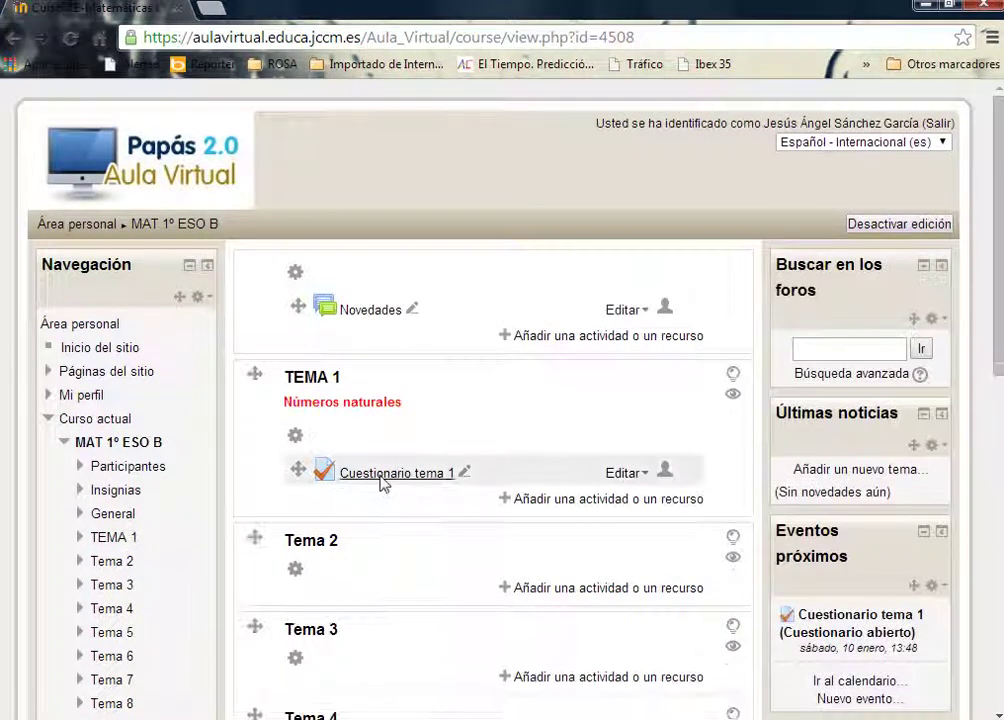
click(388, 478)
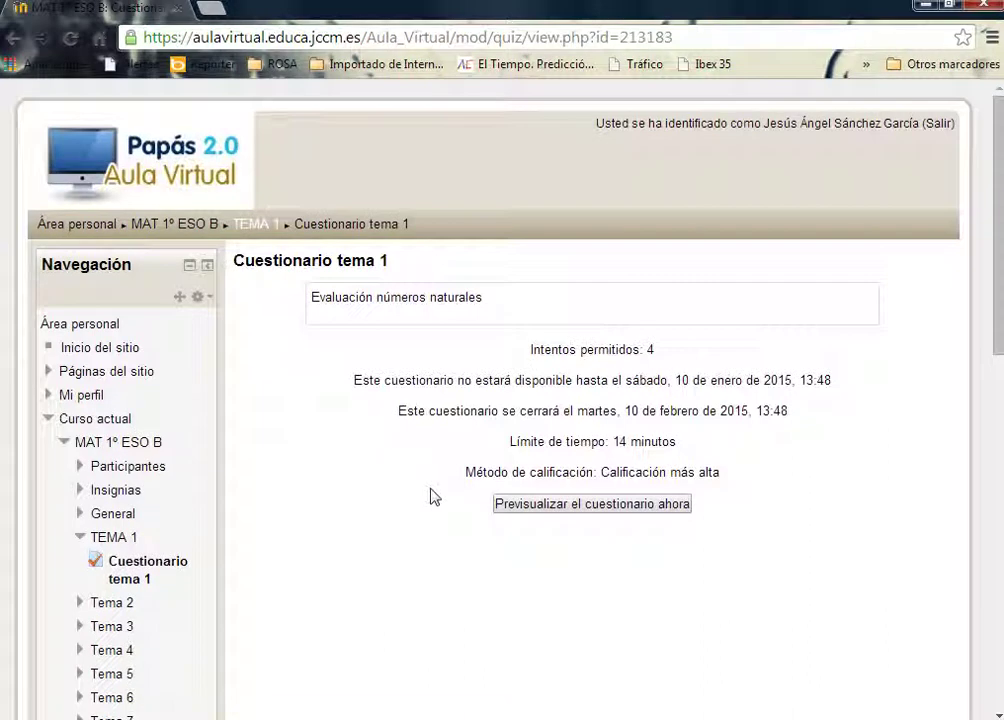
click(582, 507)
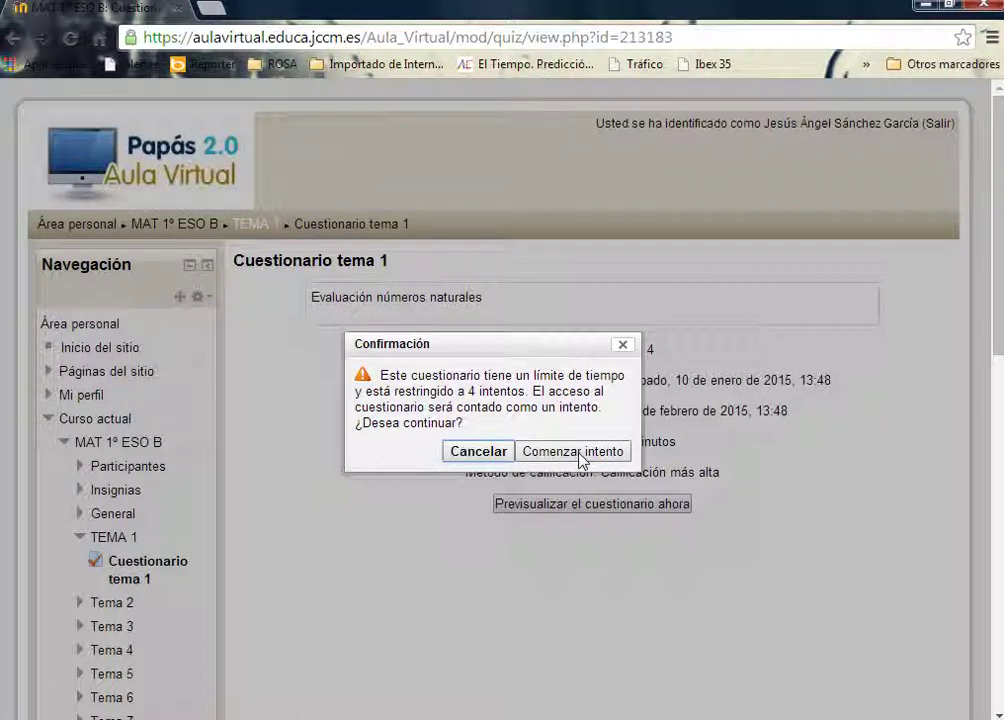
click(580, 458)
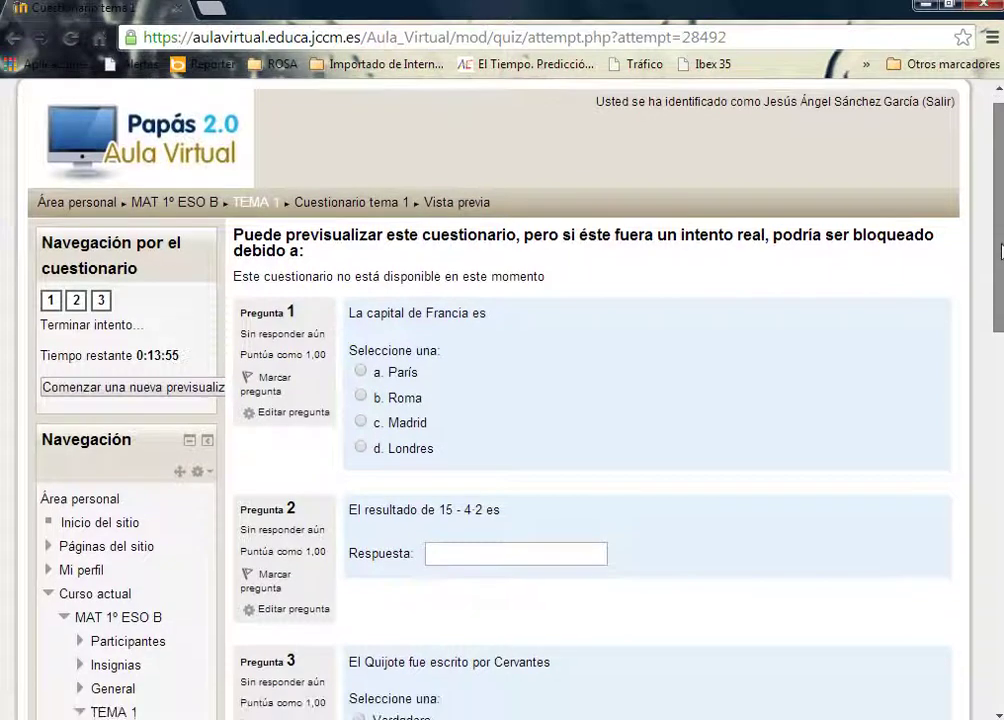
Review the three questions in the preview and answer "La capital de Francia es" with Roma
drag(997, 243, 1000, 290)
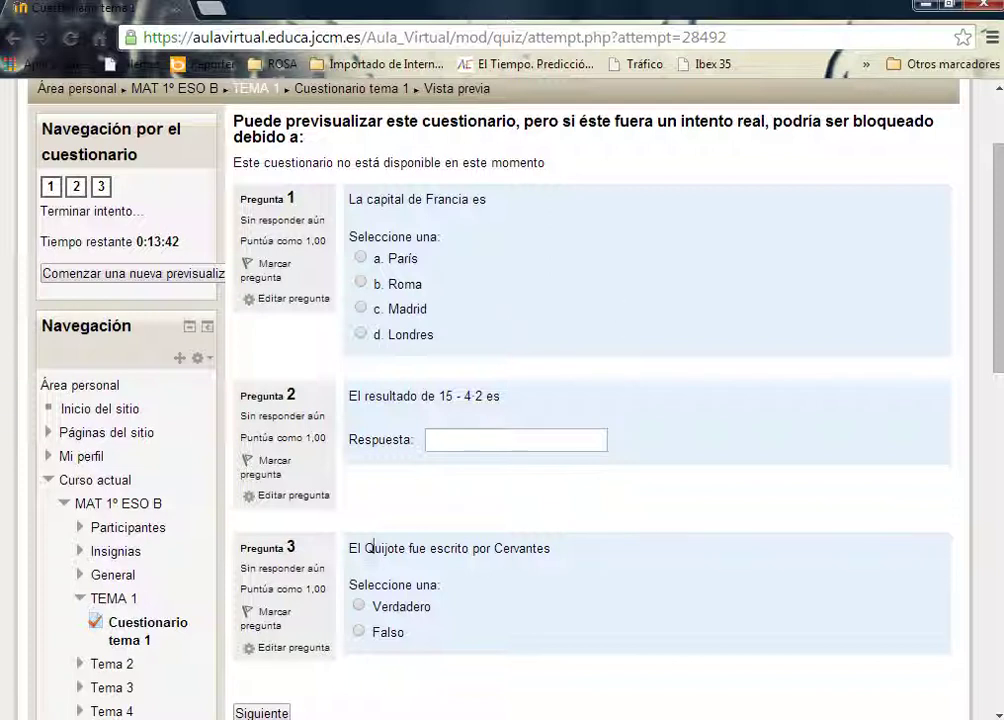
drag(349, 549, 558, 553)
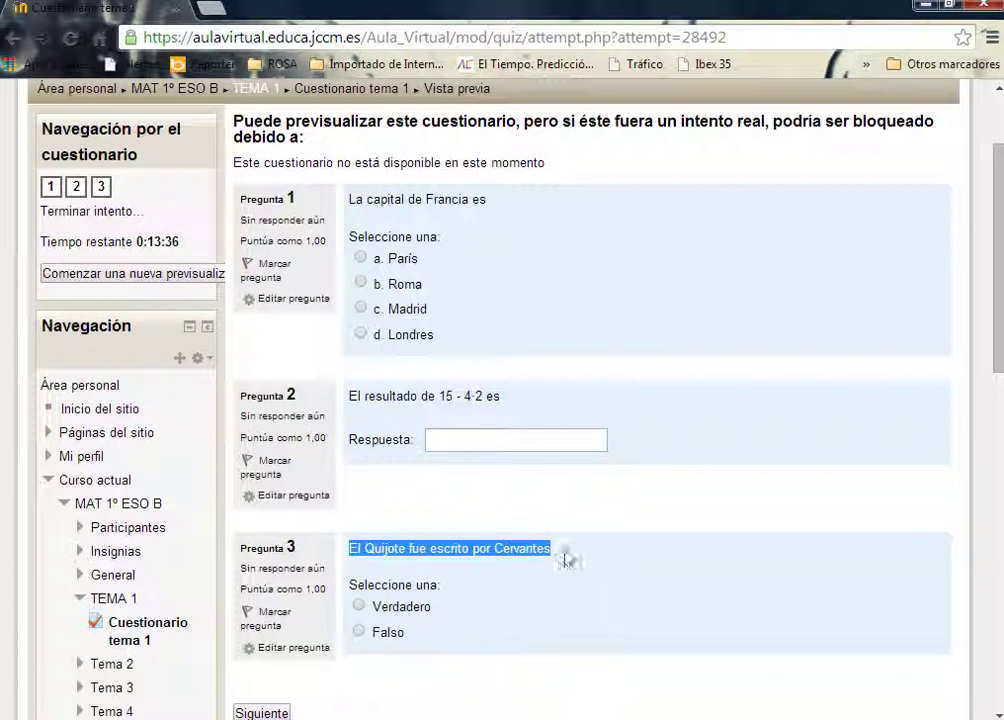
click(527, 551)
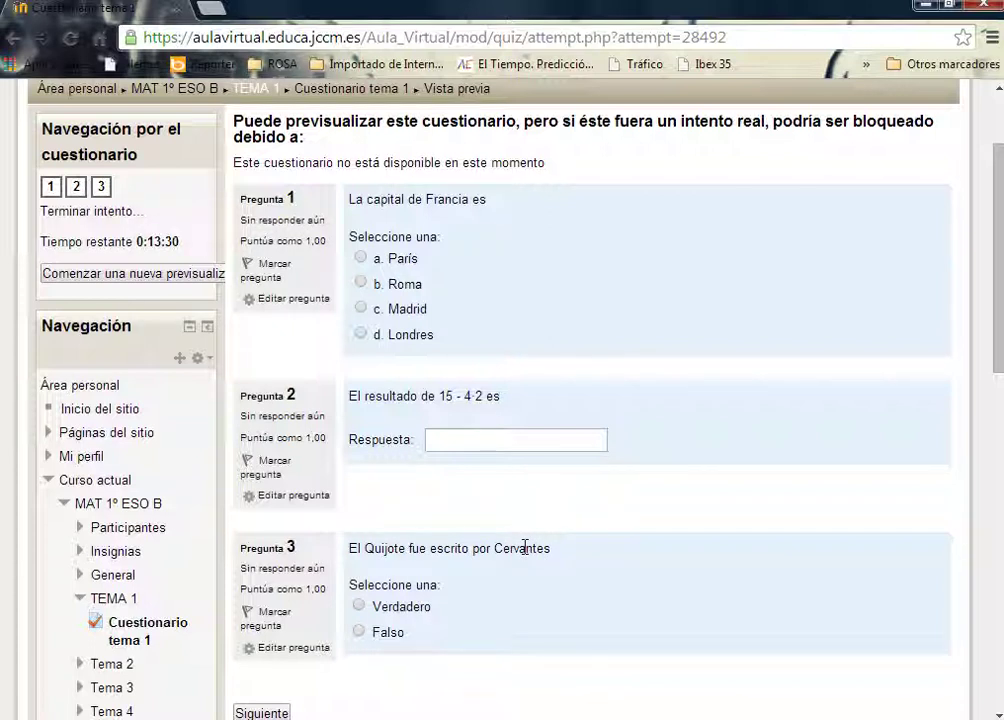
scroll(1000, 295, up, 1)
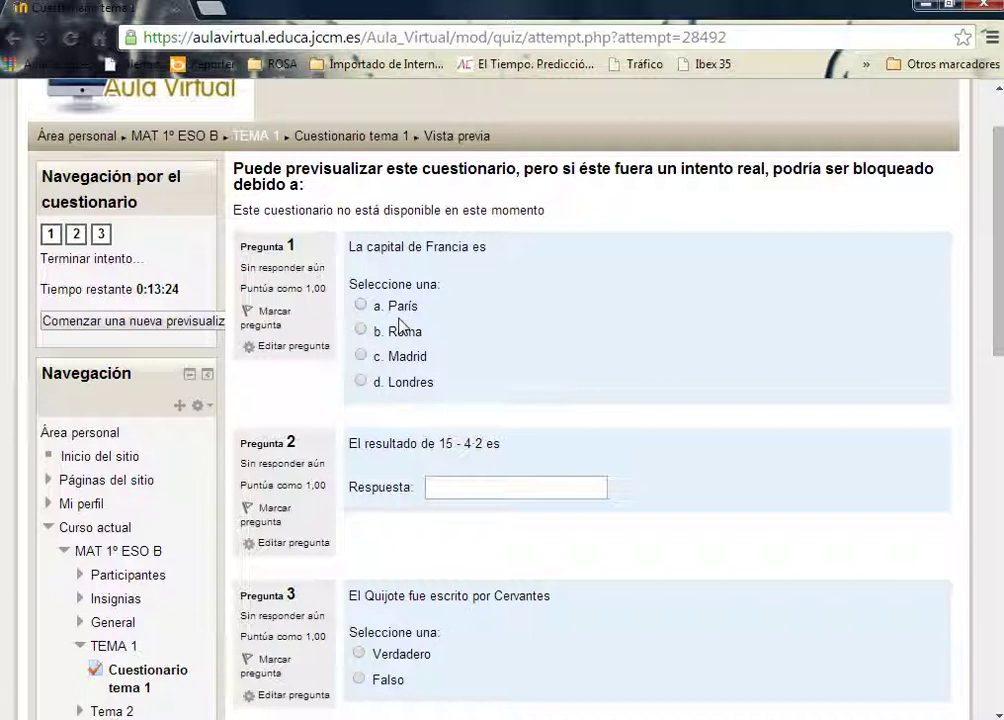
click(361, 332)
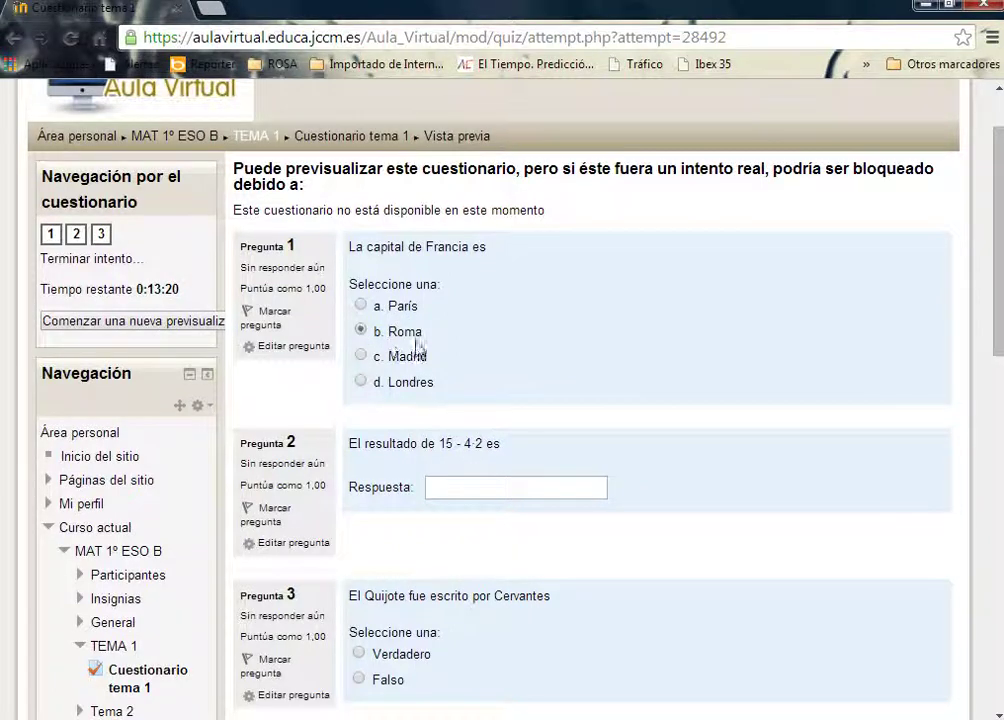
Answer the calculation question with 7 and the Quijote question with Verdadero, and proceed to the attempt summary
scroll(440, 346, down, 1)
click(462, 386)
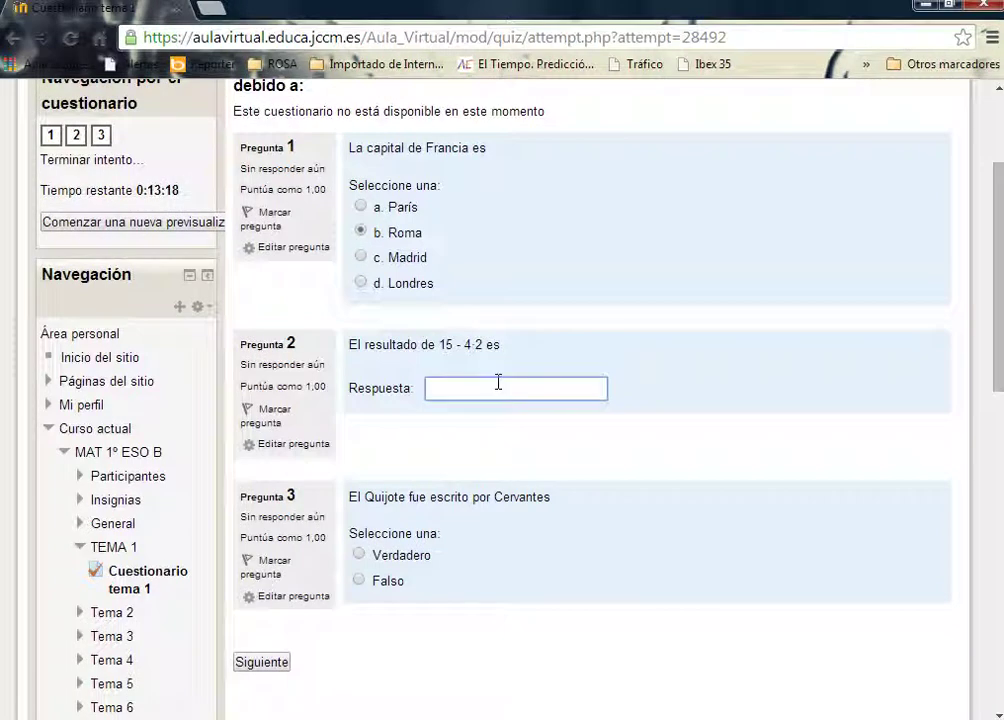
text(7)
click(359, 555)
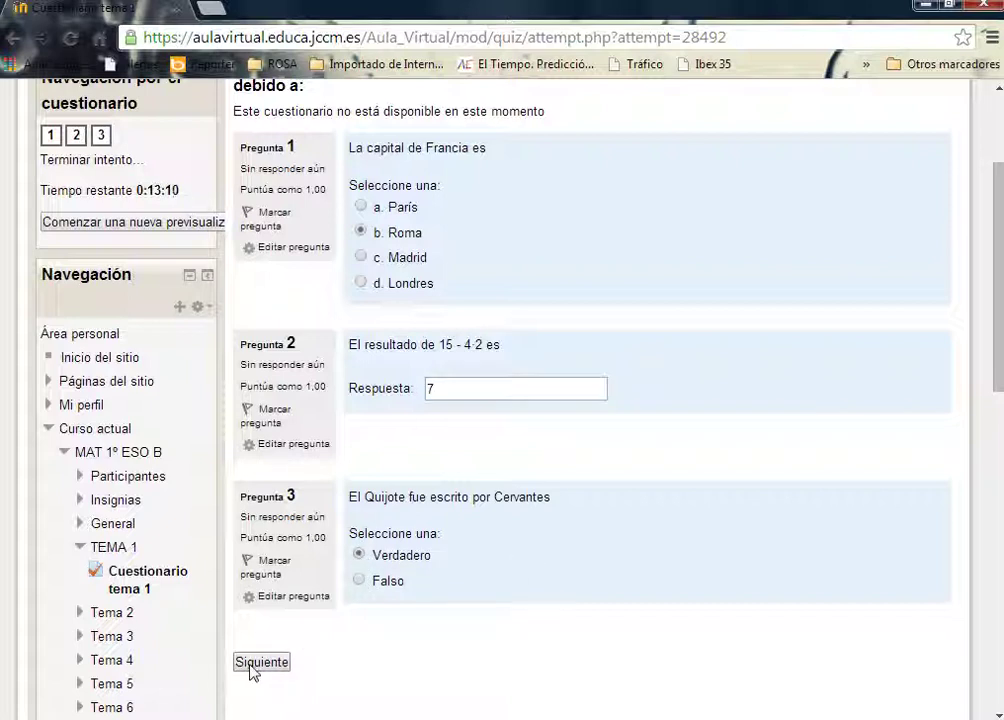
click(250, 664)
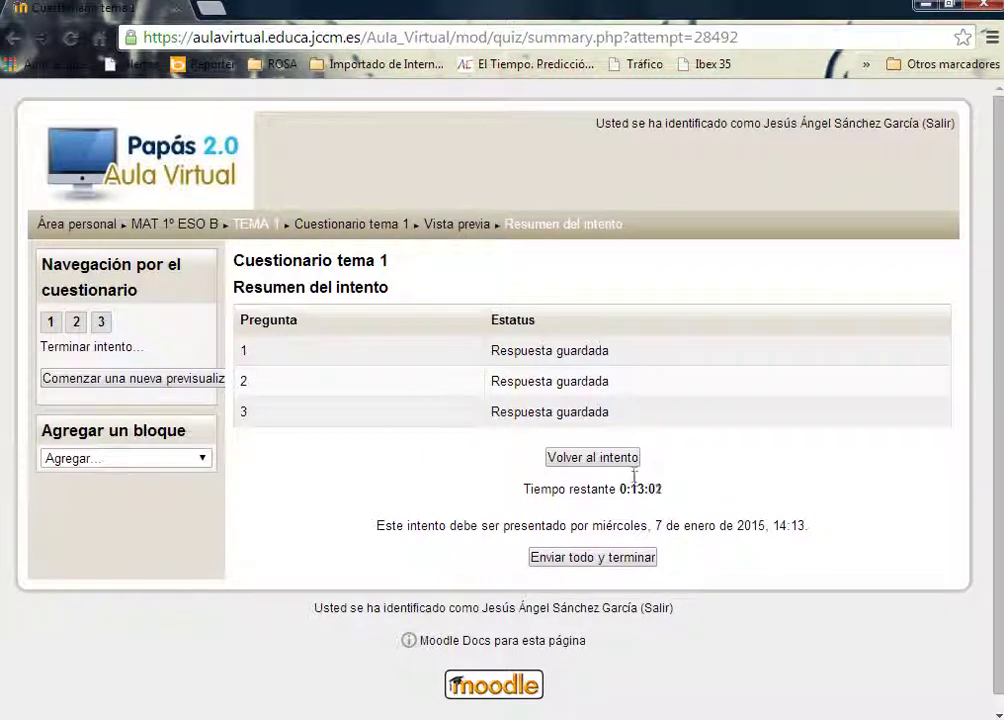
Submit all answers of the Cuestionario tema 1 preview attempt and finish it, confirming the submission
click(615, 563)
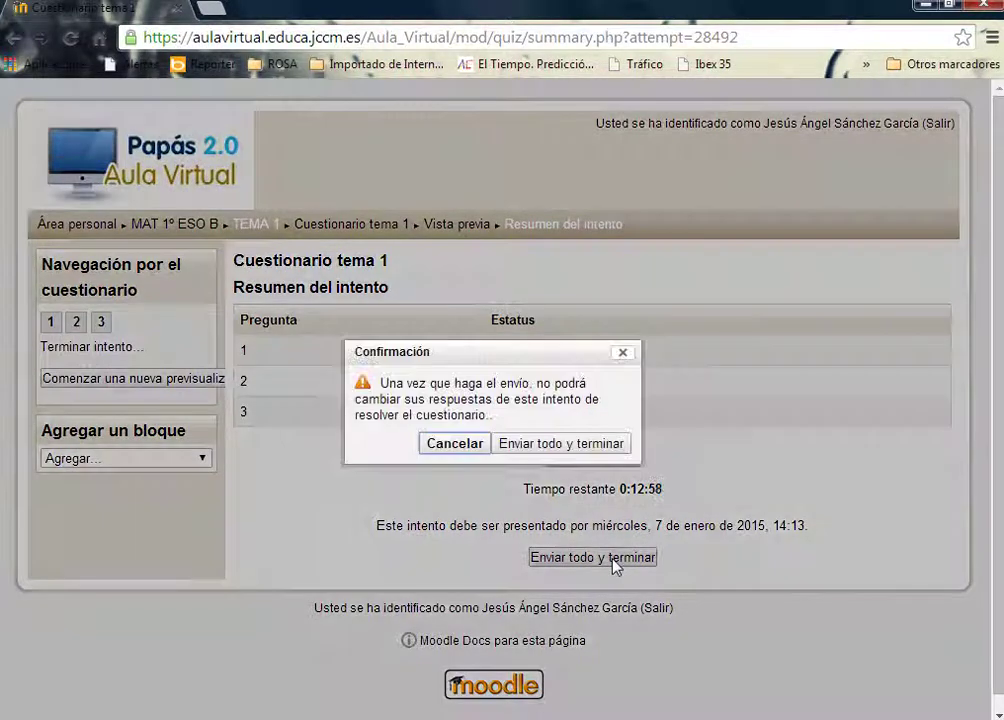
click(558, 442)
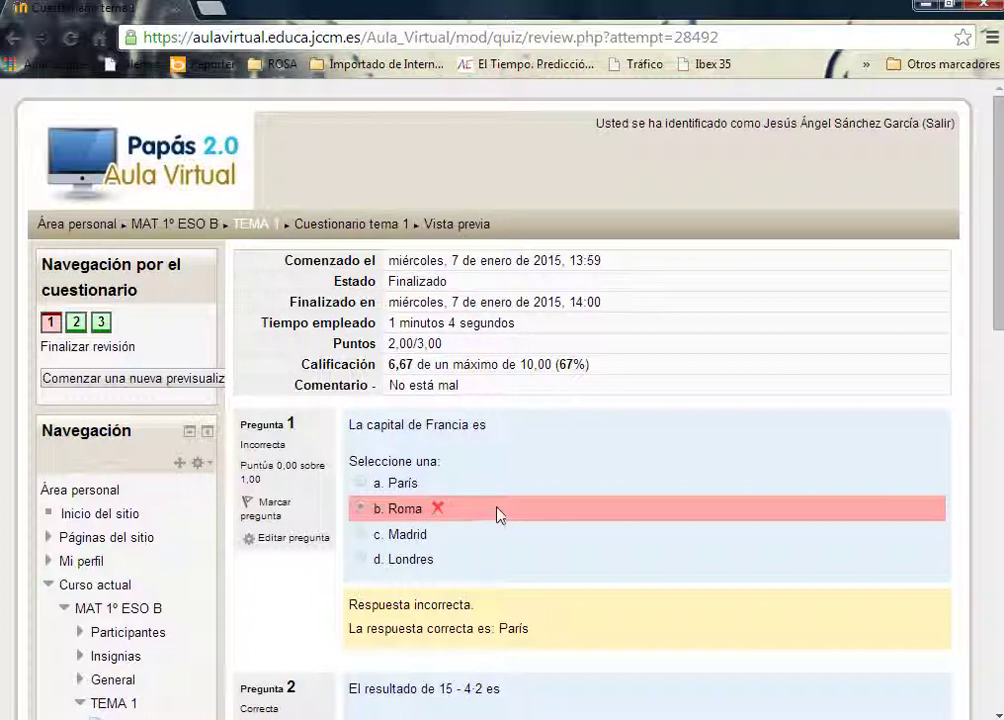
Examine the attempt review: the grade and overall comment, and the marking and correct-answer feedback of each of the three questions
scroll(968, 332, down, 1)
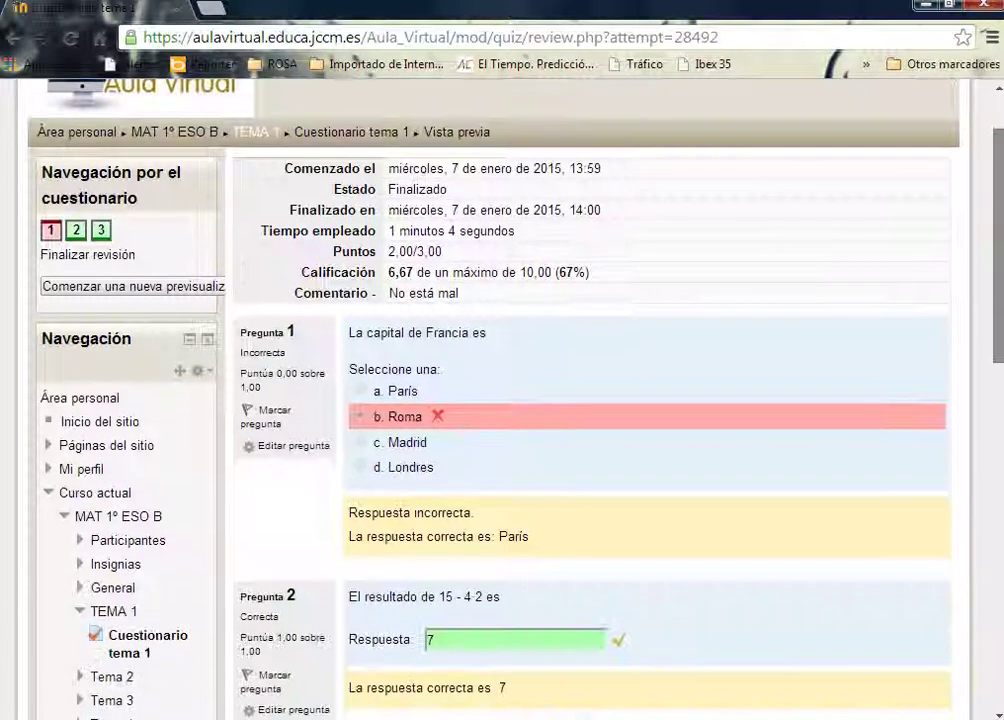
drag(1000, 349, 1000, 472)
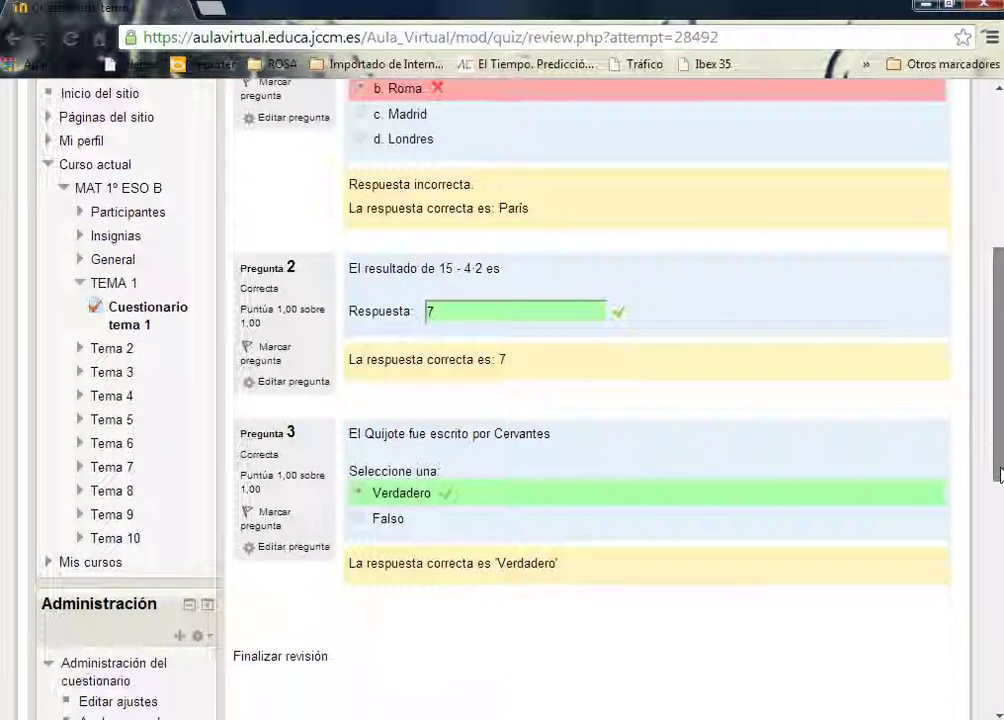
scroll(455, 280, up, 3)
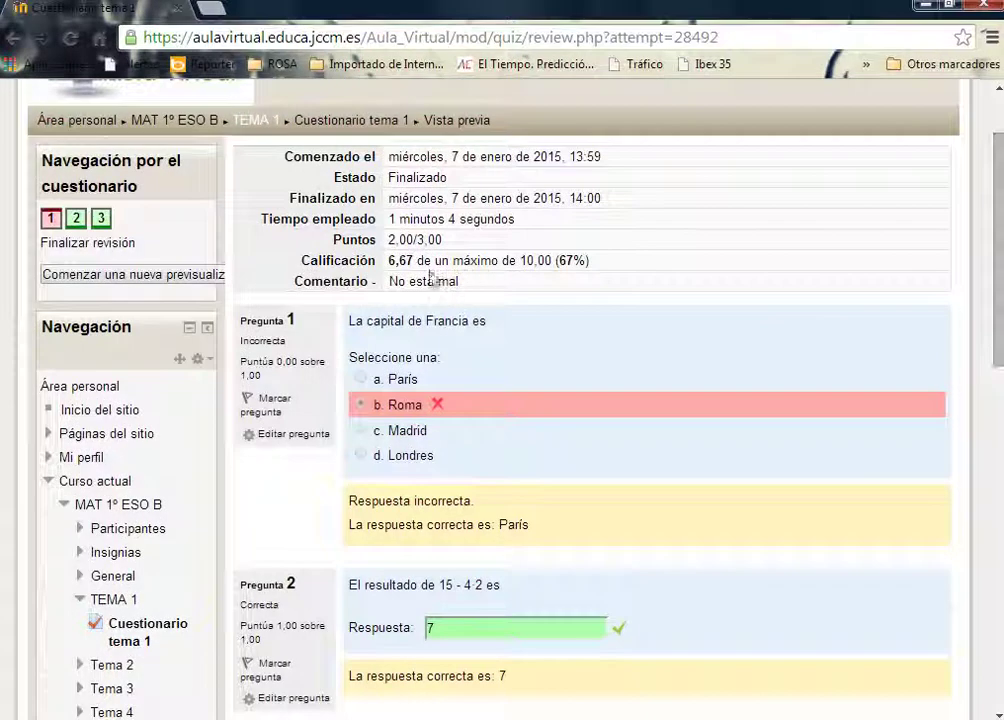
drag(414, 261, 388, 255)
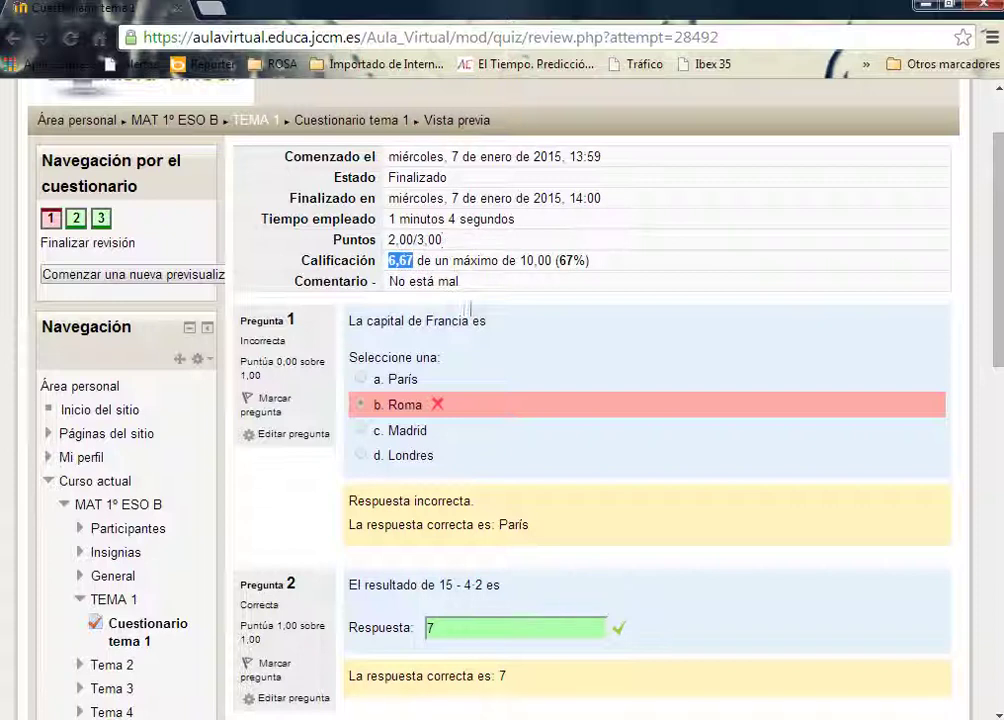
scroll(483, 337, down, 3)
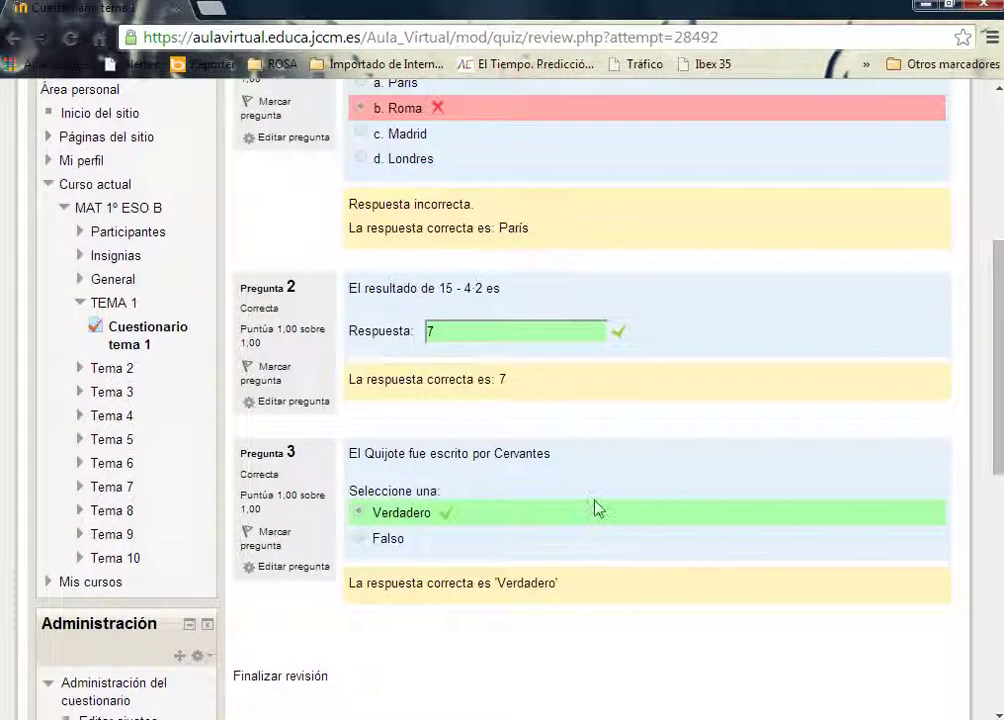
scroll(597, 510, down, 1)
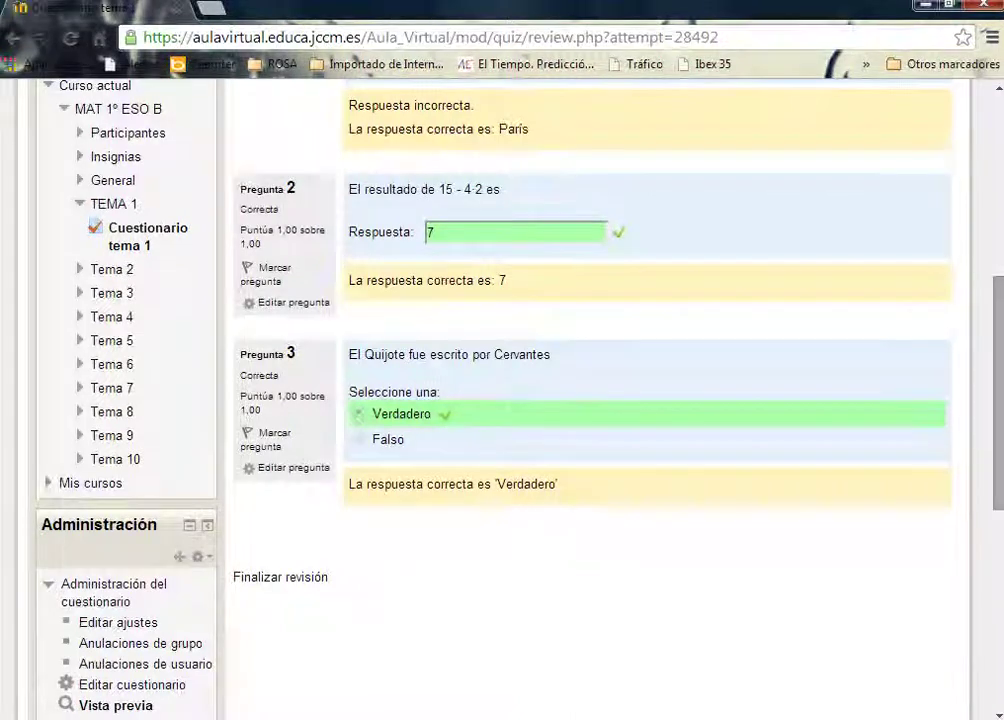
scroll(503, 676, up, 1)
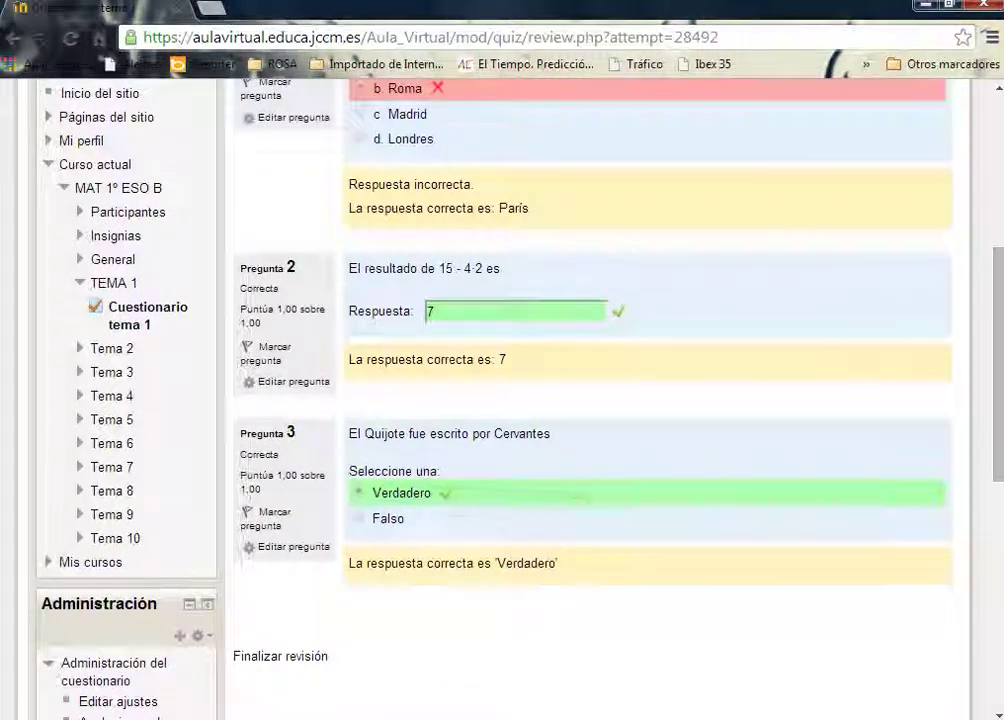